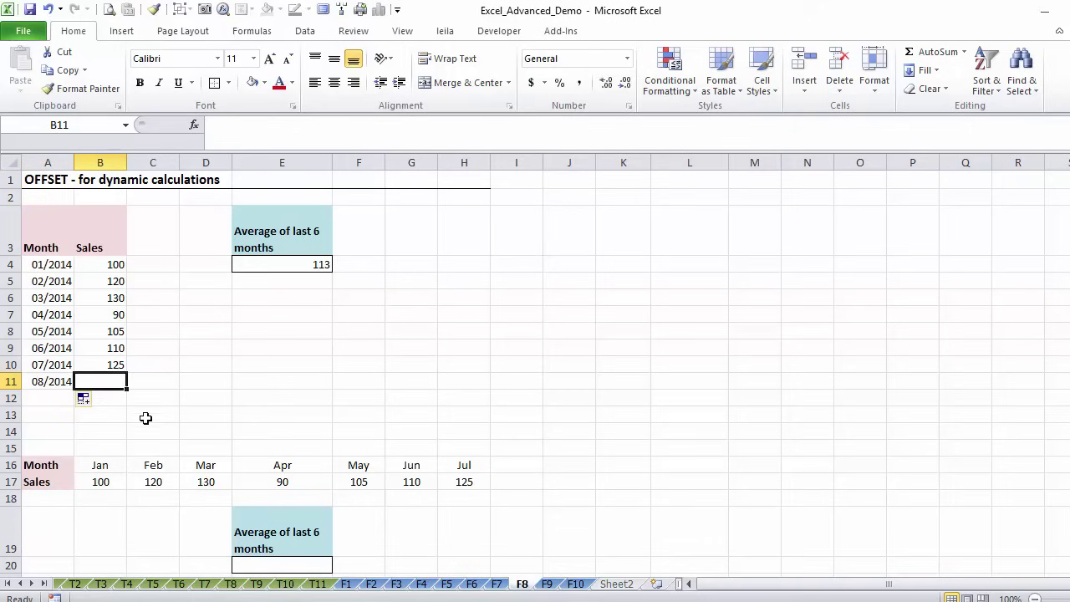
Enter 200 as the 08/2014 sales and shift E4's average range to B6:B11
{"action": "type", "text": "200"}
{"action": "key", "text": "ctrl+Return"}
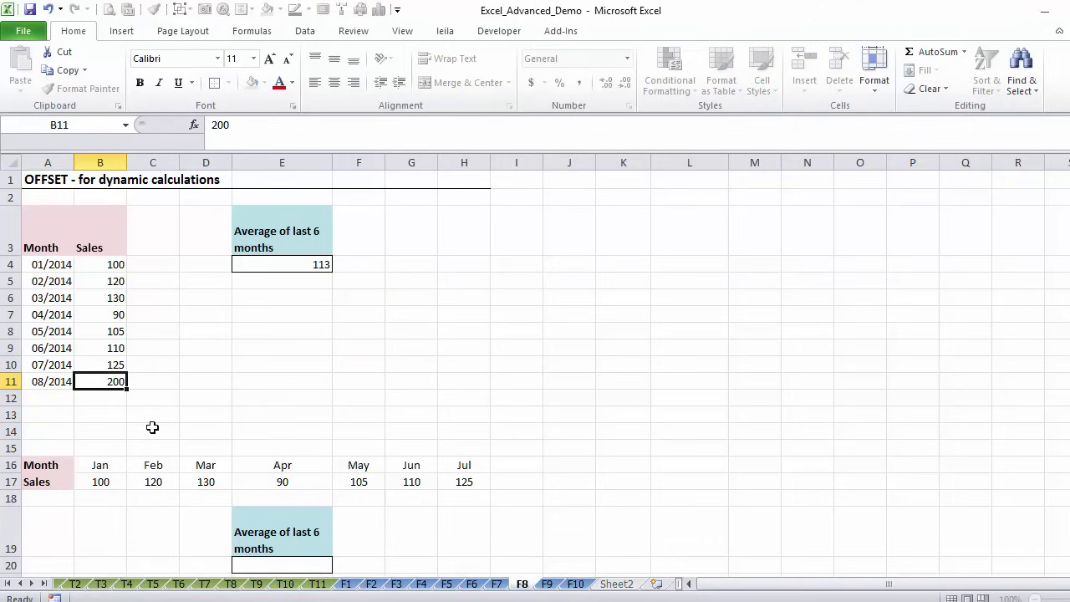
{"action": "left_click", "coordinate": [311, 263]}
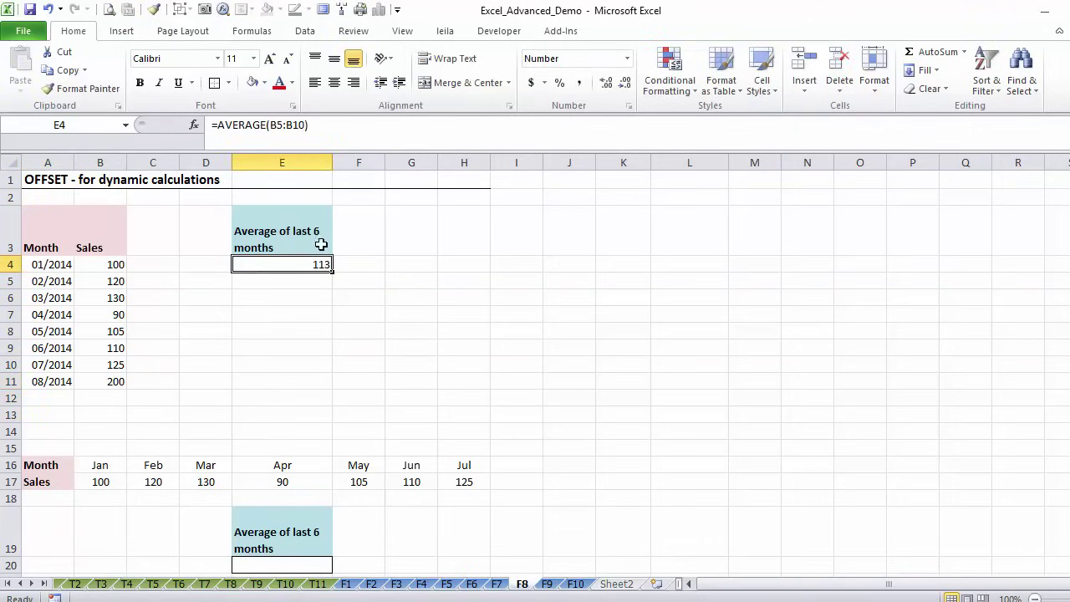
{"action": "left_click", "coordinate": [328, 136]}
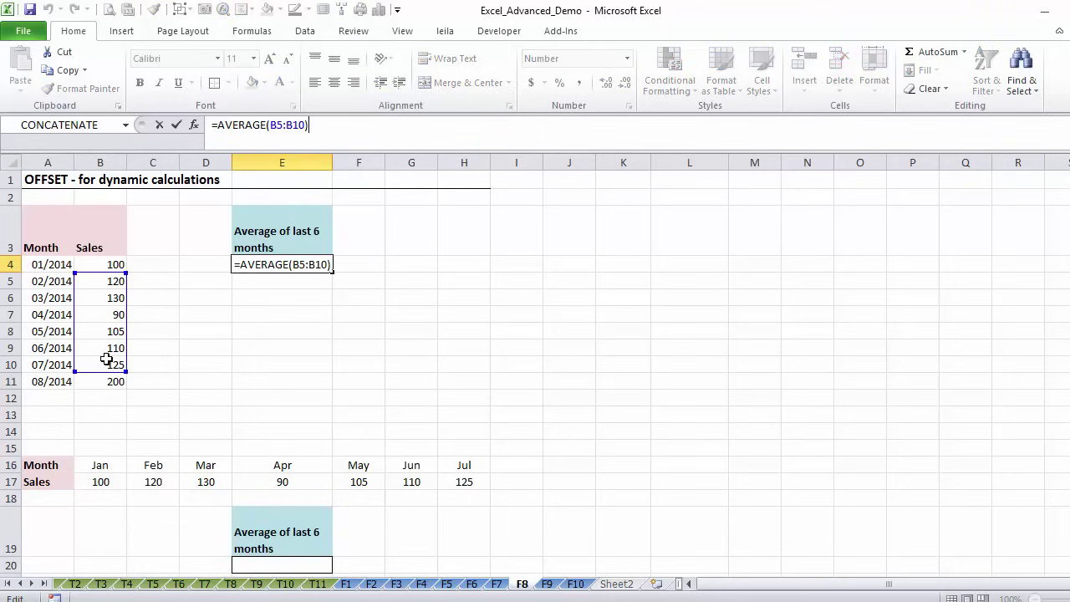
{"action": "mouse_move", "coordinate": [83, 373]}
{"action": "left_mouse_down"}
{"action": "mouse_move", "coordinate": [92, 393]}
{"action": "mouse_move", "coordinate": [89, 379]}
{"action": "left_mouse_up"}
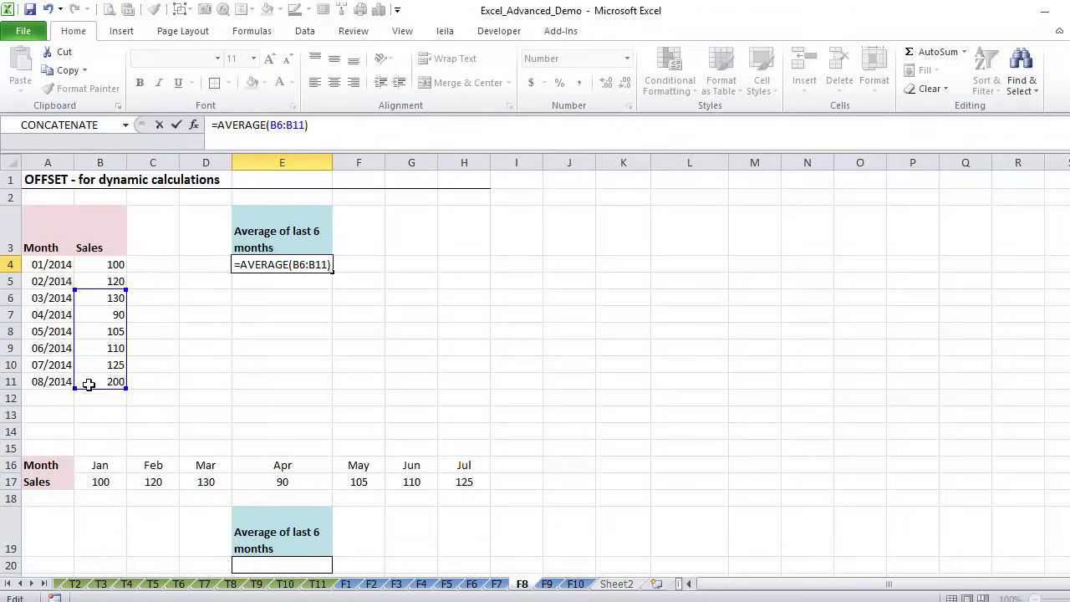
{"action": "key", "text": "ctrl+Return"}
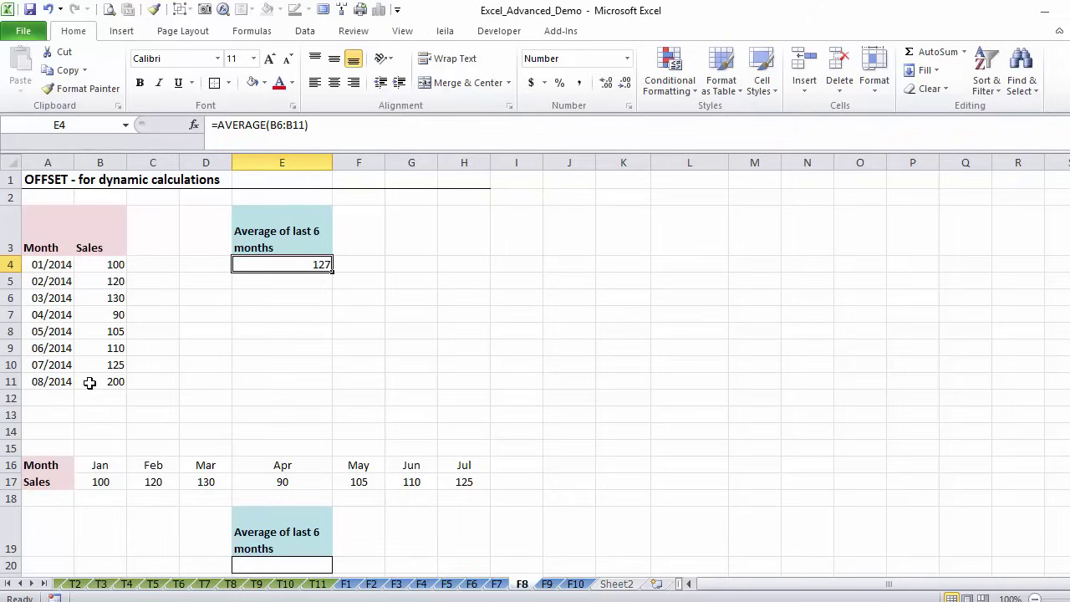
Undo the last three changes and clear the average formula from E4
{"action": "left_click", "coordinate": [48, 10]}
{"action": "left_click", "coordinate": [49, 10]}
{"action": "left_click", "coordinate": [48, 10]}
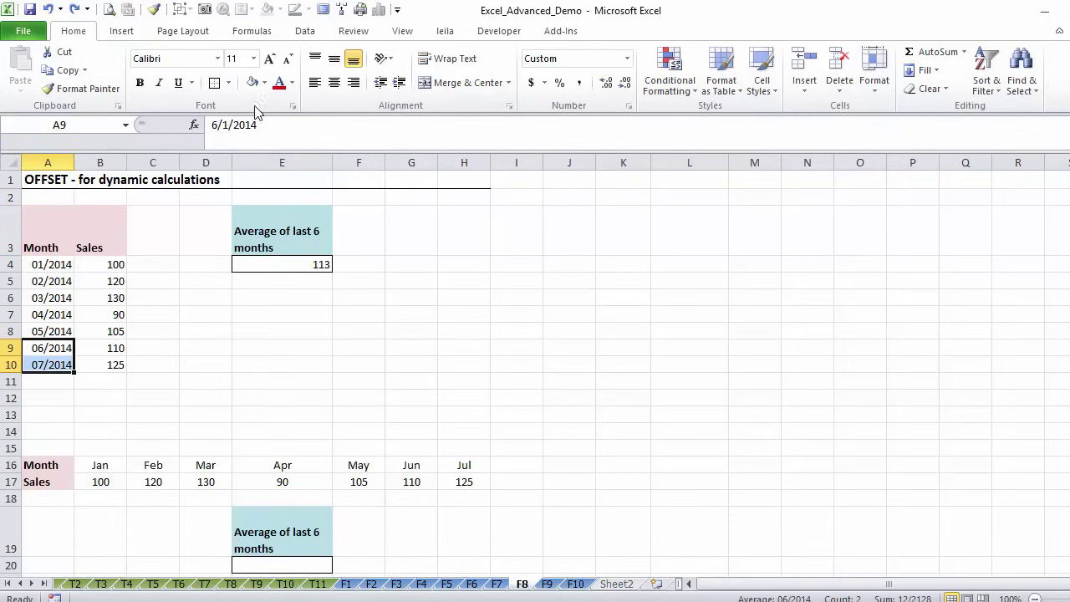
{"action": "left_click", "coordinate": [275, 261]}
{"action": "key", "text": "ctrl+z"}
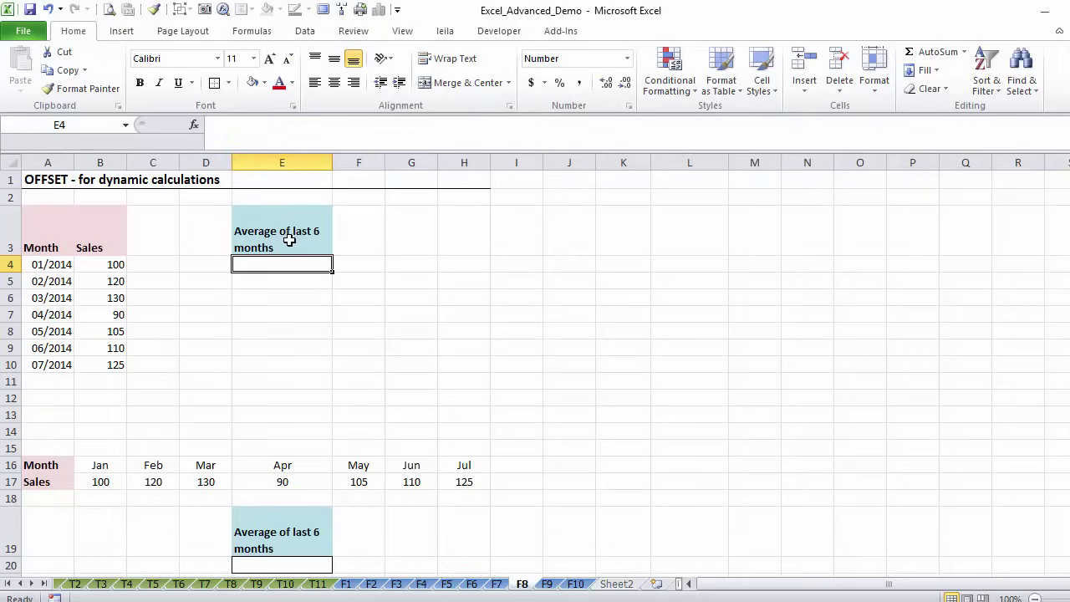
Enter =OFFSET(B3,1,0,1,1) in E4 so it returns January's sales of 100
{"action": "type", "text": "=offs"}
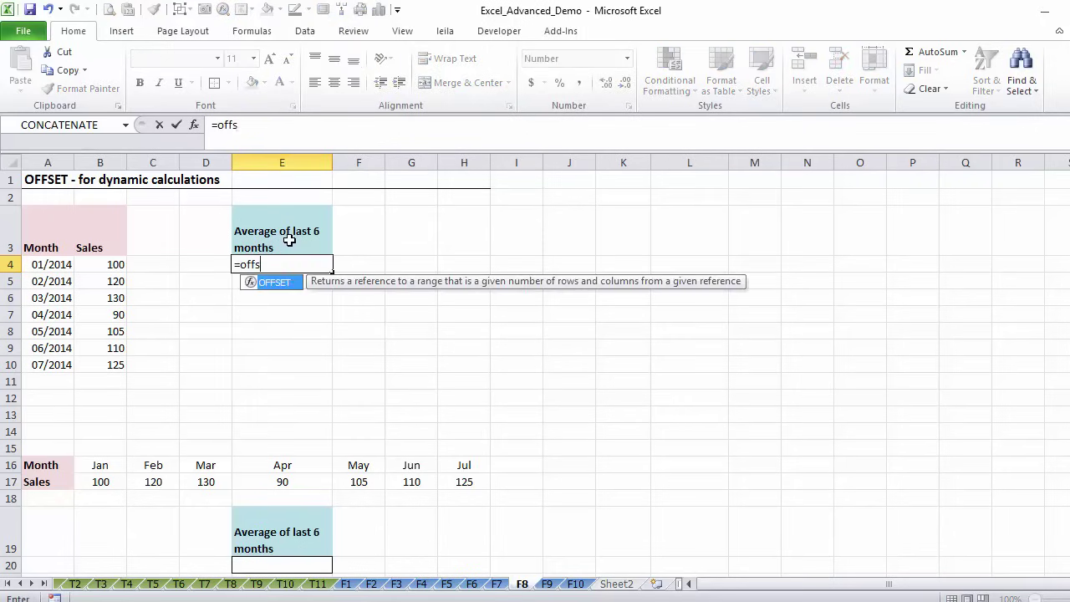
{"action": "type", "text": "et("}
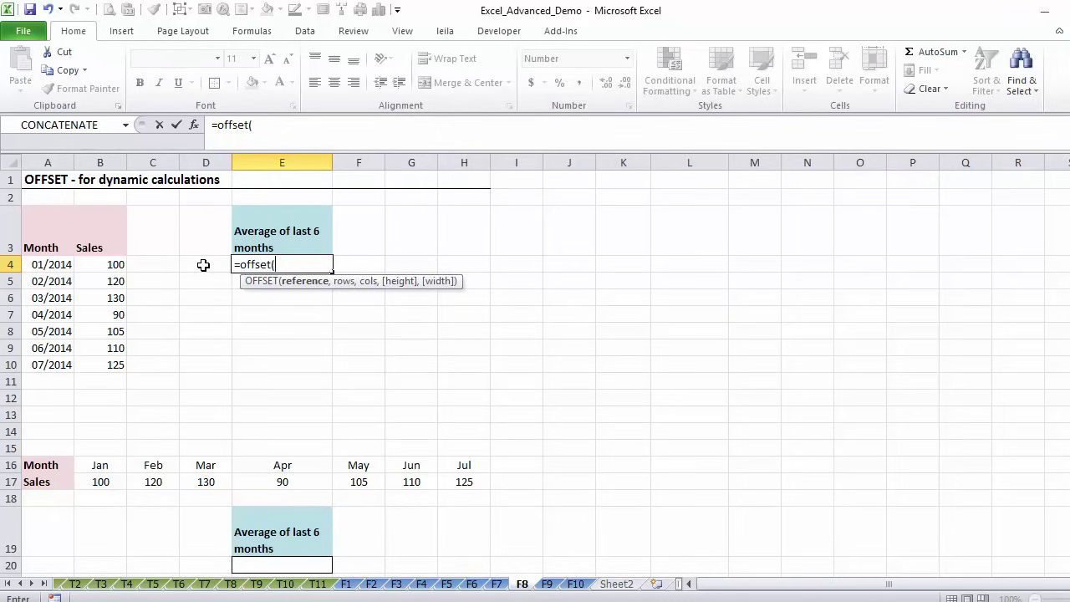
{"action": "left_click", "coordinate": [104, 242]}
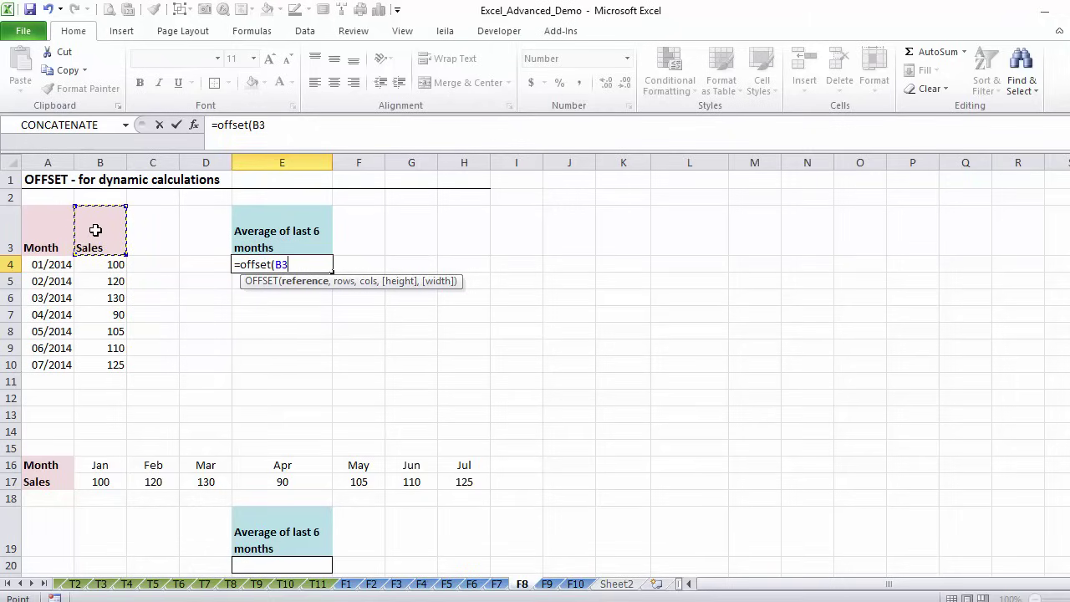
{"action": "type", "text": ","}
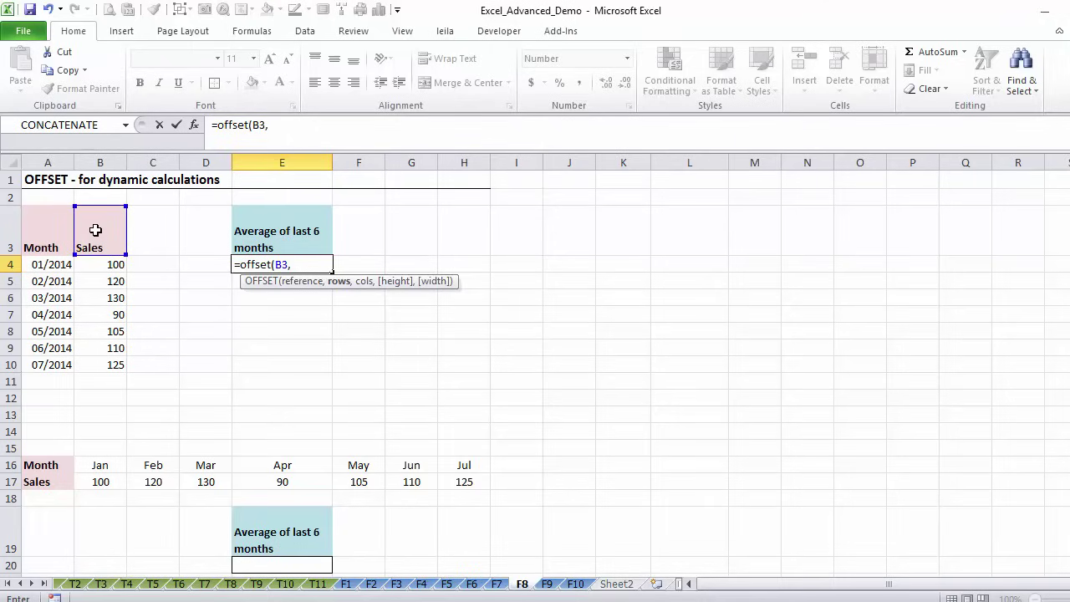
{"action": "type", "text": "1,"}
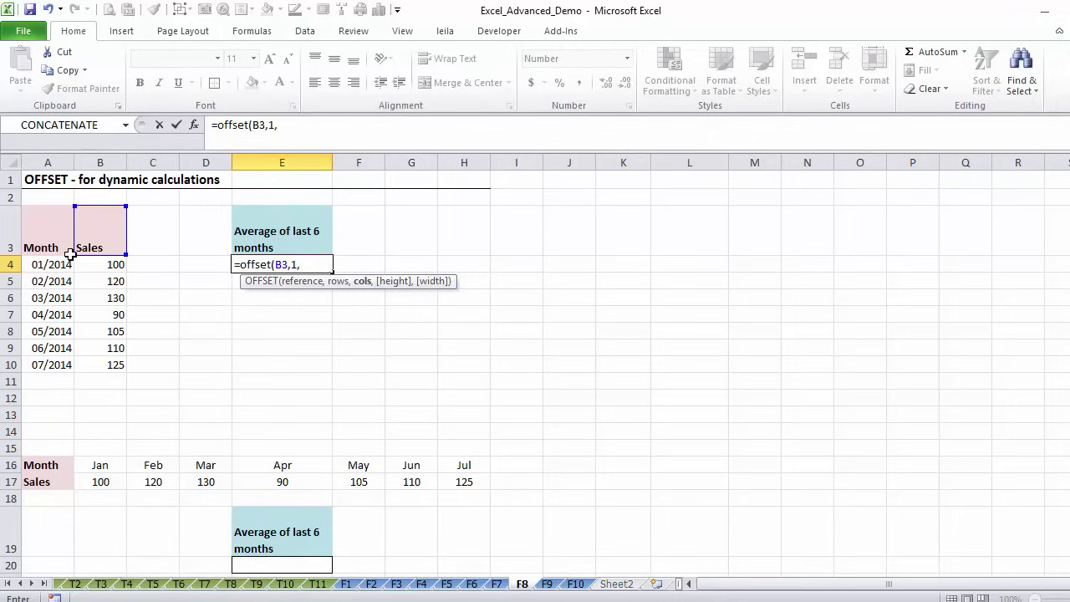
{"action": "type", "text": "0,"}
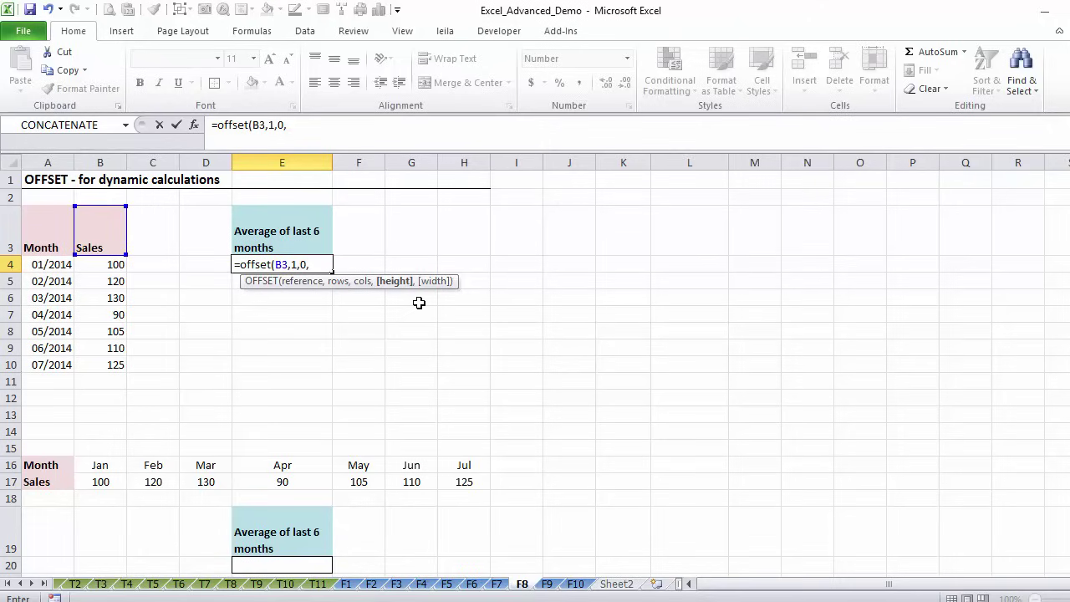
{"action": "left_click", "coordinate": [333, 126]}
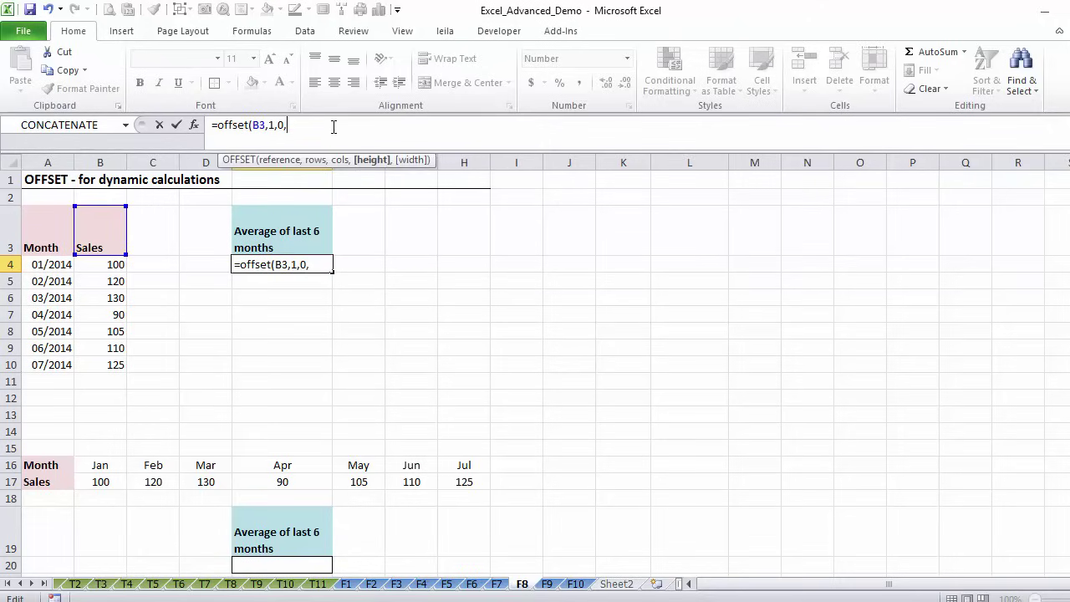
{"action": "type", "text": "1,1)"}
{"action": "key", "text": "ctrl+Return"}
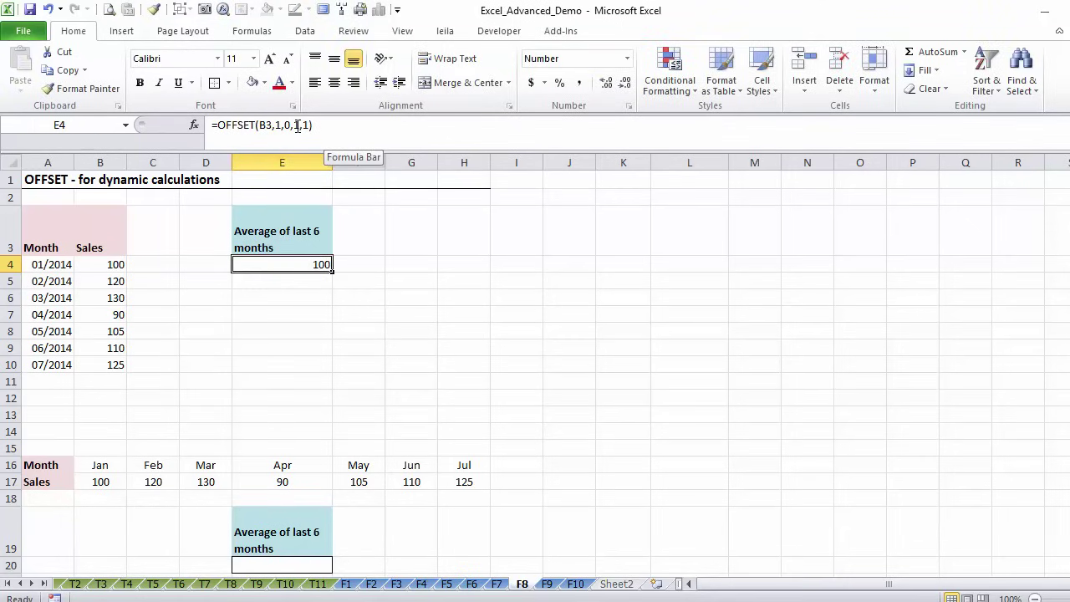
Change the rows argument of E4's OFFSET from 1 to 3
{"action": "left_click", "coordinate": [297, 125]}
{"action": "left_click_drag", "start_coordinate": [294, 125], "coordinate": [311, 125]}
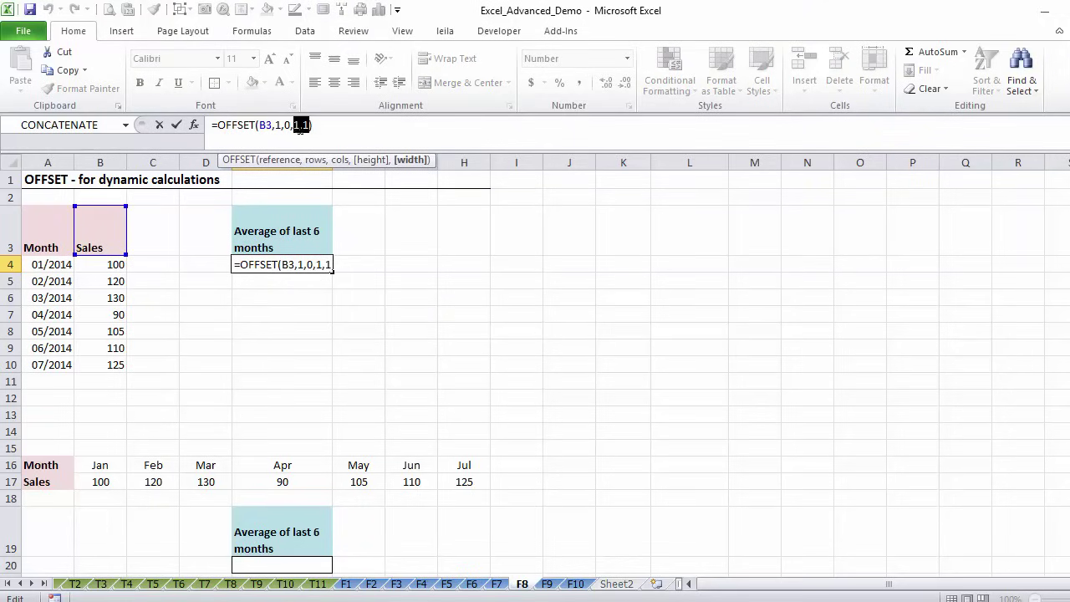
{"action": "key", "text": "Left"}
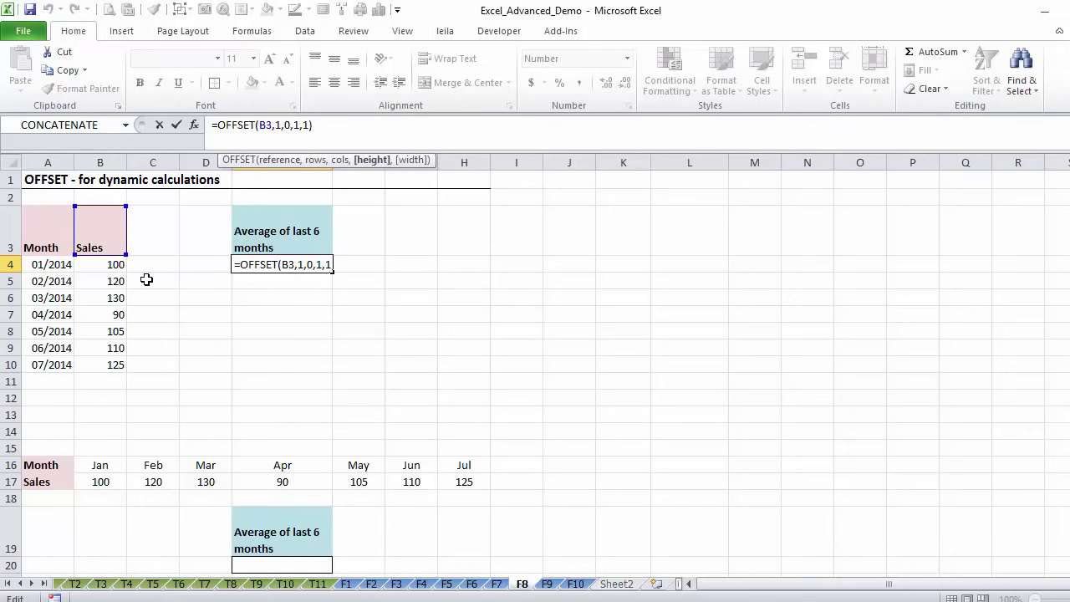
{"action": "key", "text": "ctrl+Return"}
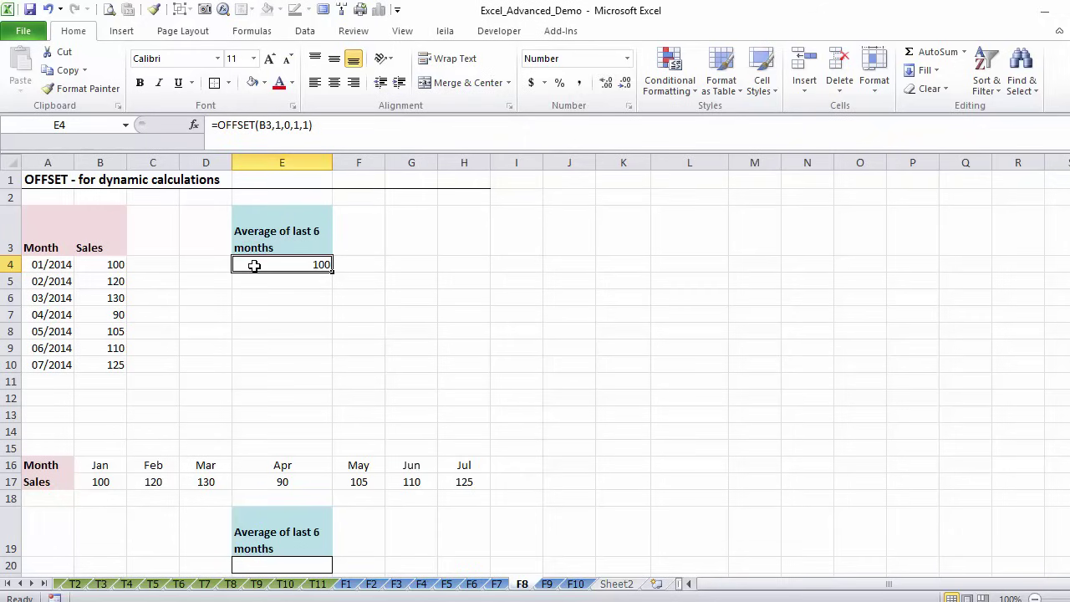
{"action": "left_click", "coordinate": [282, 125]}
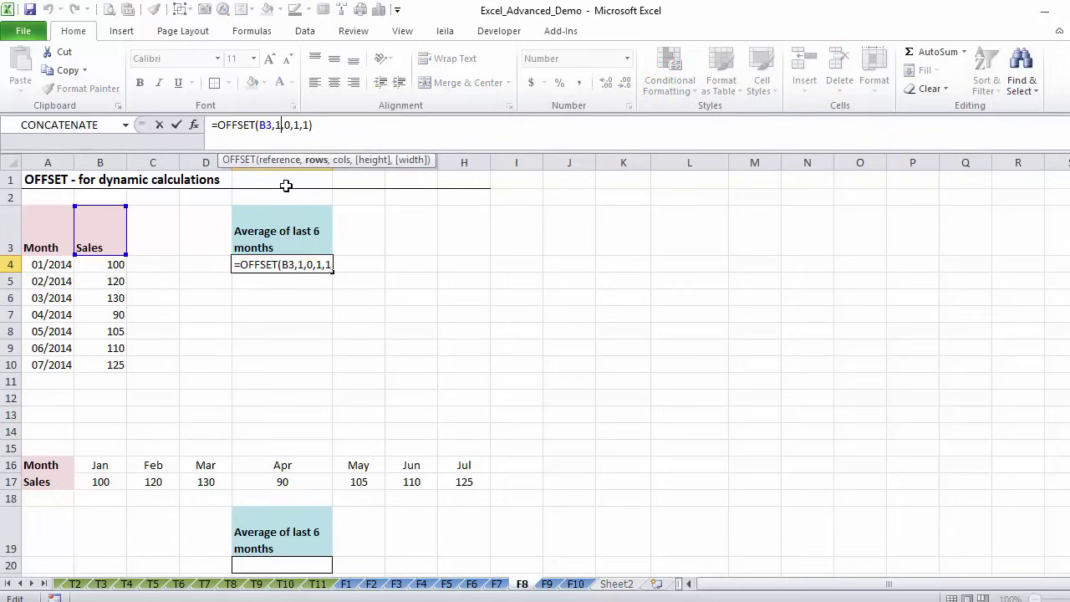
{"action": "key", "text": "BackSpace"}
{"action": "type", "text": "3"}
{"action": "key", "text": "ctrl+Return"}
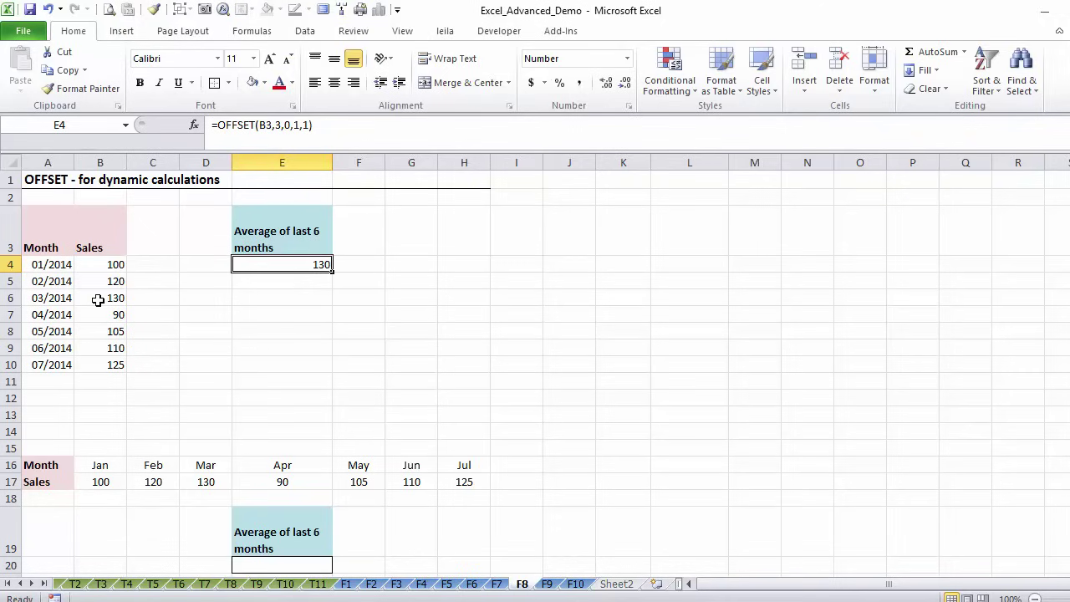
Try a -1 column offset, then settle on 1, giving =OFFSET(B3,3,1,1,1)
{"action": "left_click", "coordinate": [292, 126]}
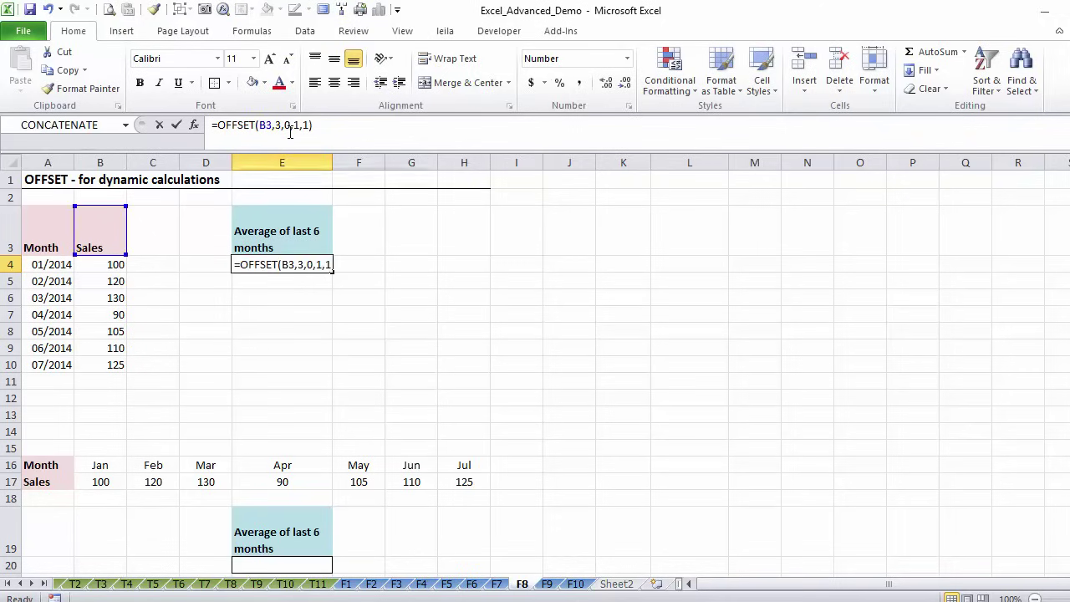
{"action": "key", "text": "BackSpace"}
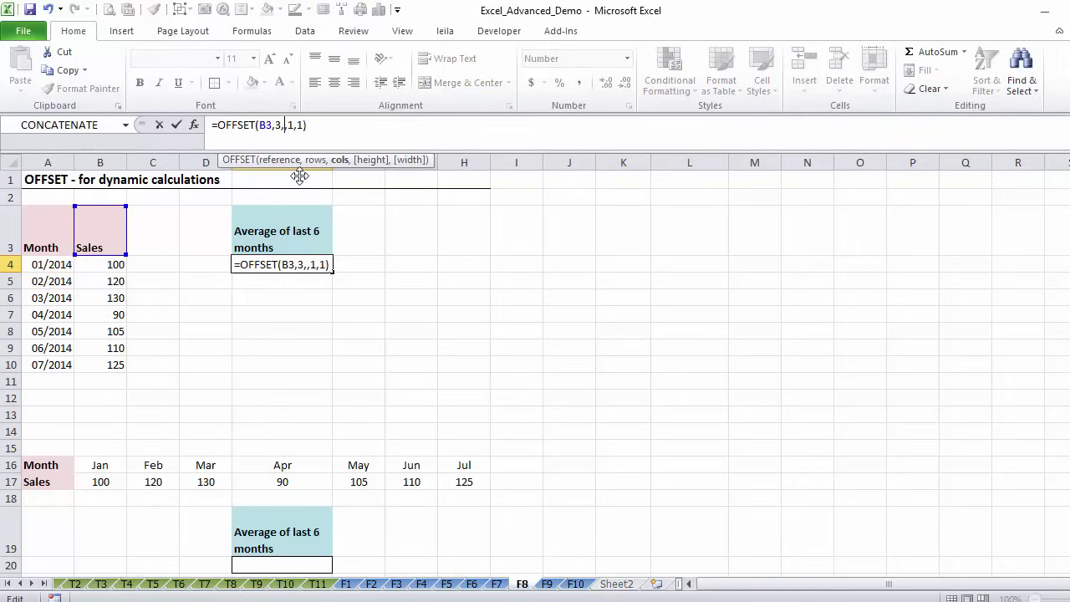
{"action": "type", "text": "-1"}
{"action": "key", "text": "ctrl+Return"}
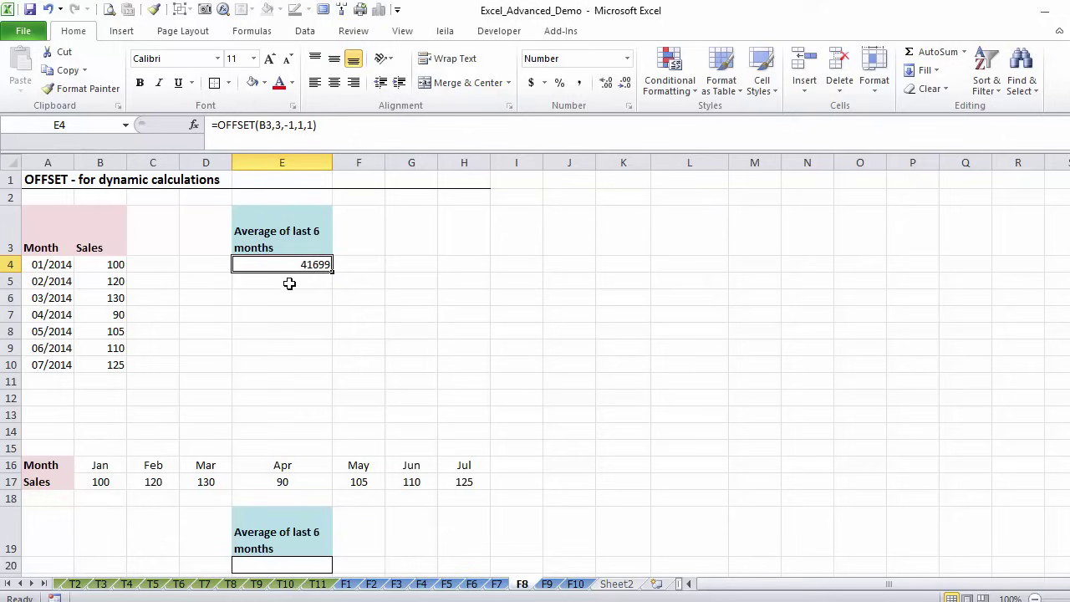
{"action": "left_click", "coordinate": [298, 127]}
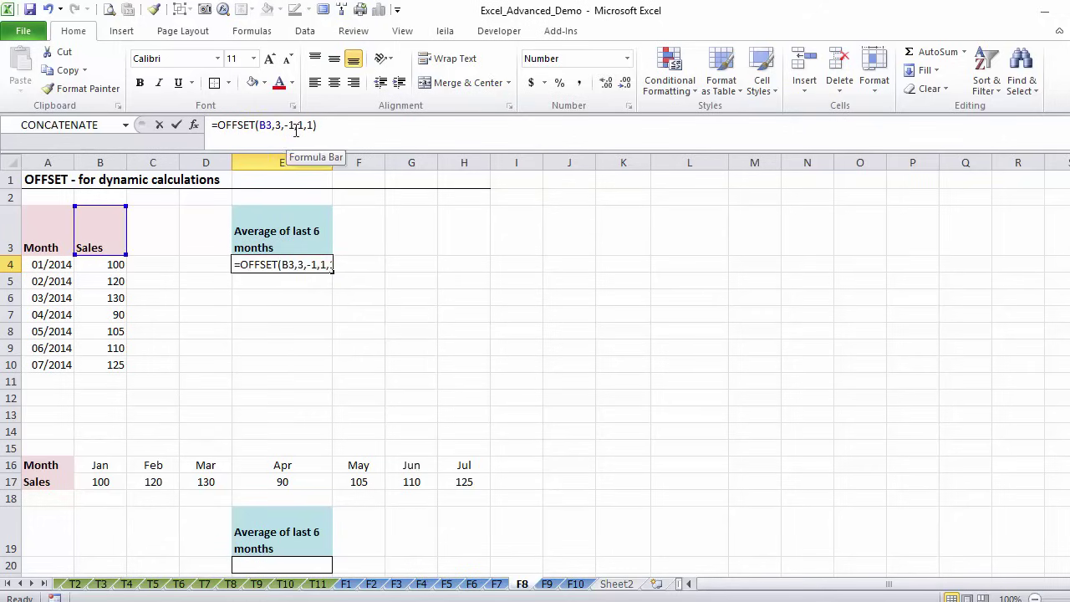
{"action": "key", "text": "BackSpace"}
{"action": "key", "text": "BackSpace"}
{"action": "type", "text": "1"}
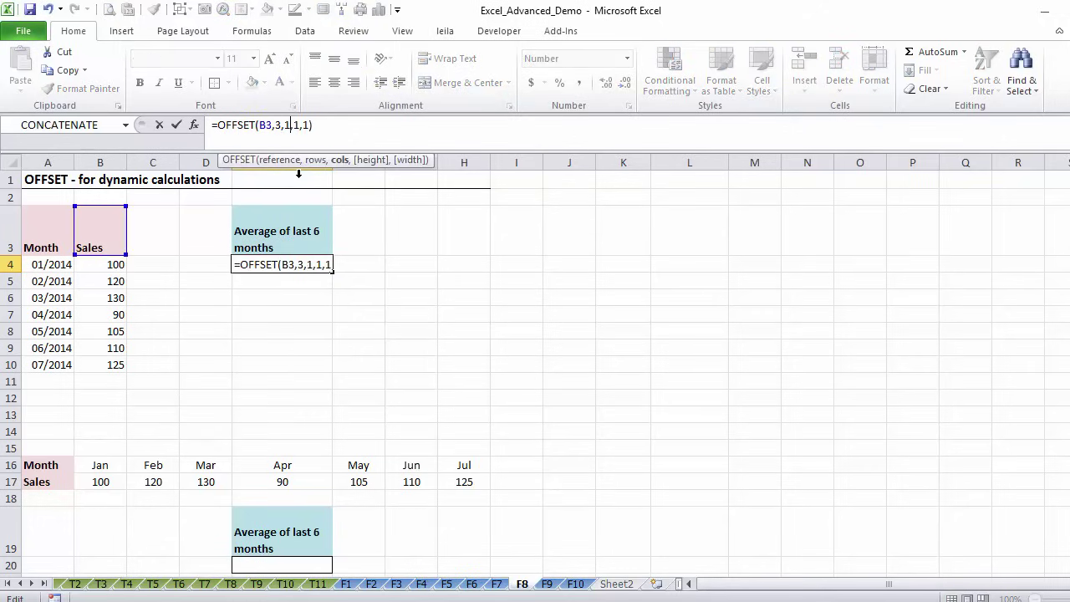
{"action": "key", "text": "ctrl+Return"}
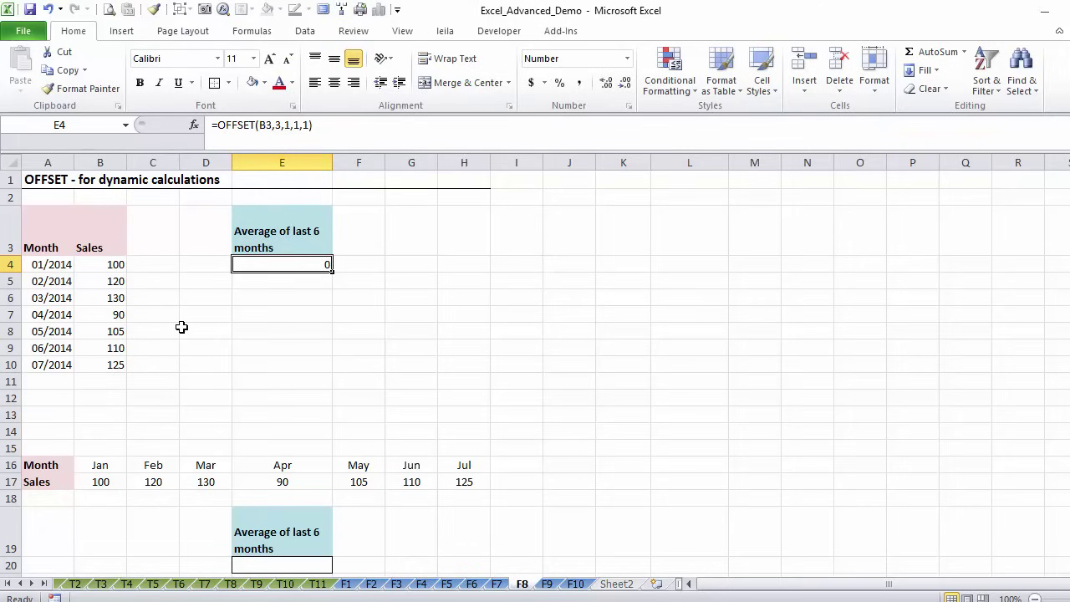
{"action": "left_click", "coordinate": [153, 298]}
Test a value of 2 in C6, then clear it and return to E4
{"action": "type", "text": "2"}
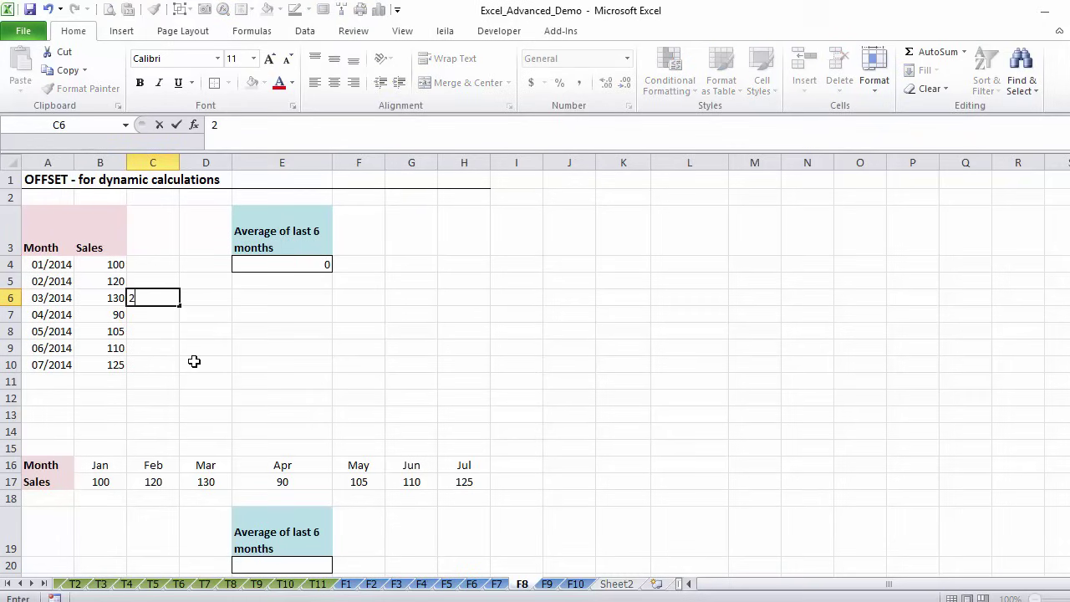
{"action": "key", "text": "ctrl+Return"}
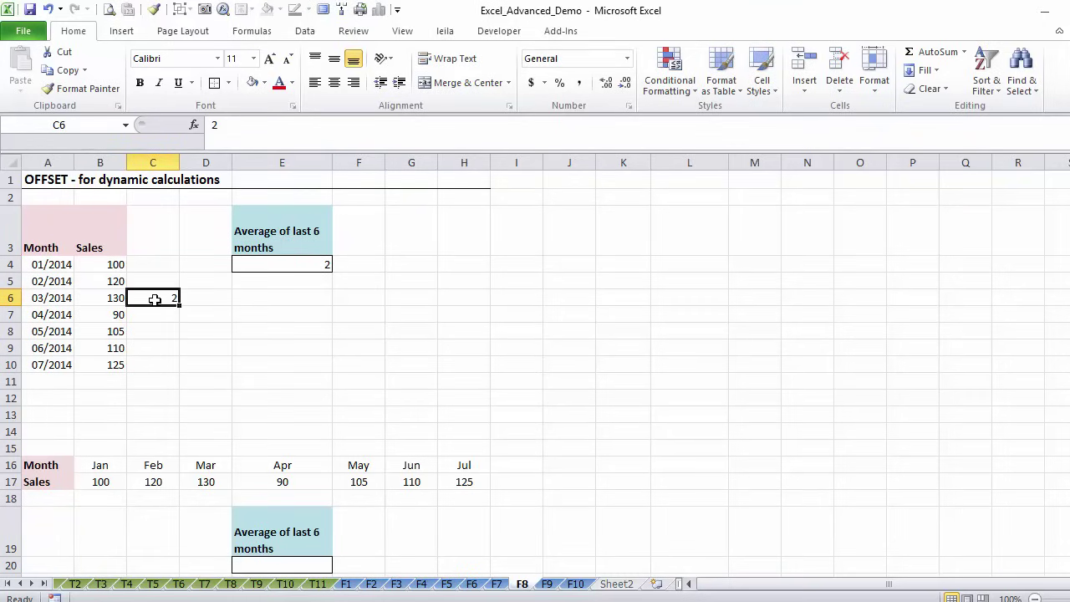
{"action": "key", "text": "BackSpace"}
{"action": "key", "text": "Tab"}
{"action": "key", "text": "Right"}
{"action": "key", "text": "Up"}
{"action": "key", "text": "Up"}
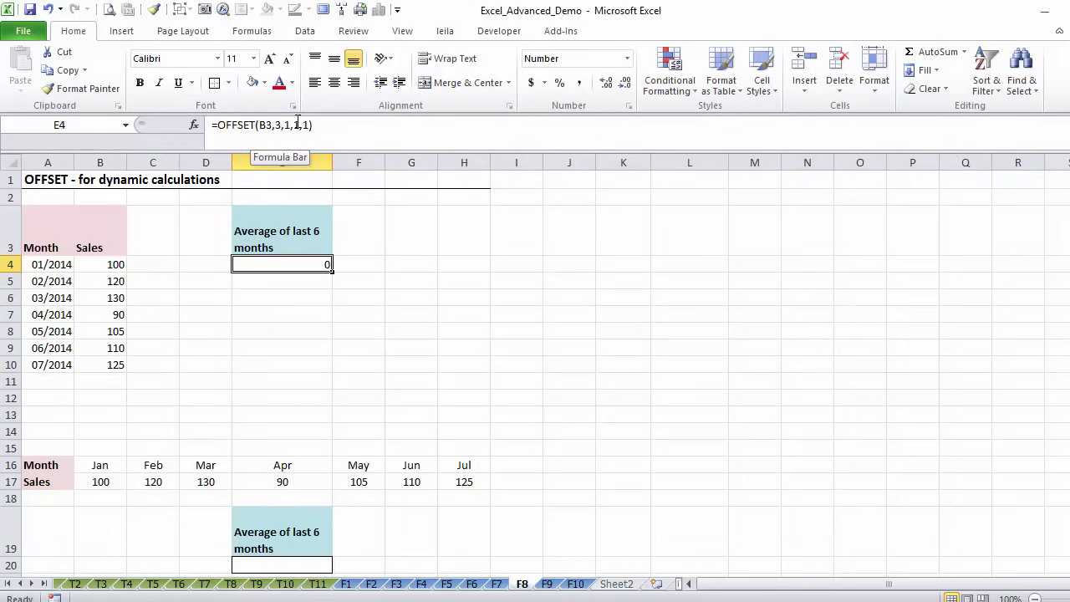
Set E4's OFFSET to cols 0 and height 3, giving =OFFSET(B3,3,0,3,1)
{"action": "left_click", "coordinate": [296, 125]}
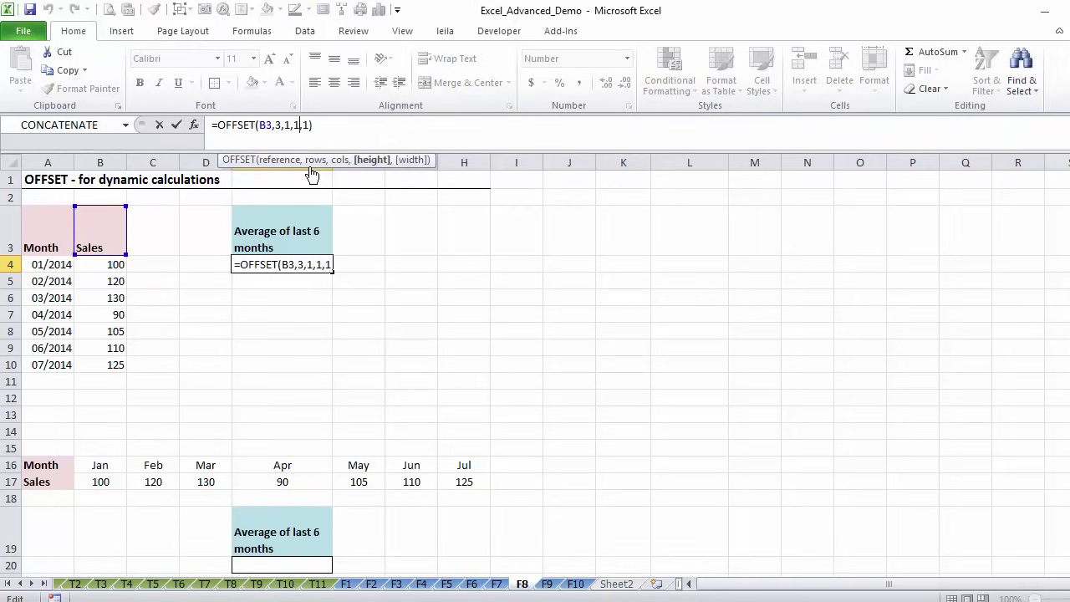
{"action": "key", "text": "Left"}
{"action": "key", "text": "Left"}
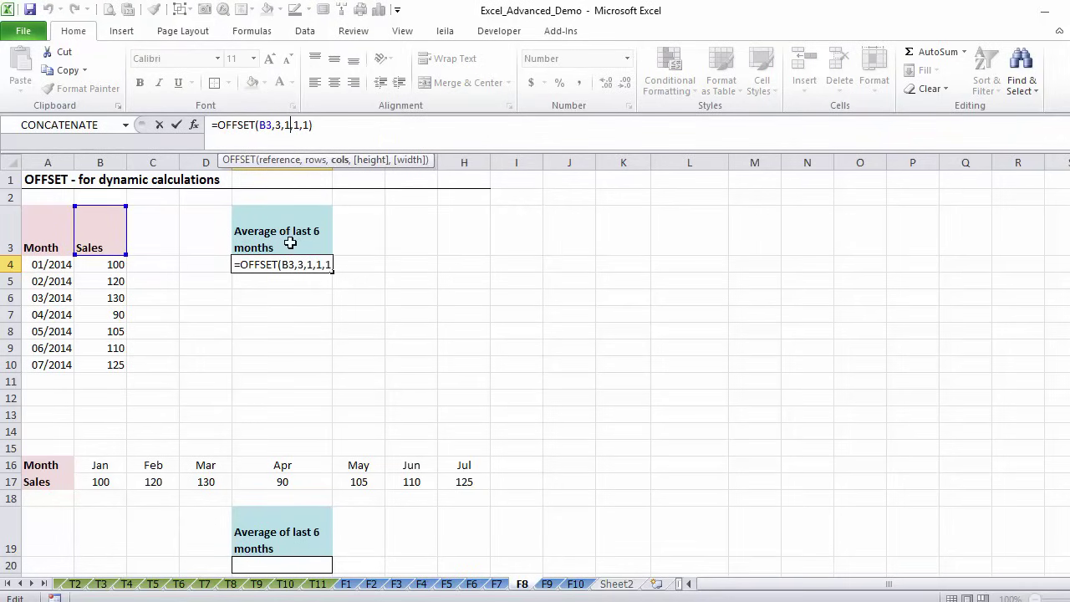
{"action": "key", "text": "BackSpace"}
{"action": "type", "text": "0"}
{"action": "left_click", "coordinate": [300, 124]}
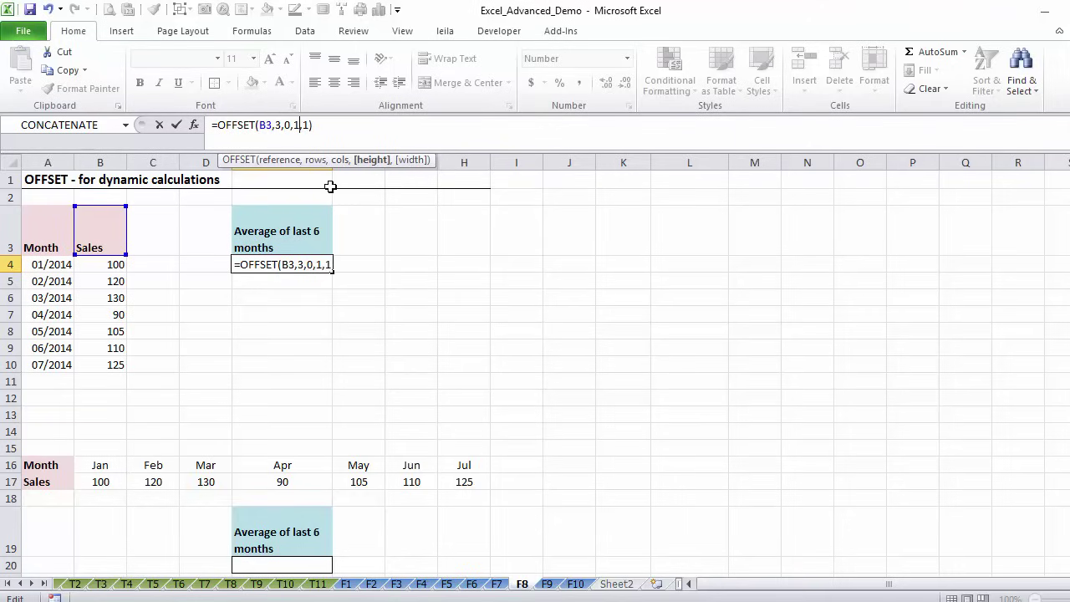
{"action": "key", "text": "BackSpace"}
{"action": "type", "text": "3"}
{"action": "key", "text": "Return"}
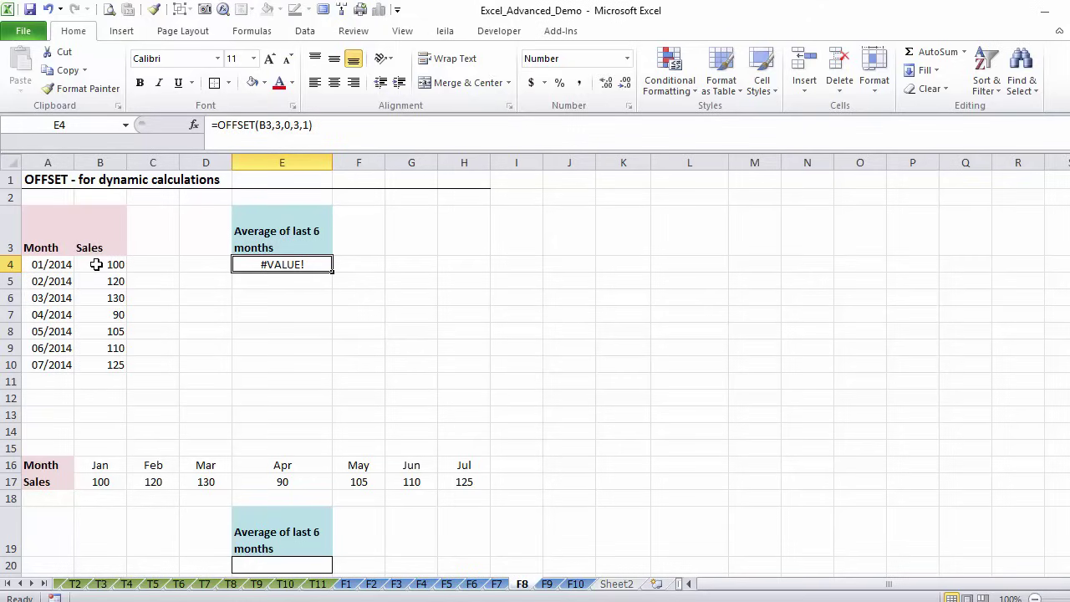
Wrap E4's formula as =AVERAGE(OFFSET(B3,3,0,3,1)), matching B6:B8's average of 108
{"action": "left_click_drag", "start_coordinate": [100, 295], "coordinate": [101, 331]}
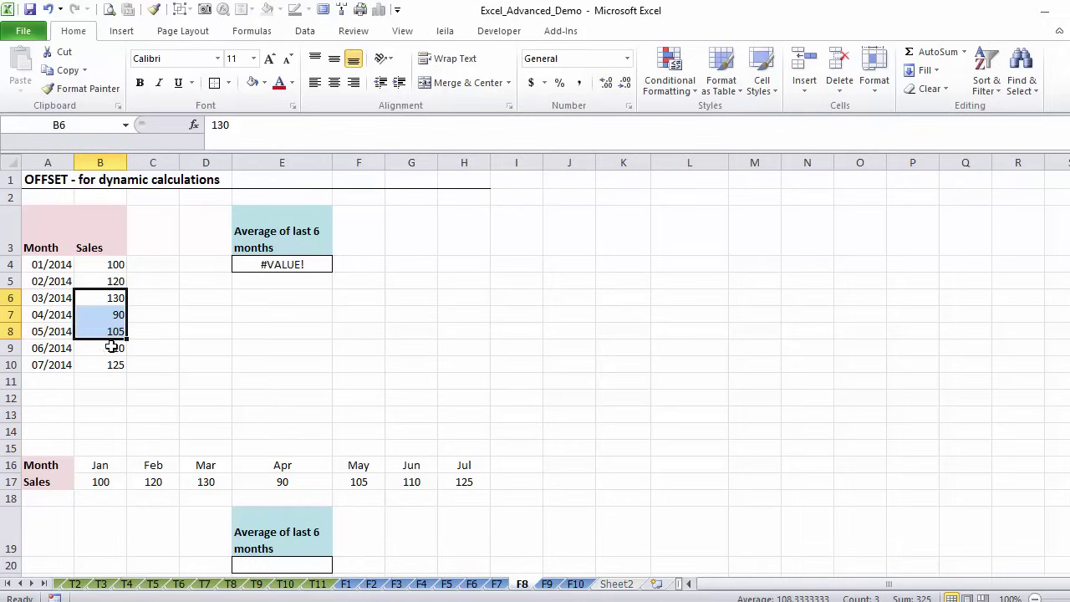
{"action": "left_click", "coordinate": [311, 263]}
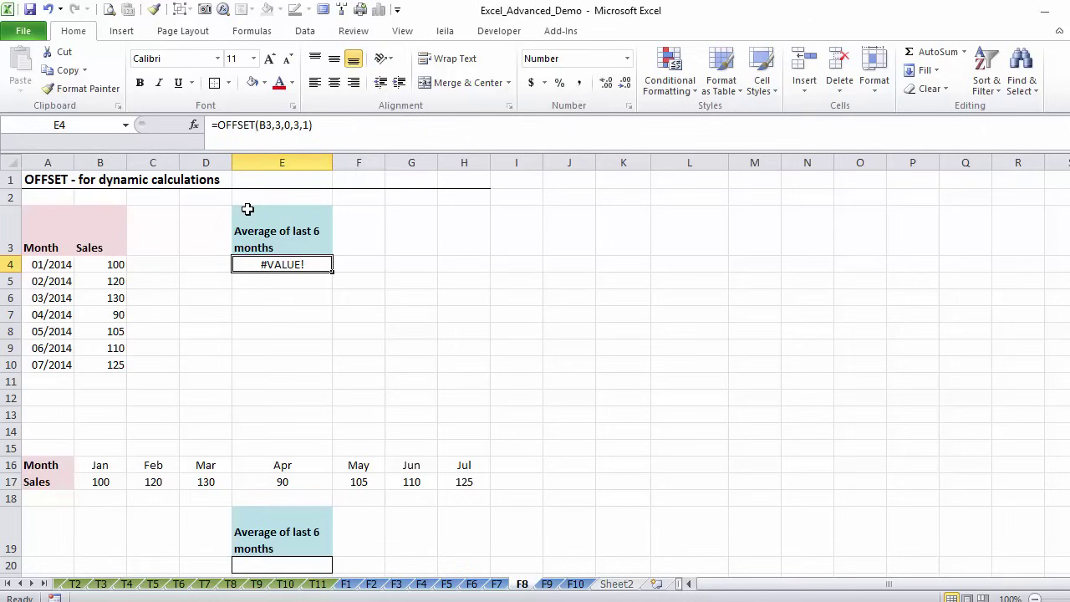
{"action": "left_click", "coordinate": [294, 125]}
{"action": "left_click_drag", "start_coordinate": [294, 124], "coordinate": [310, 124]}
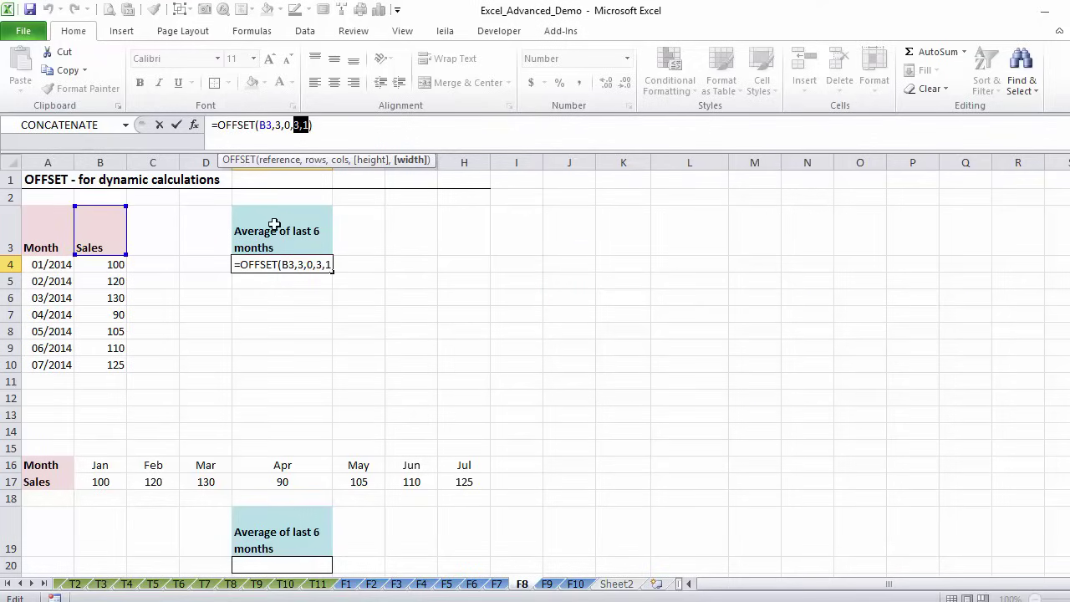
{"action": "left_click", "coordinate": [219, 124]}
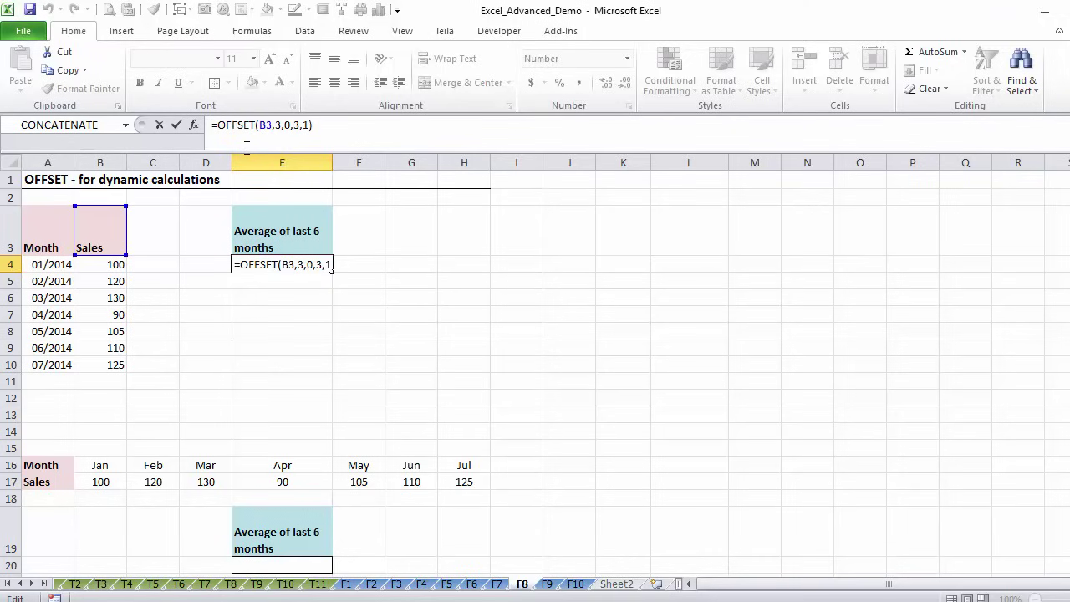
{"action": "type", "text": "average("}
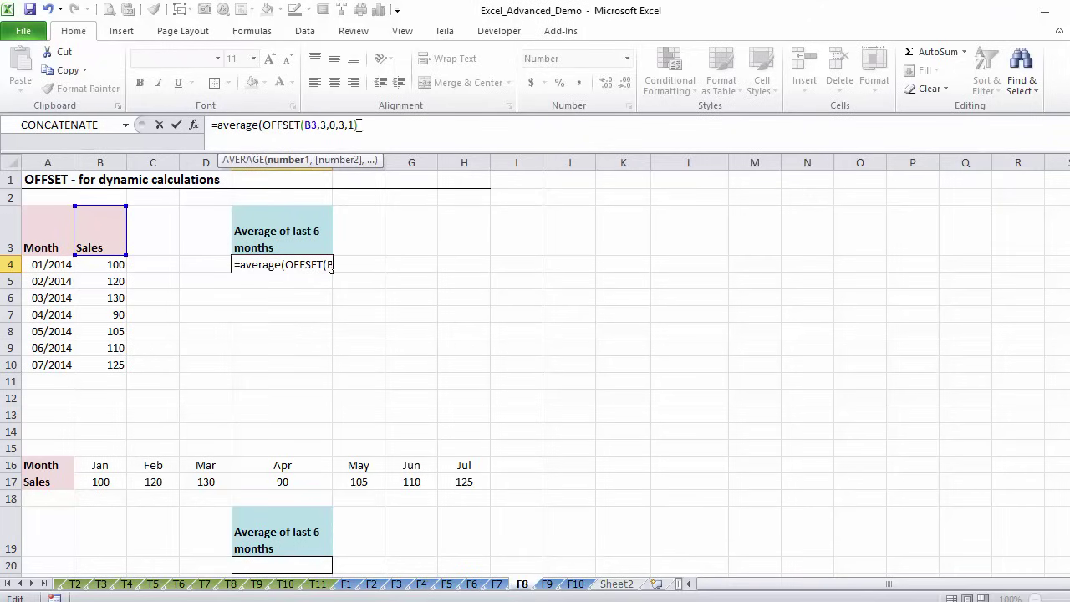
{"action": "type", "text": ")"}
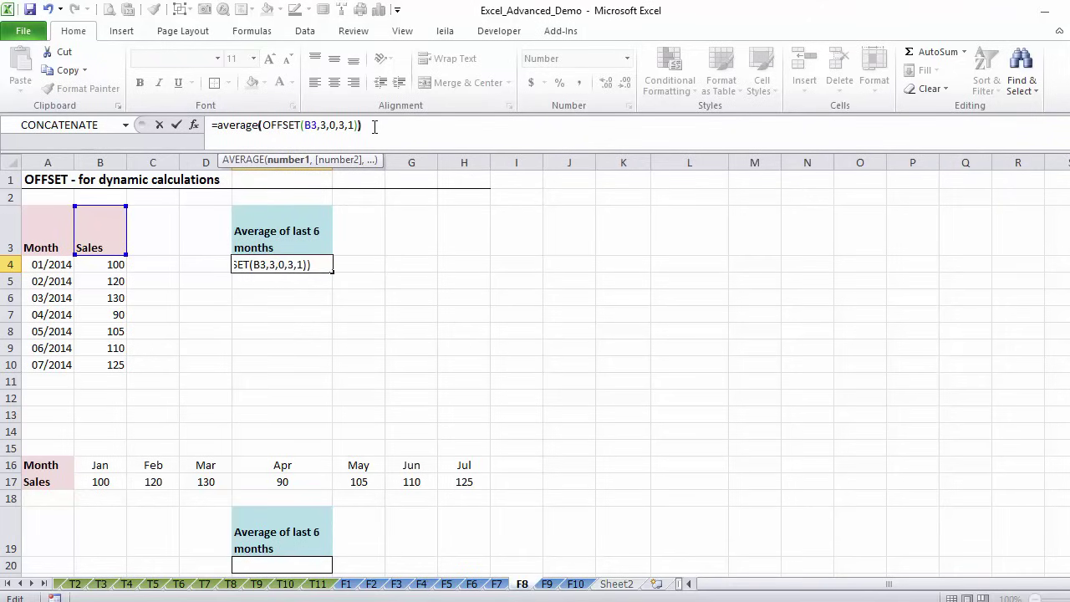
{"action": "key", "text": "ctrl+Return"}
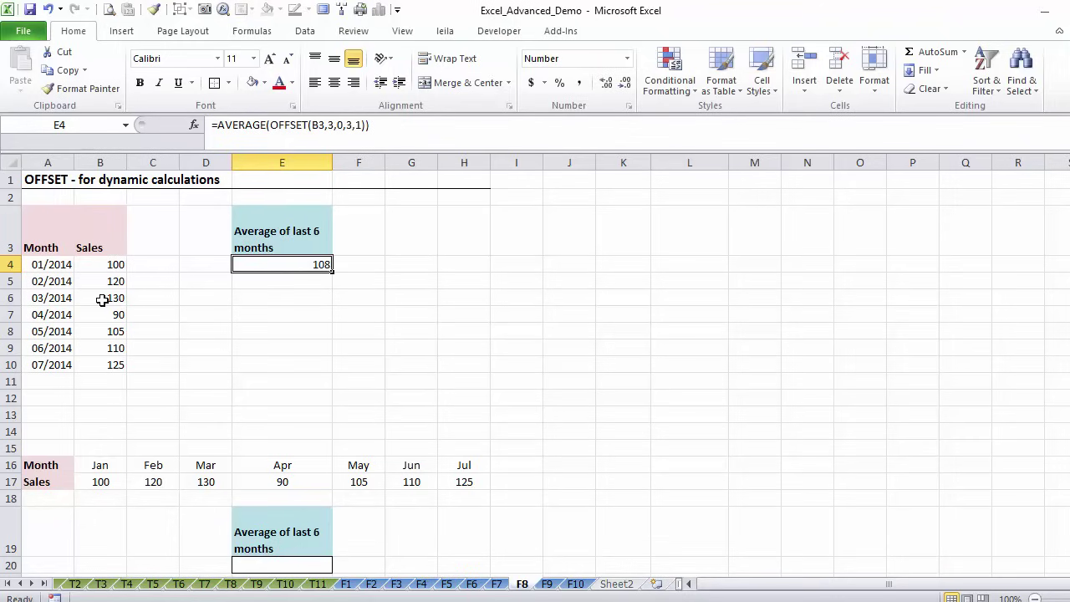
{"action": "left_click_drag", "start_coordinate": [106, 299], "coordinate": [98, 330]}
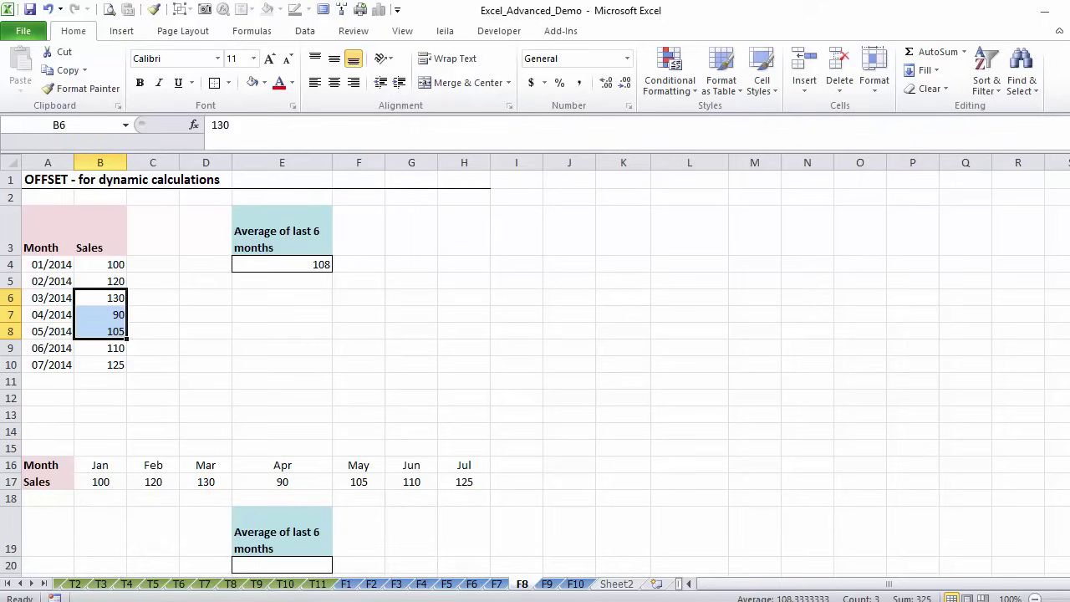
{"action": "left_click", "coordinate": [311, 267]}
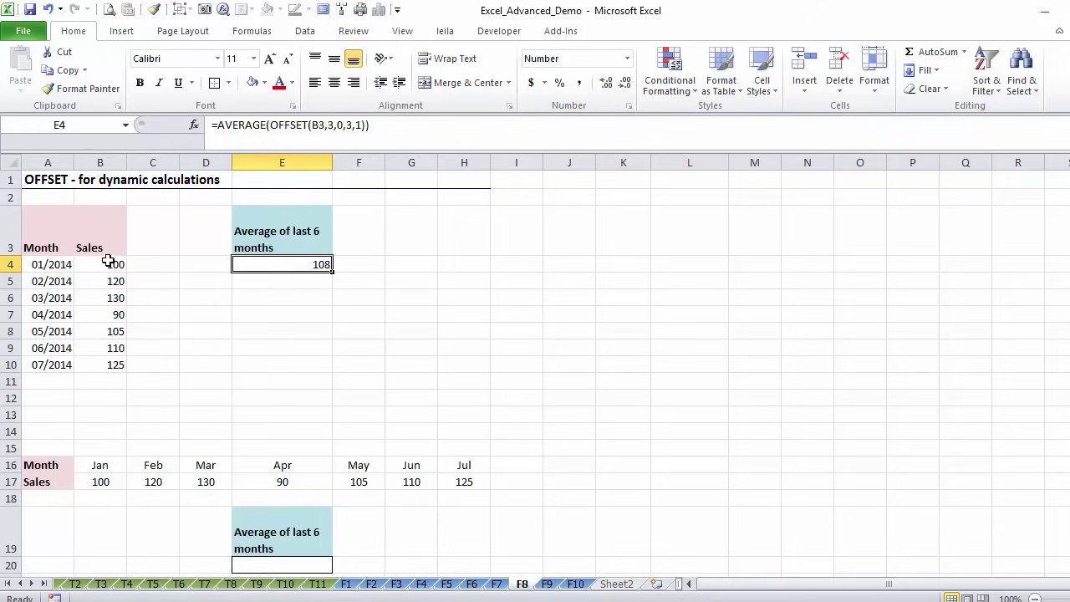
{"action": "left_click", "coordinate": [105, 365]}
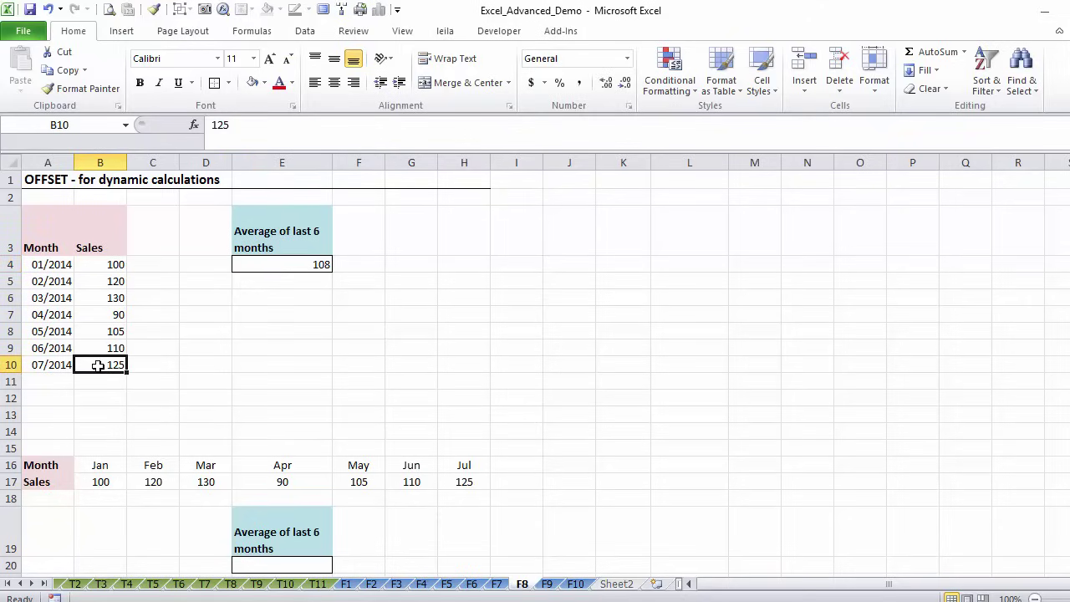
{"action": "left_click_drag", "start_coordinate": [98, 362], "coordinate": [90, 290]}
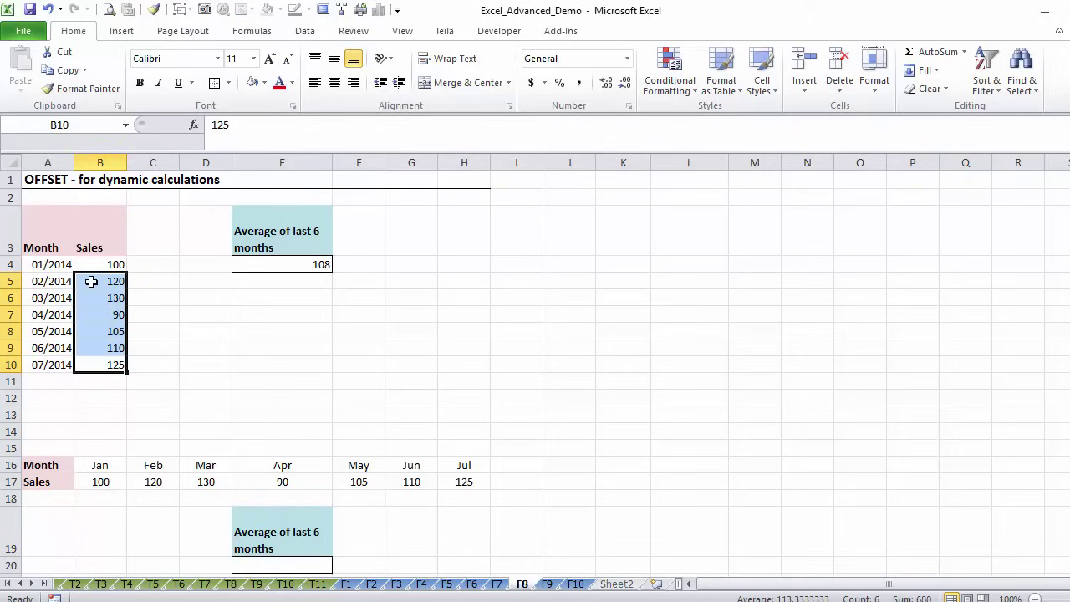
{"action": "left_click", "coordinate": [101, 366]}
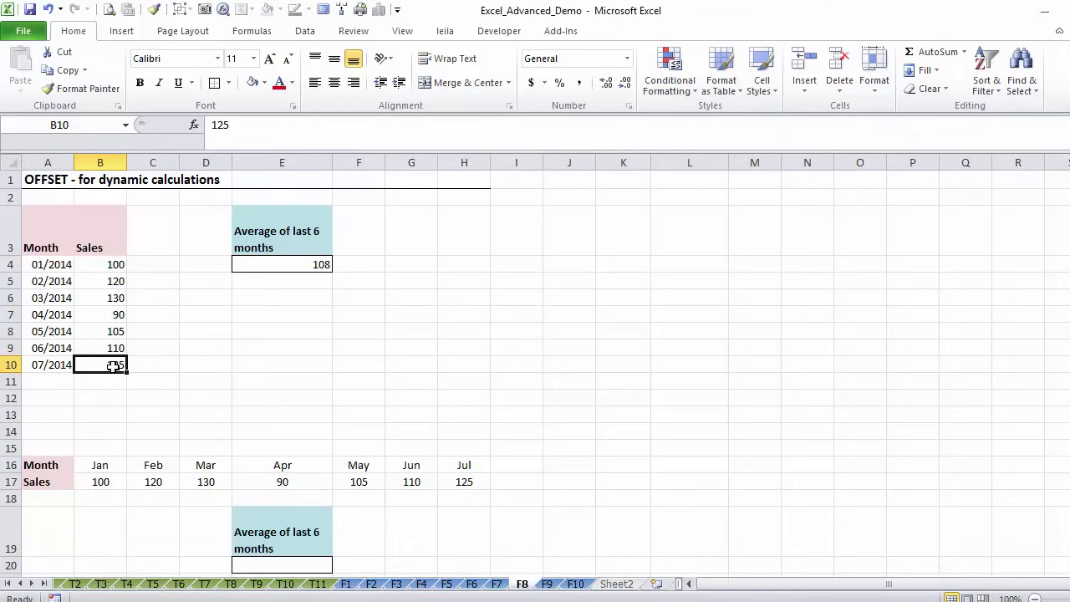
{"action": "left_click", "coordinate": [104, 285]}
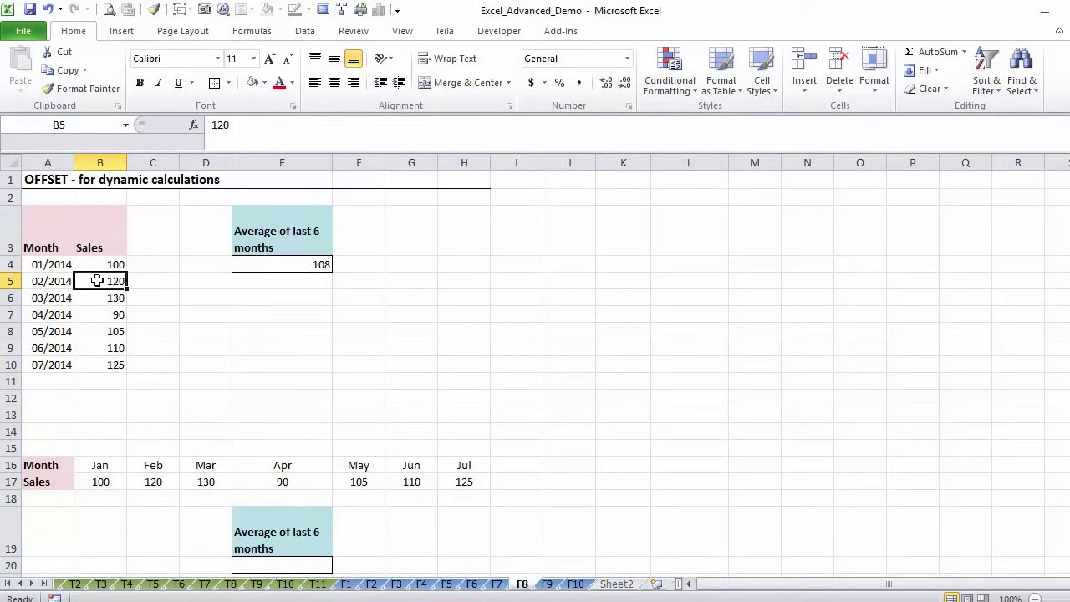
{"action": "left_click_drag", "start_coordinate": [97, 281], "coordinate": [90, 352]}
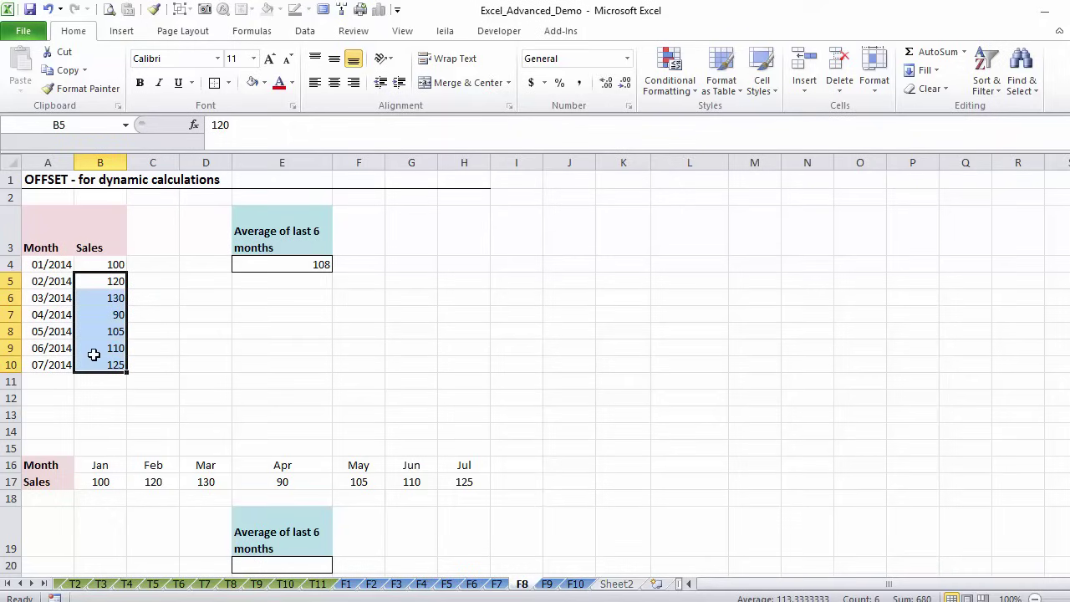
{"action": "left_click", "coordinate": [160, 303]}
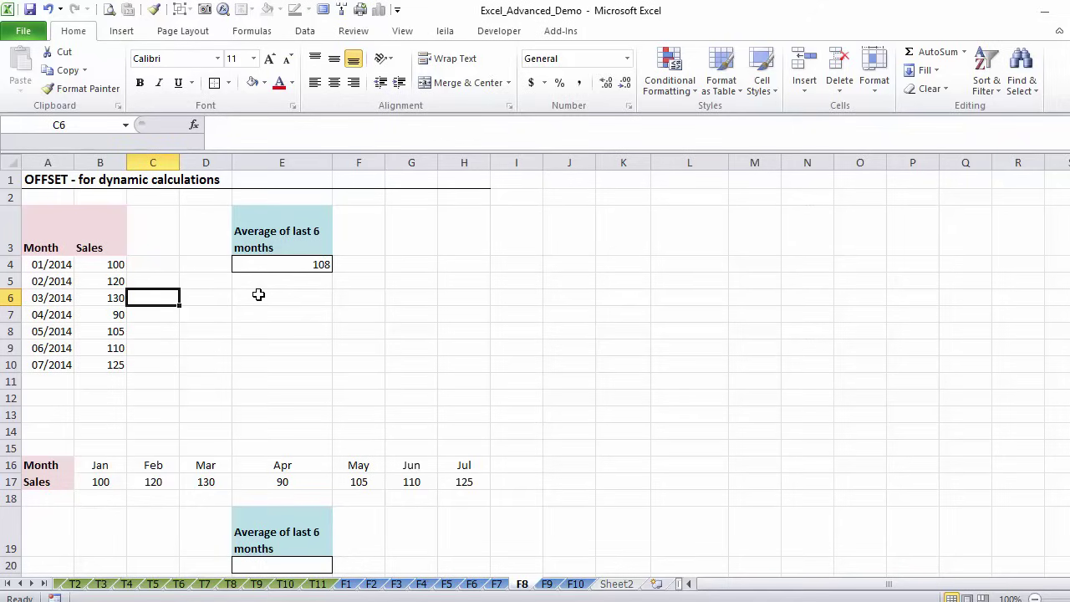
{"action": "left_click", "coordinate": [268, 264]}
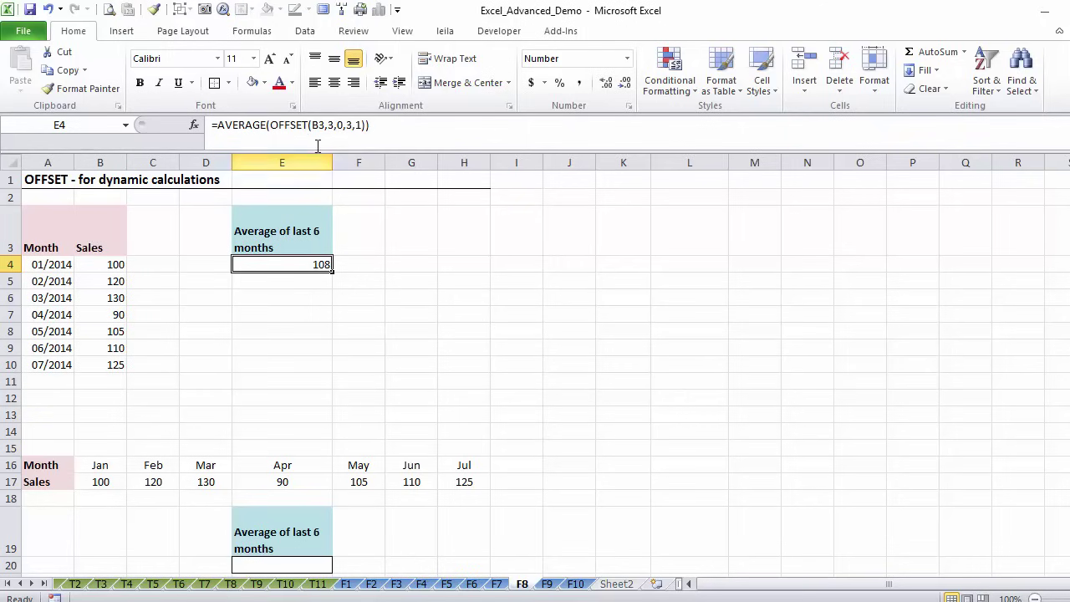
{"action": "double_click", "coordinate": [332, 124]}
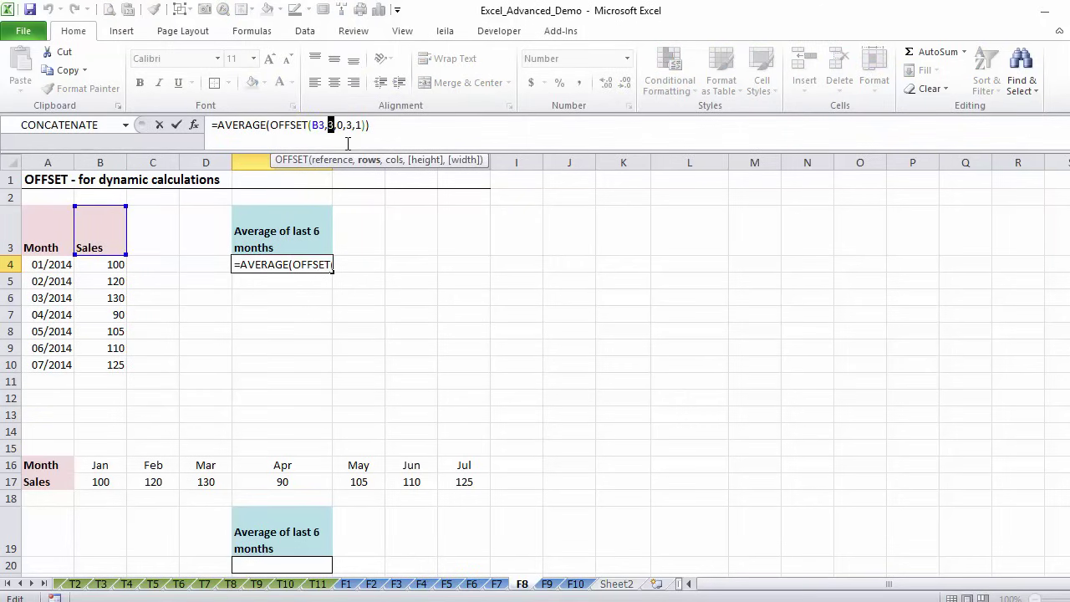
Replace E4's rows argument with COUNTA(B4:B15) and its height with -6, giving 113
{"action": "key", "text": "BackSpace"}
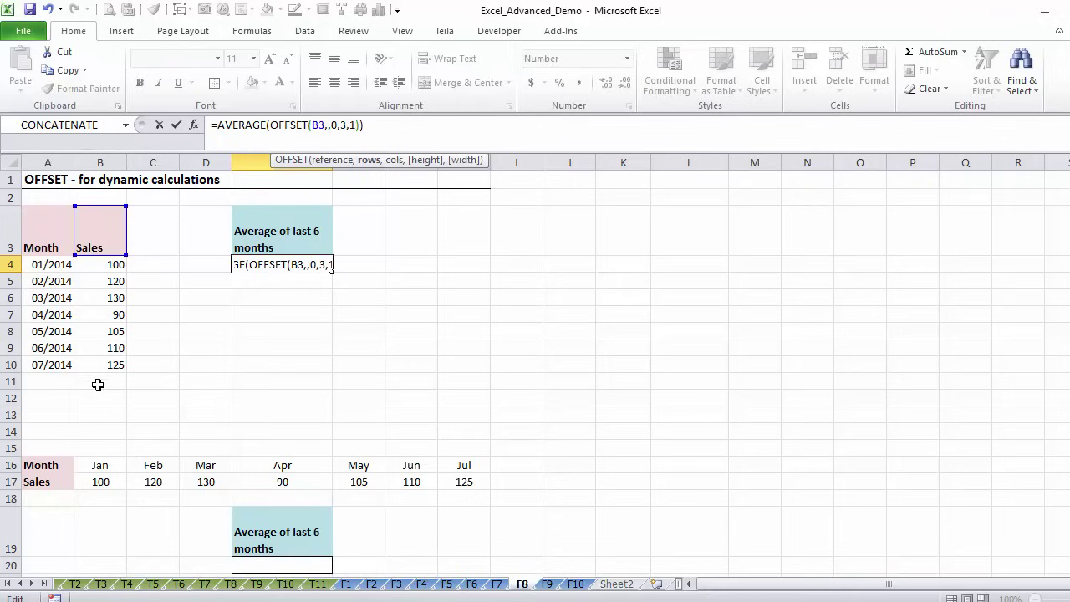
{"action": "type", "text": "count"}
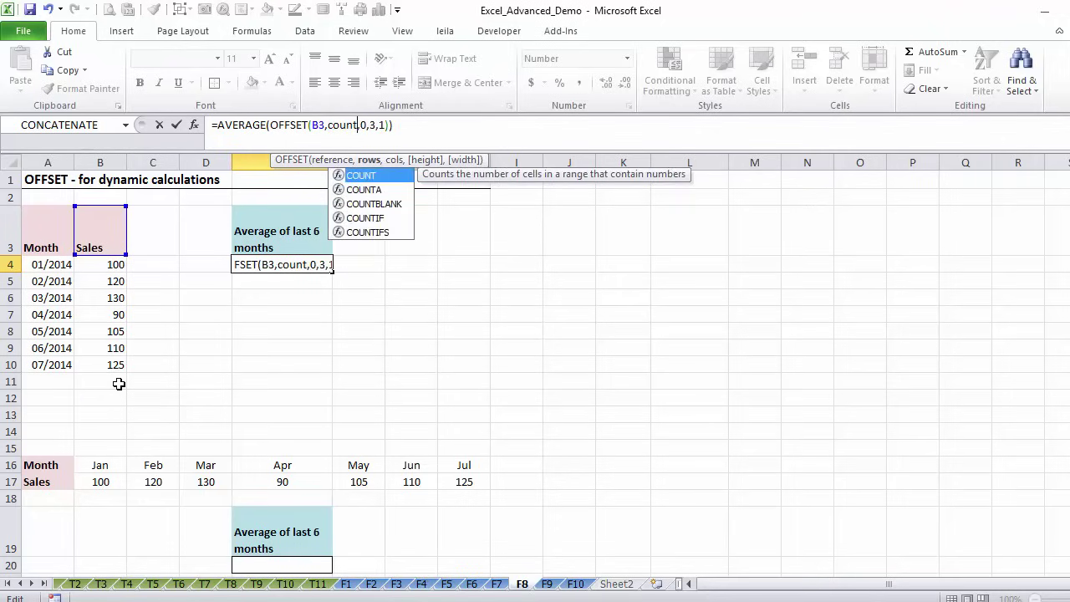
{"action": "type", "text": "a("}
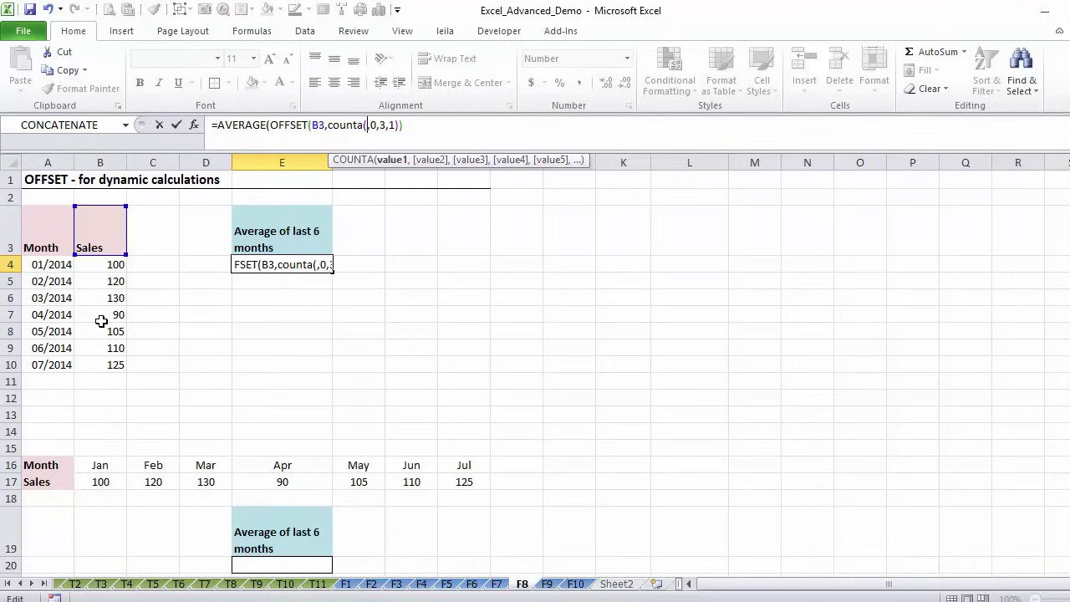
{"action": "left_click_drag", "start_coordinate": [96, 266], "coordinate": [90, 451]}
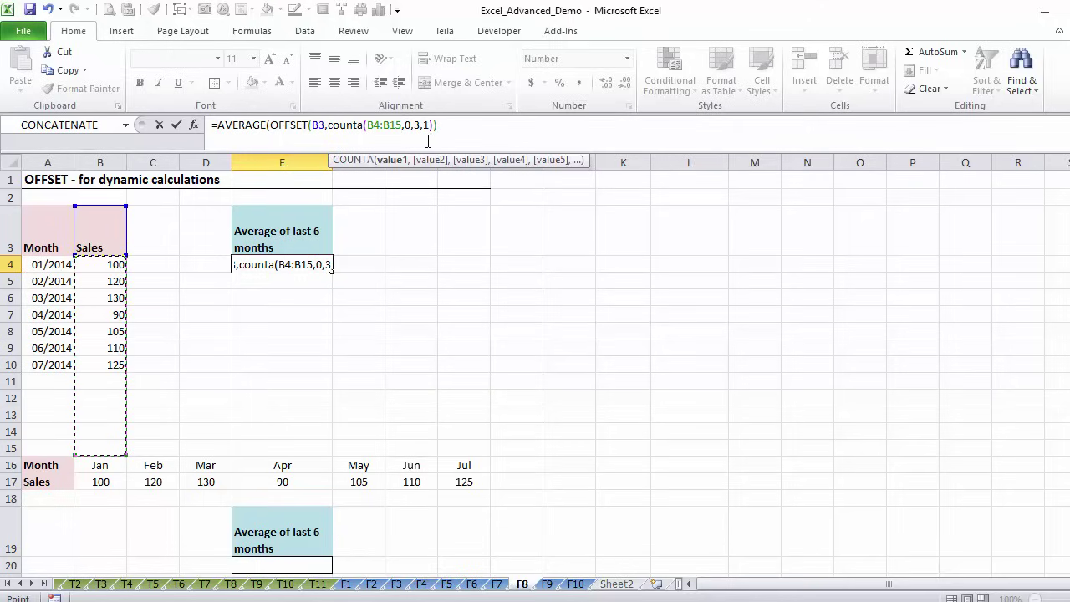
{"action": "type", "text": ")"}
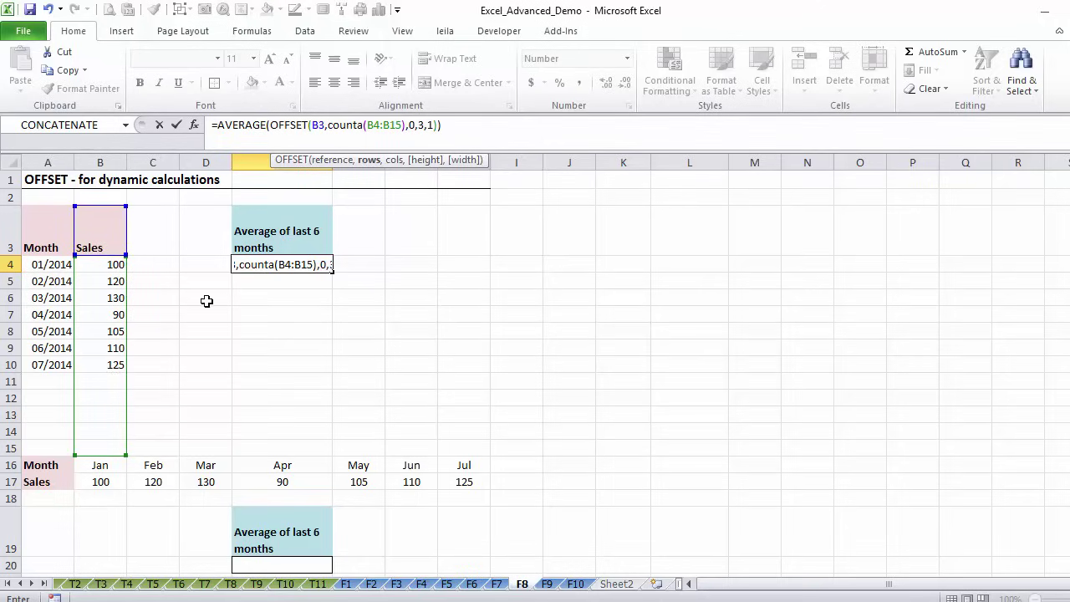
{"action": "left_click", "coordinate": [416, 126]}
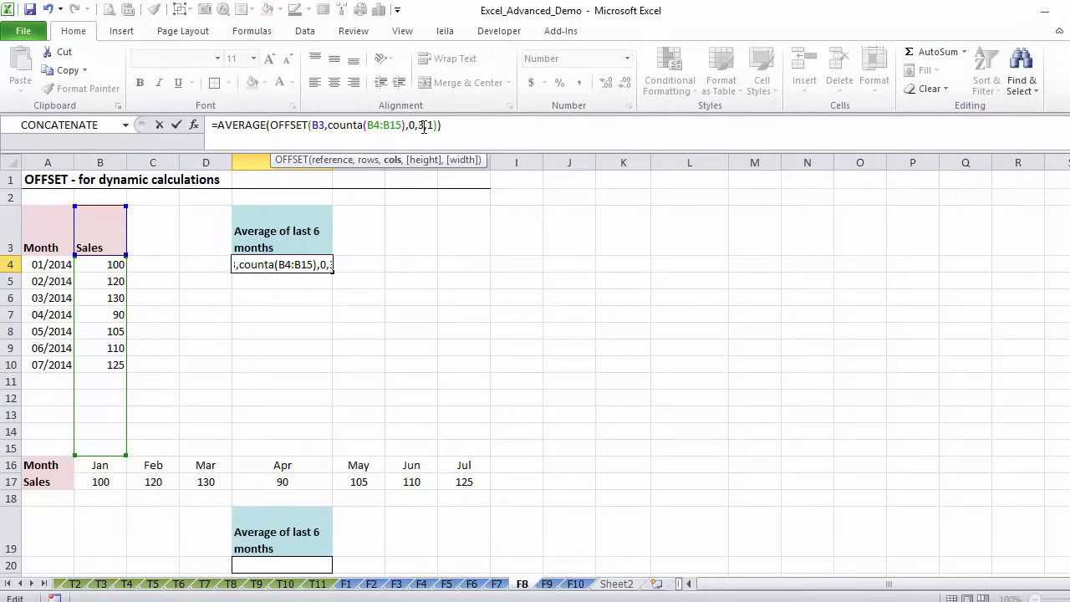
{"action": "left_click", "coordinate": [423, 125]}
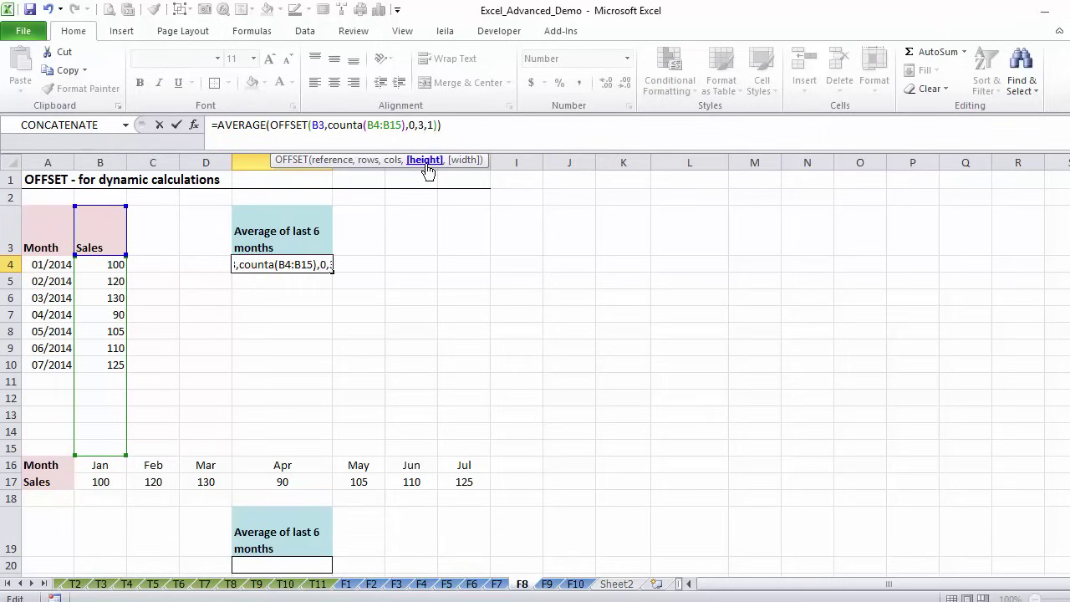
{"action": "type", "text": "-6"}
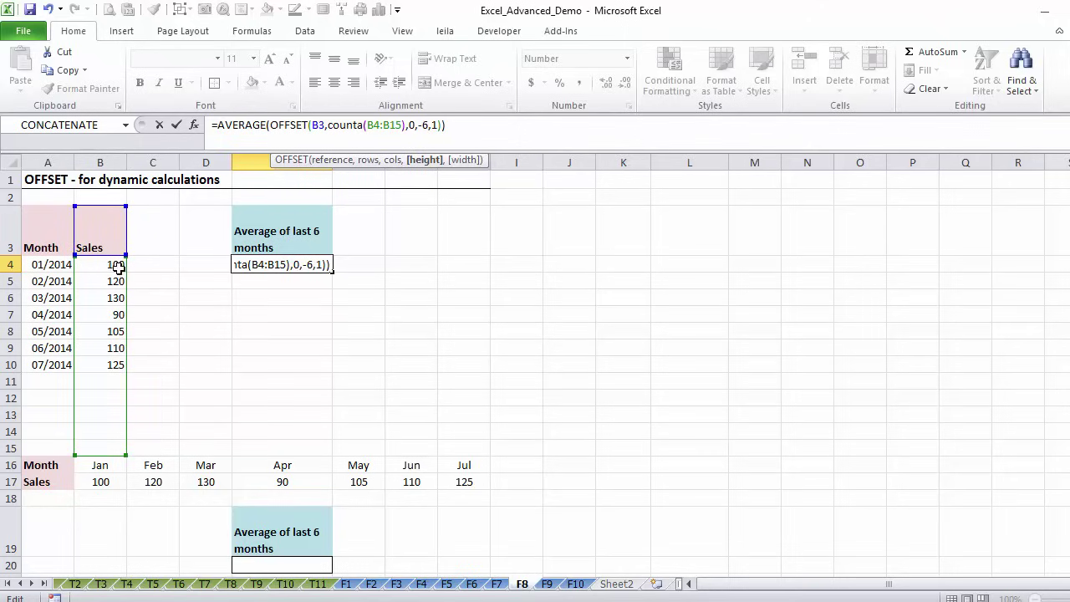
{"action": "key", "text": "ctrl+Return"}
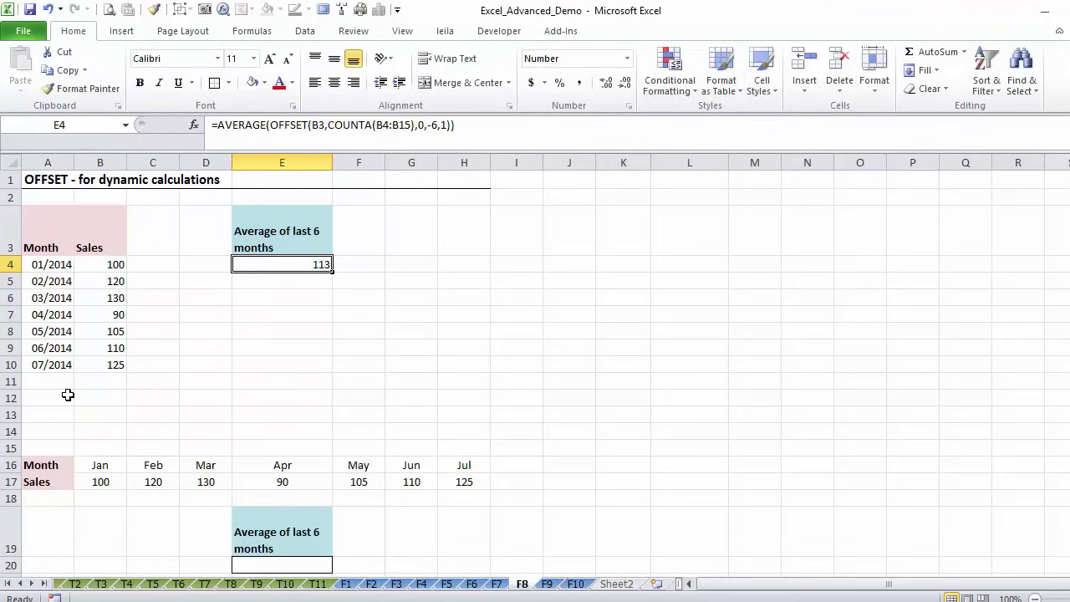
Add 08/2014 in A11 with sales of 200 in B11
{"action": "left_click_drag", "start_coordinate": [100, 364], "coordinate": [93, 281]}
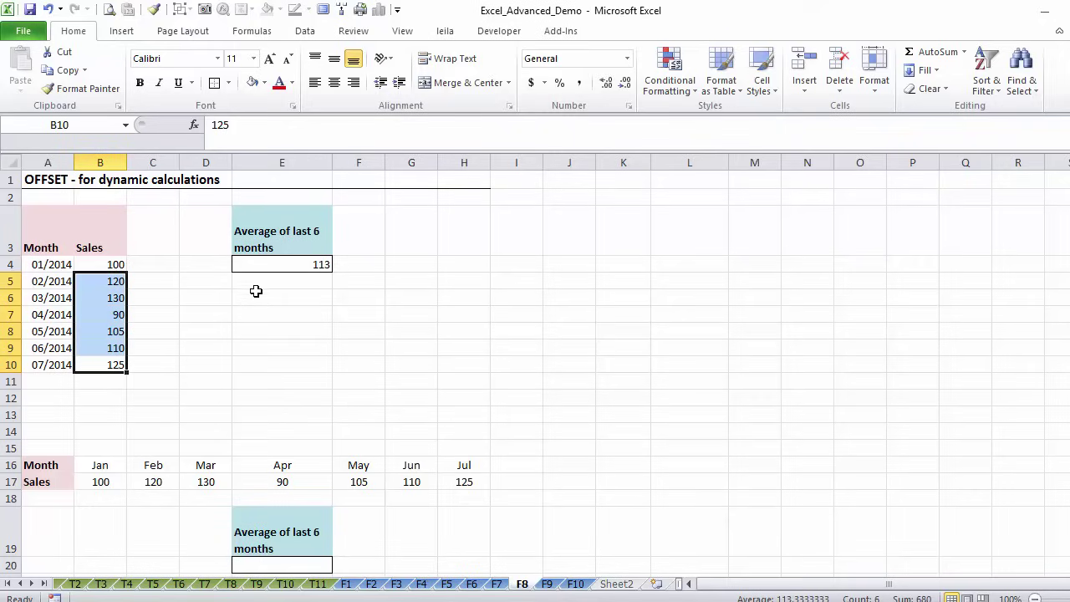
{"action": "left_click", "coordinate": [67, 364]}
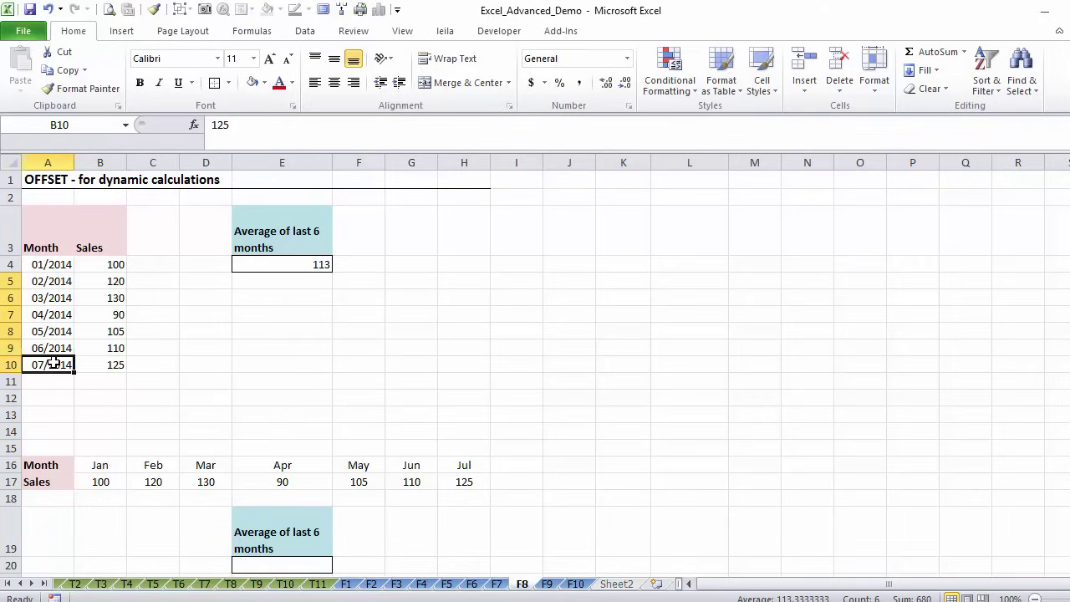
{"action": "left_click", "coordinate": [61, 351]}
{"action": "left_click_drag", "start_coordinate": [60, 351], "coordinate": [91, 379]}
{"action": "left_click", "coordinate": [94, 381]}
{"action": "type", "text": "200"}
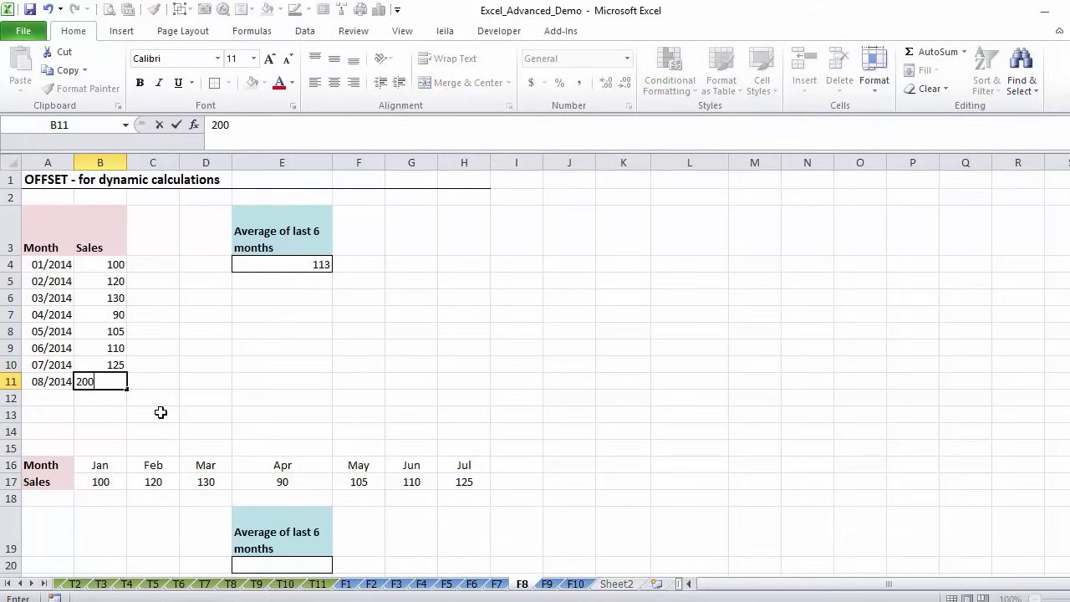
{"action": "key", "text": "ctrl+Return"}
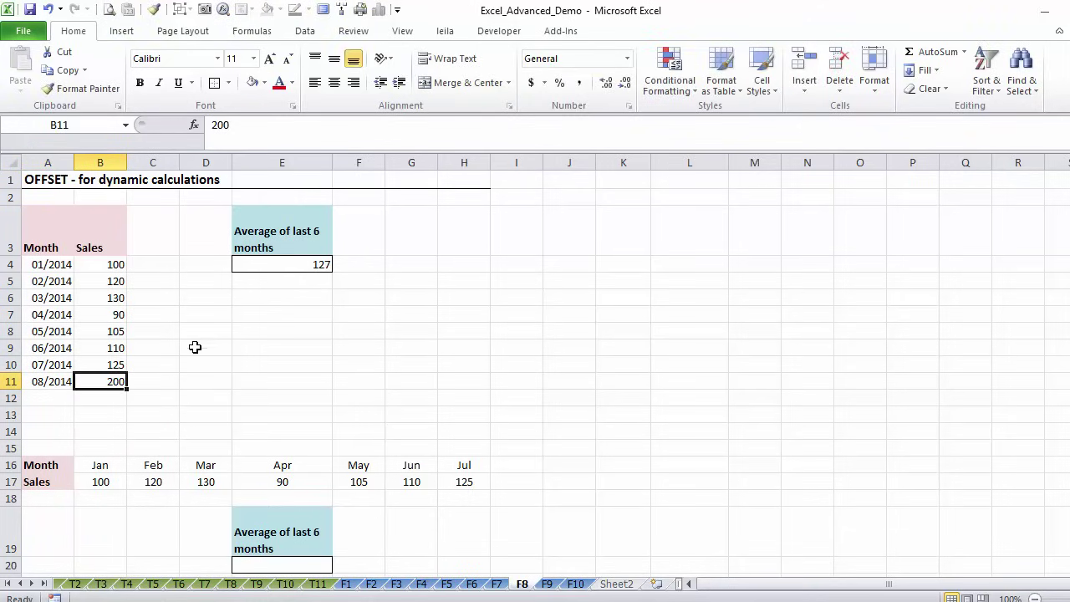
Check the last six sales against E4's updated average of 127
{"action": "left_click_drag", "start_coordinate": [101, 377], "coordinate": [98, 298]}
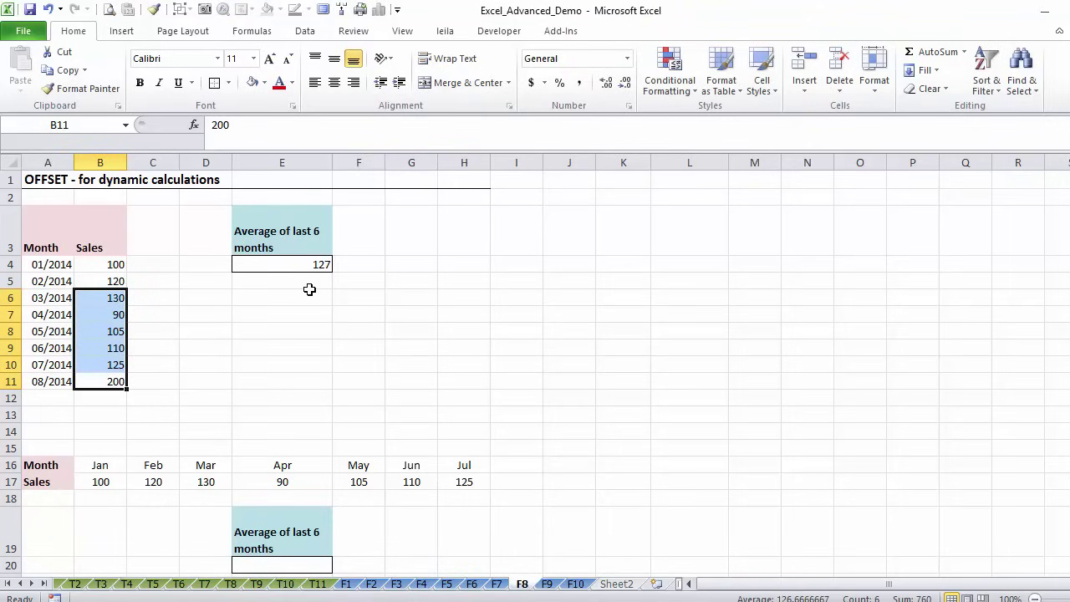
{"action": "left_click", "coordinate": [276, 267]}
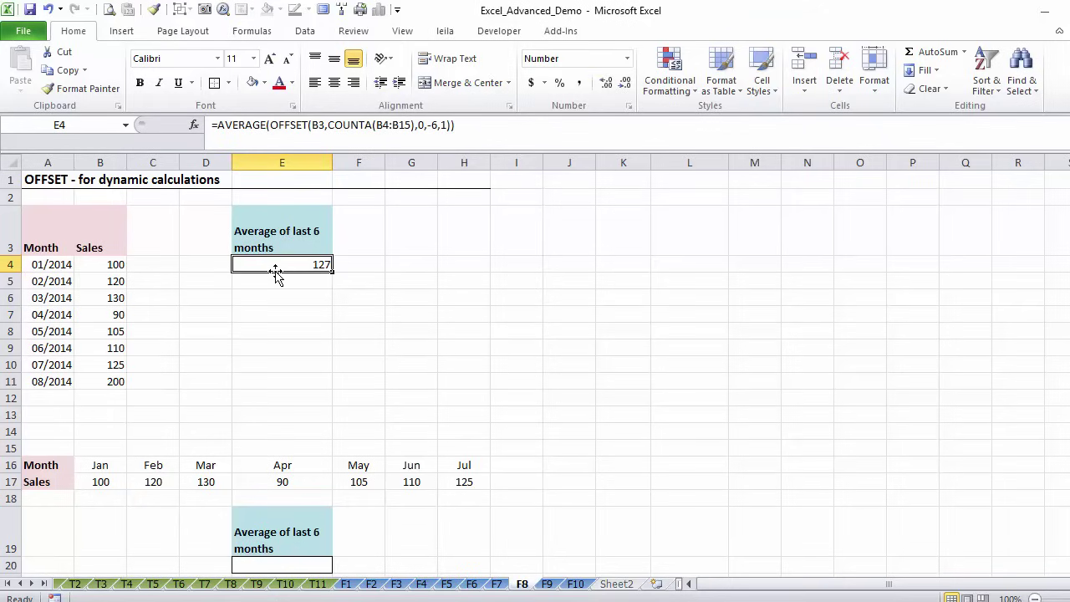
{"action": "left_click", "coordinate": [253, 31]}
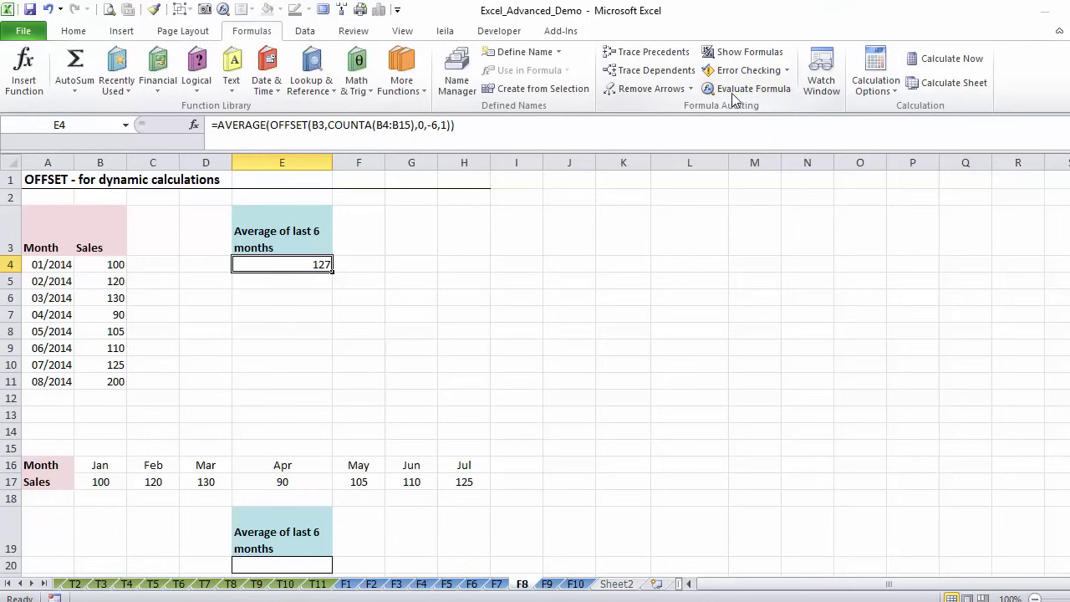
{"action": "left_click", "coordinate": [734, 89]}
{"action": "left_click_drag", "start_coordinate": [631, 198], "coordinate": [434, 213]}
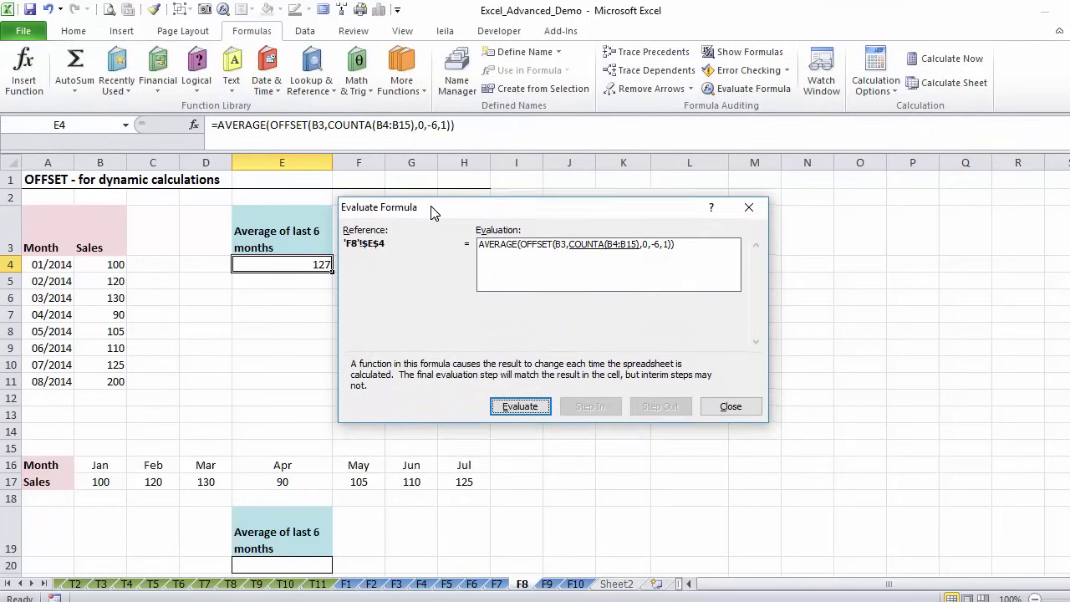
{"action": "left_click", "coordinate": [520, 410]}
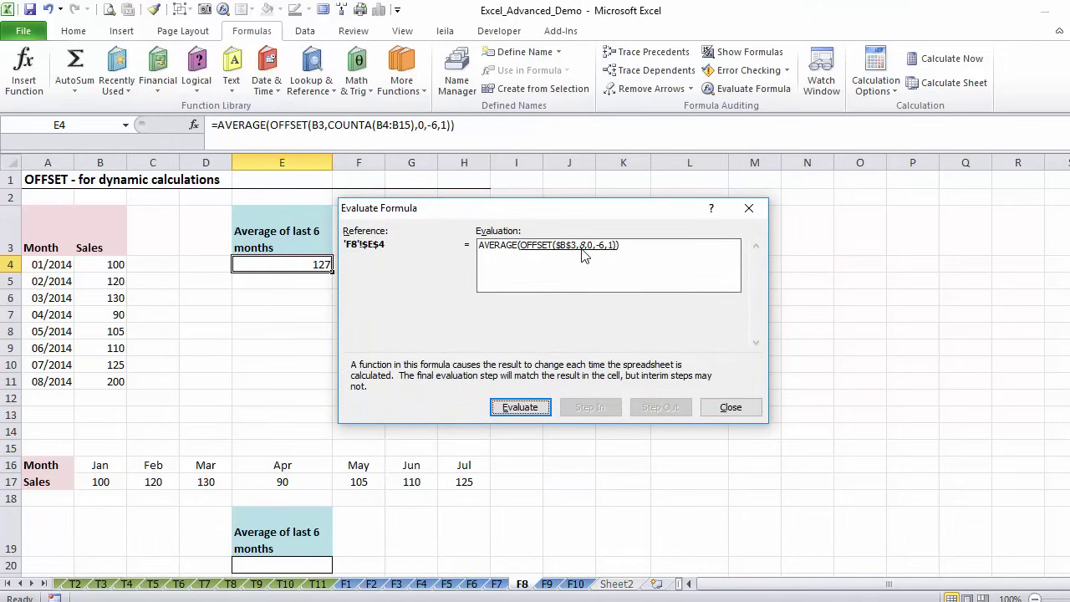
{"action": "left_click", "coordinate": [526, 408]}
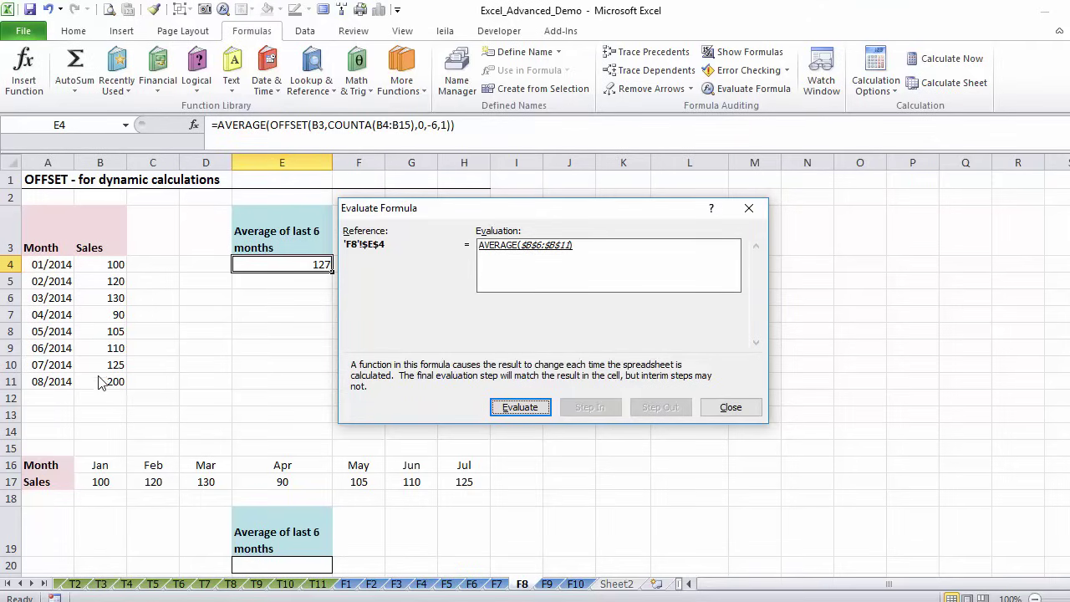
{"action": "left_click", "coordinate": [719, 410]}
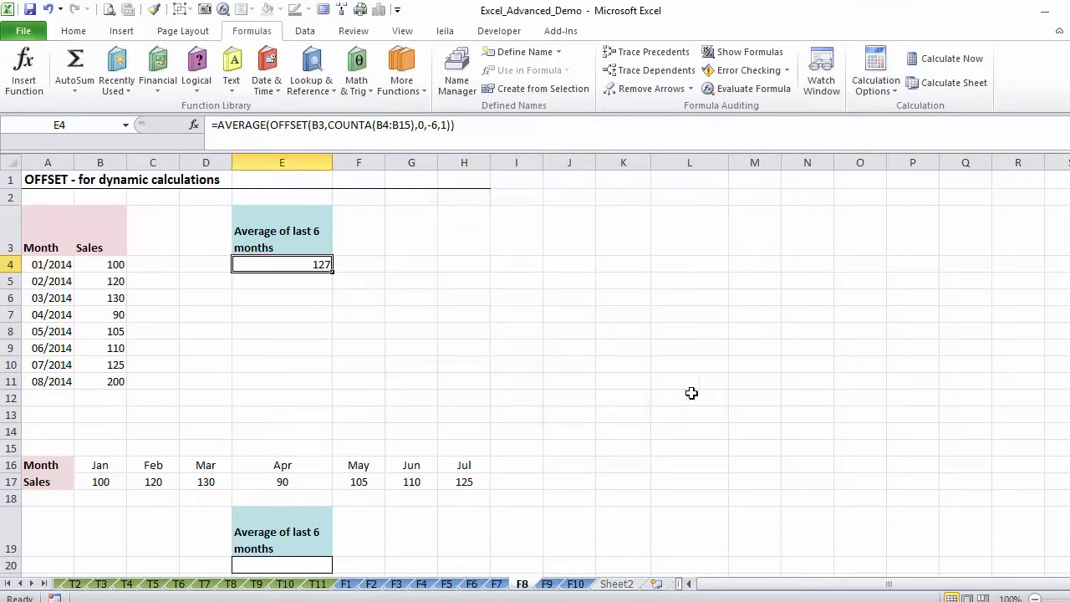
{"action": "left_click", "coordinate": [293, 314]}
Enter =AVERAGE(OFFSET(B4,COUNT(B4:B14)-6,0,6,1)) in E7, giving 126.6666667
{"action": "type", "text": "="}
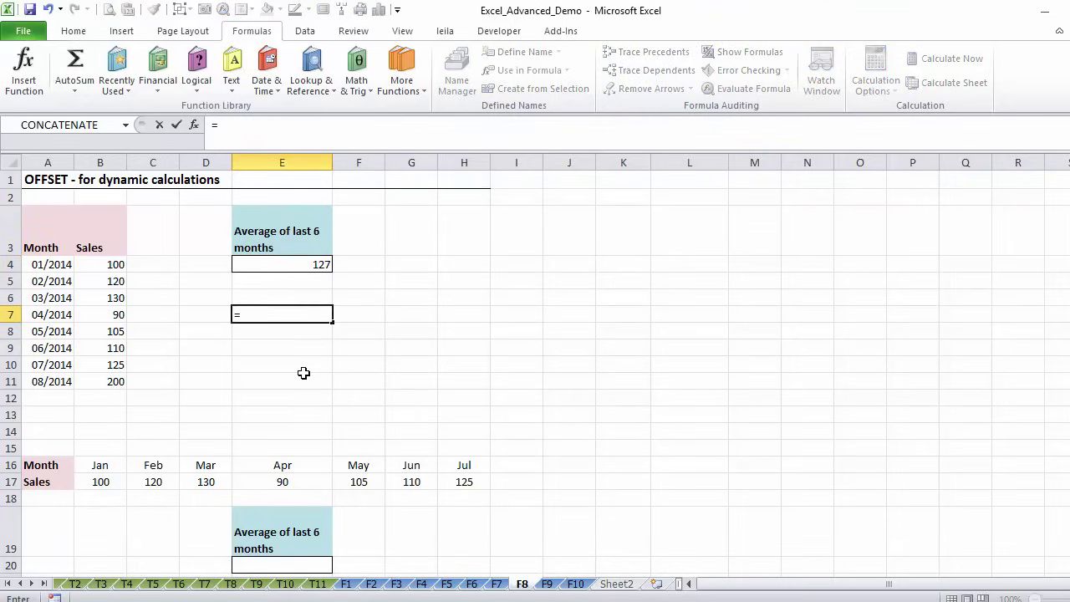
{"action": "type", "text": "average"}
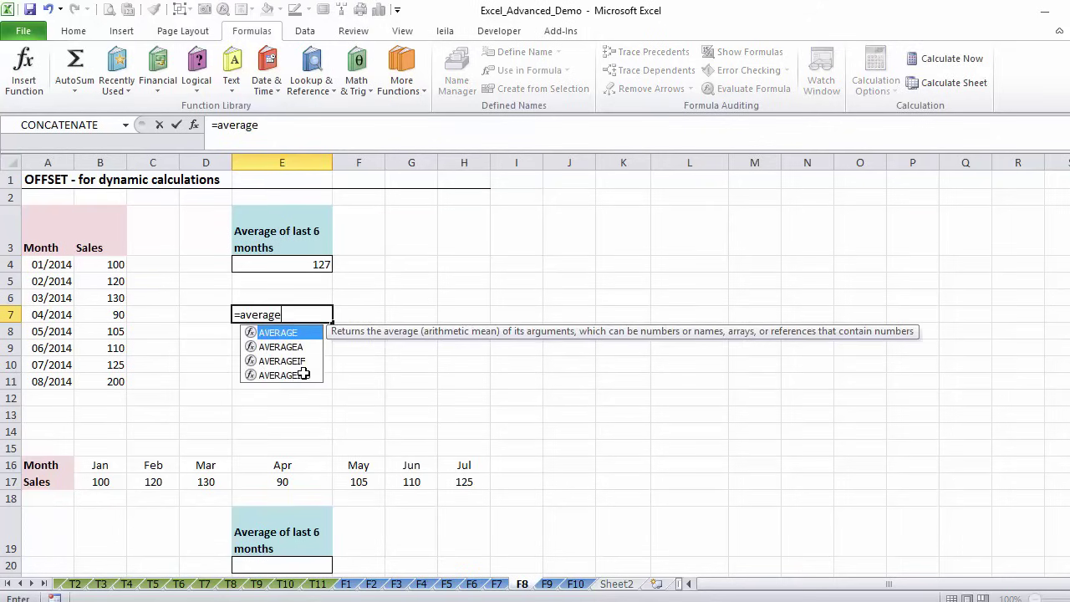
{"action": "type", "text": "(offse"}
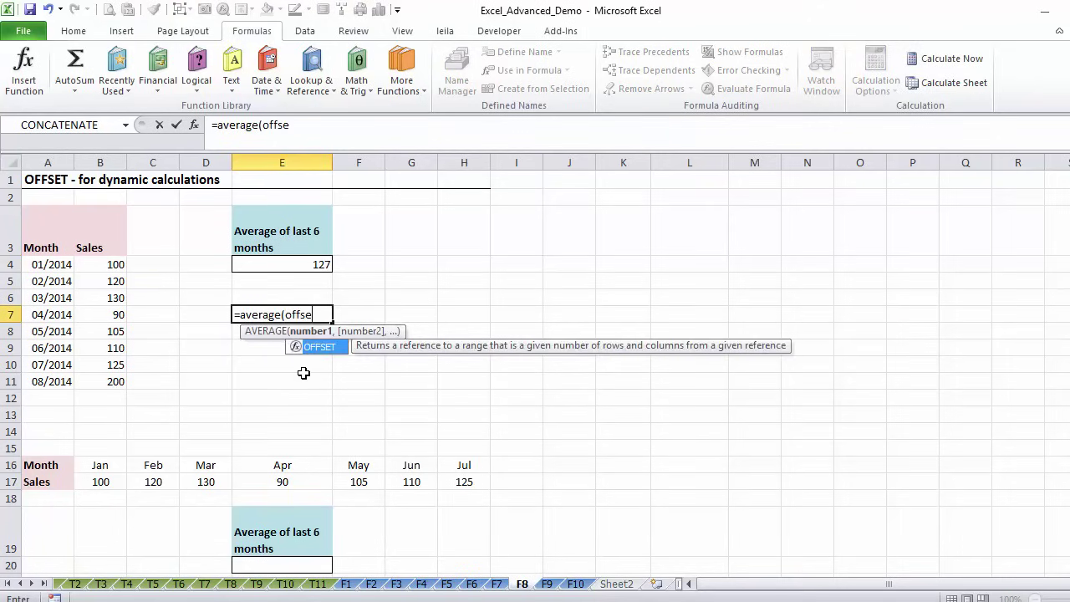
{"action": "type", "text": "t("}
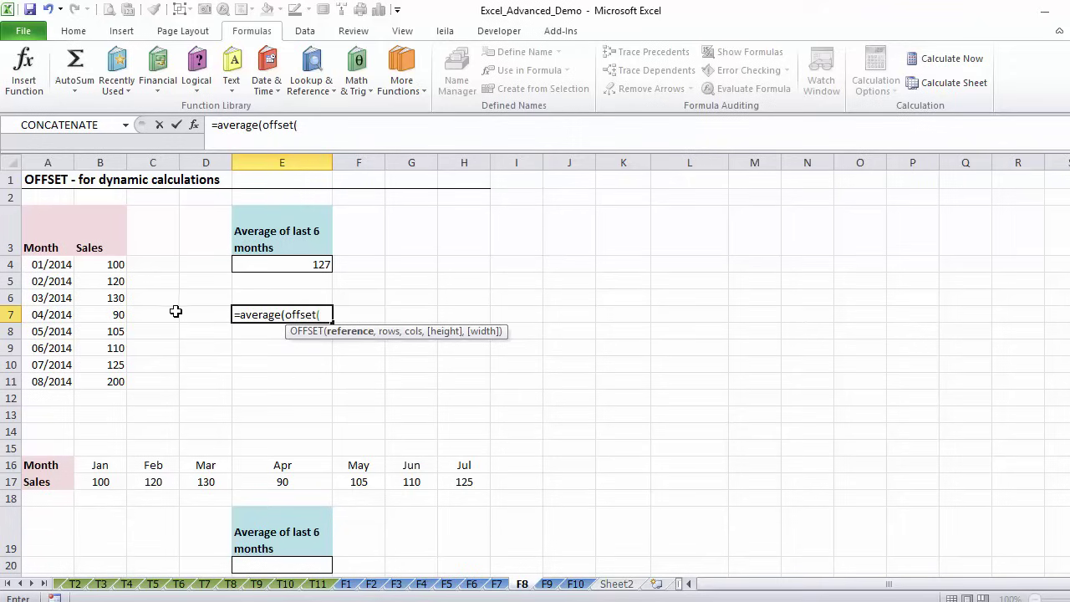
{"action": "left_click", "coordinate": [102, 263]}
{"action": "type", "text": ","}
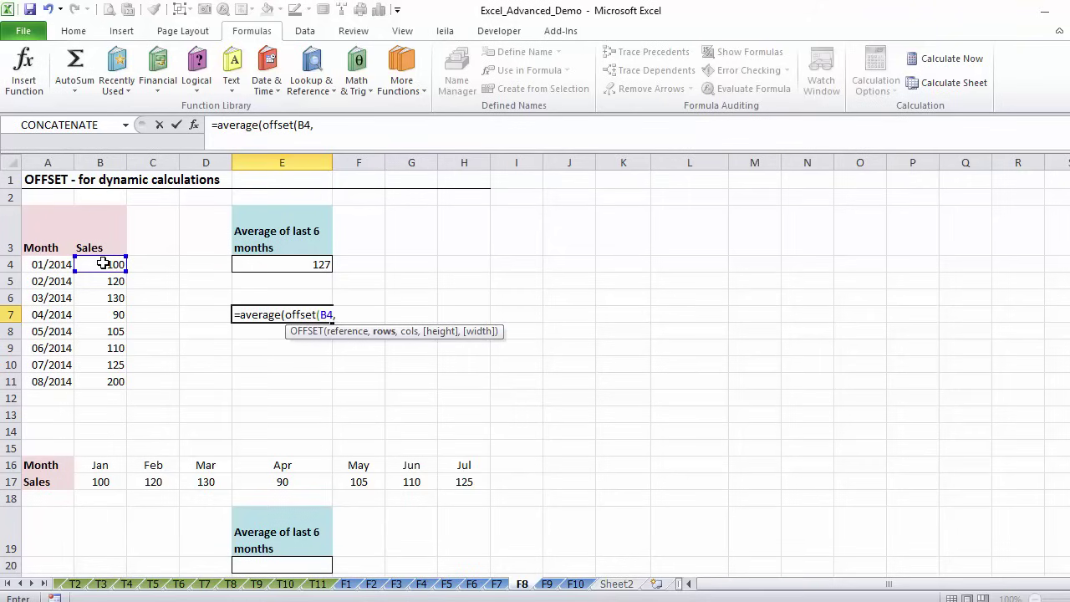
{"action": "type", "text": "counta"}
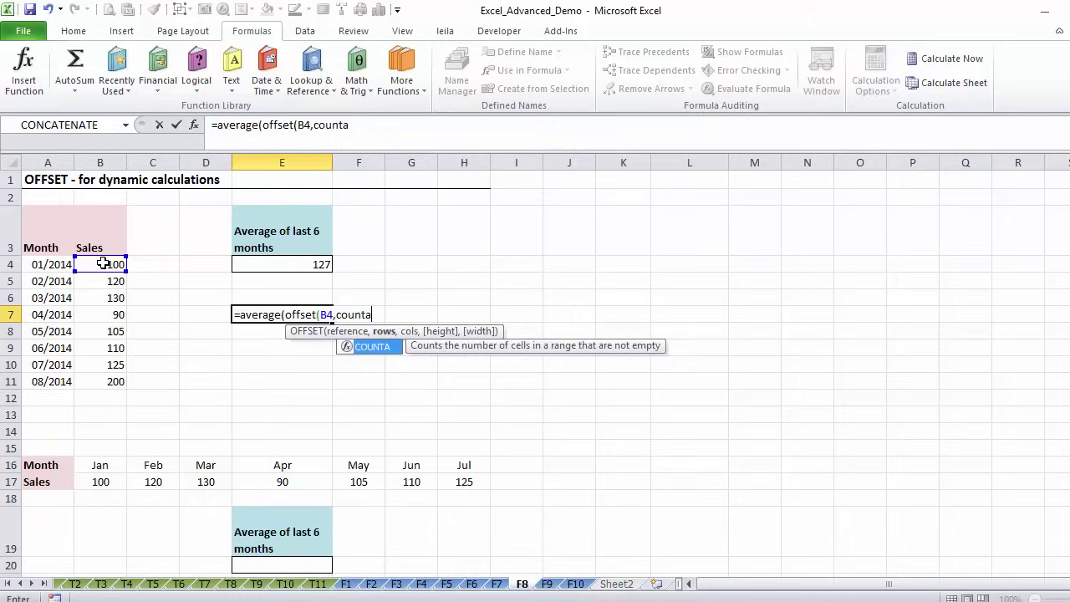
{"action": "key", "text": "BackSpace"}
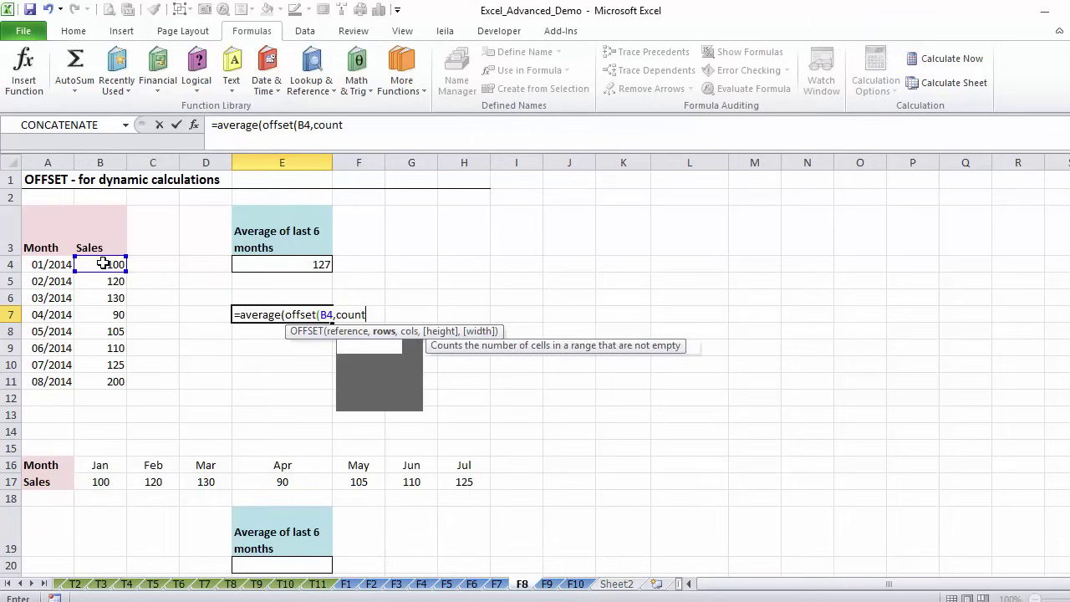
{"action": "type", "text": "("}
{"action": "left_click_drag", "start_coordinate": [101, 264], "coordinate": [98, 435]}
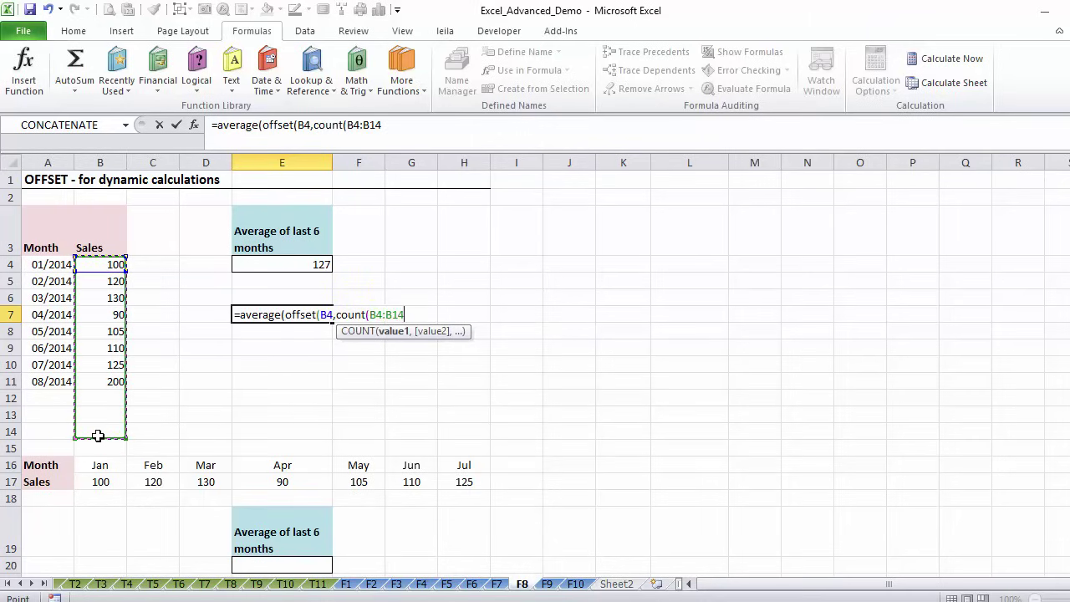
{"action": "type", "text": ")"}
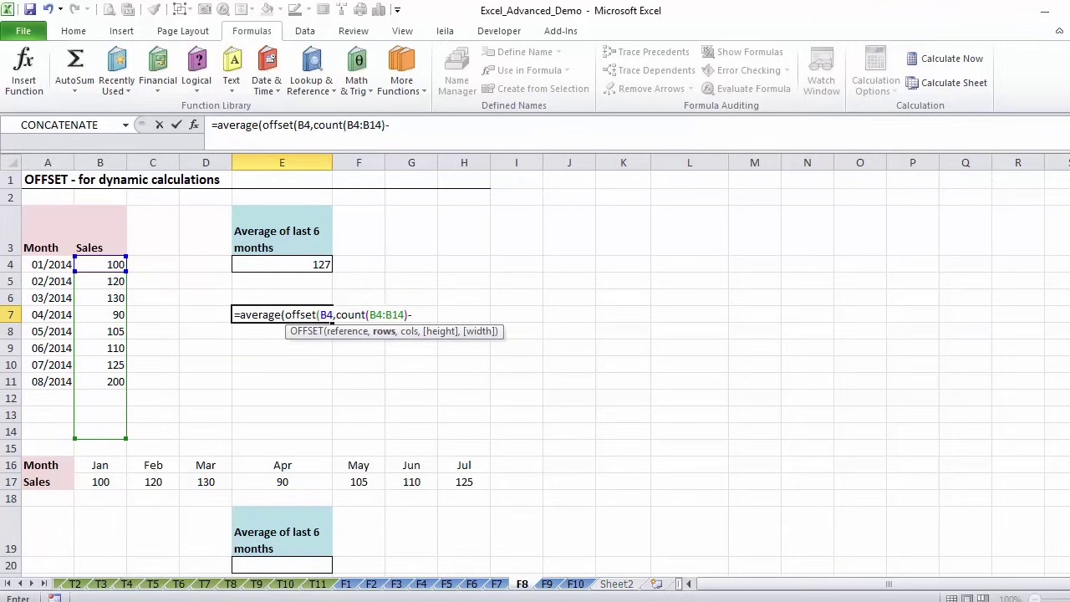
{"action": "type", "text": "-6,"}
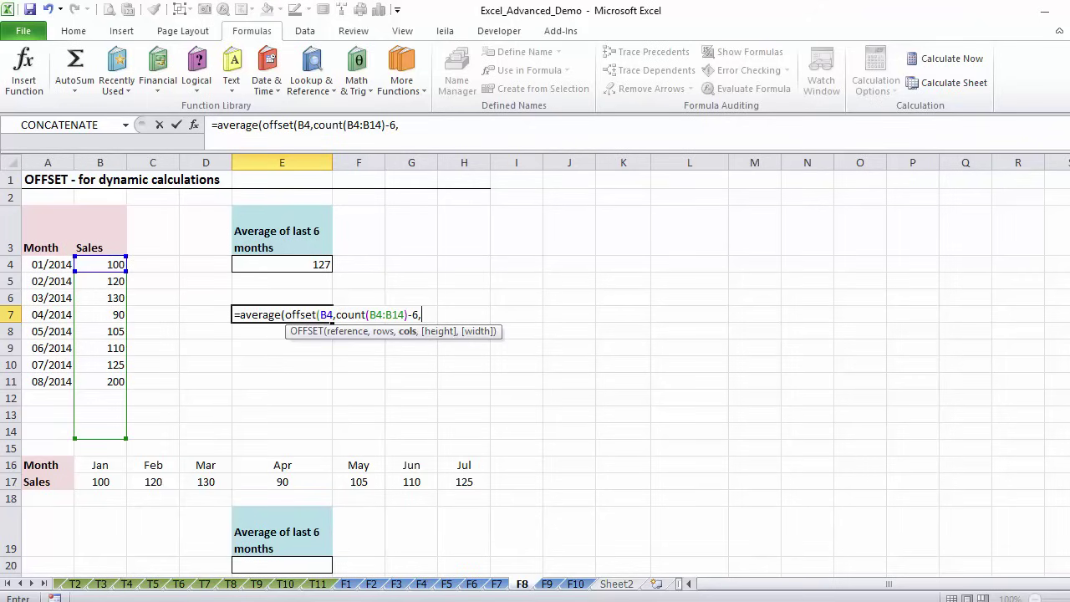
{"action": "left_click", "coordinate": [406, 127]}
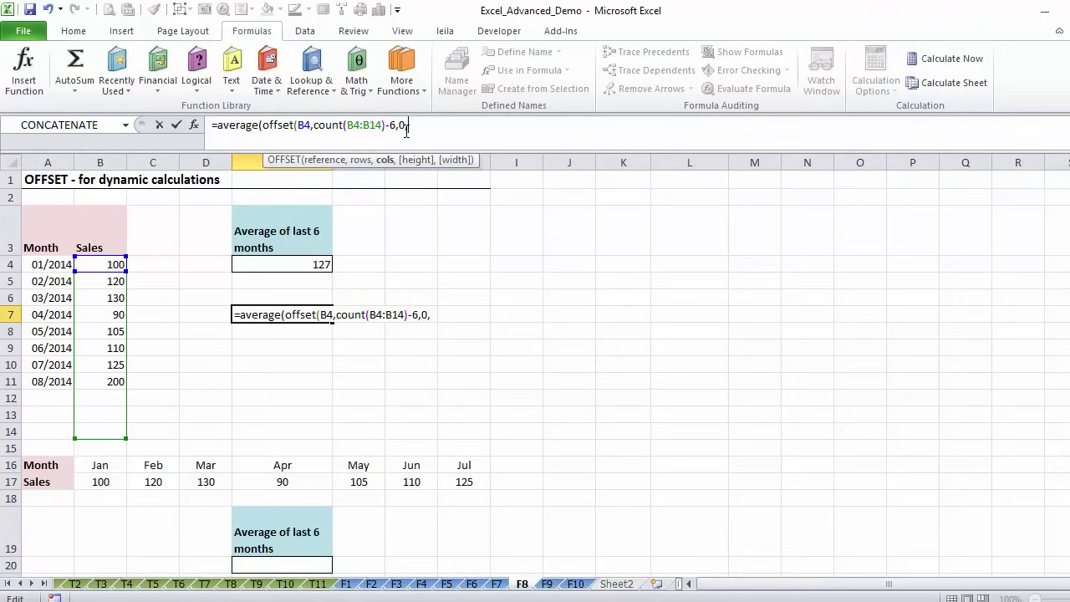
{"action": "key", "text": "End"}
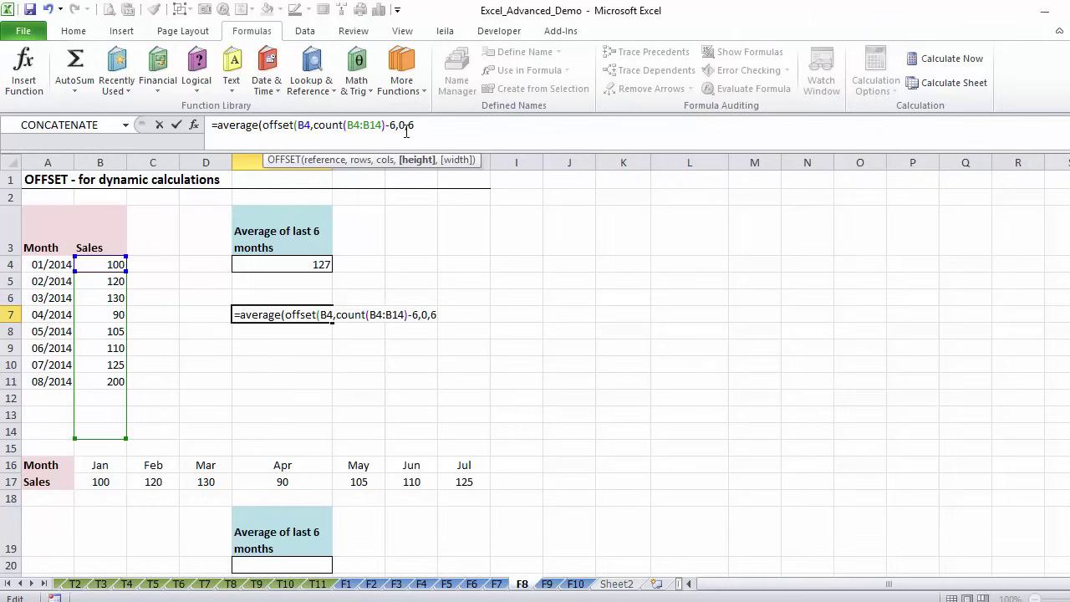
{"action": "type", "text": "6,1"}
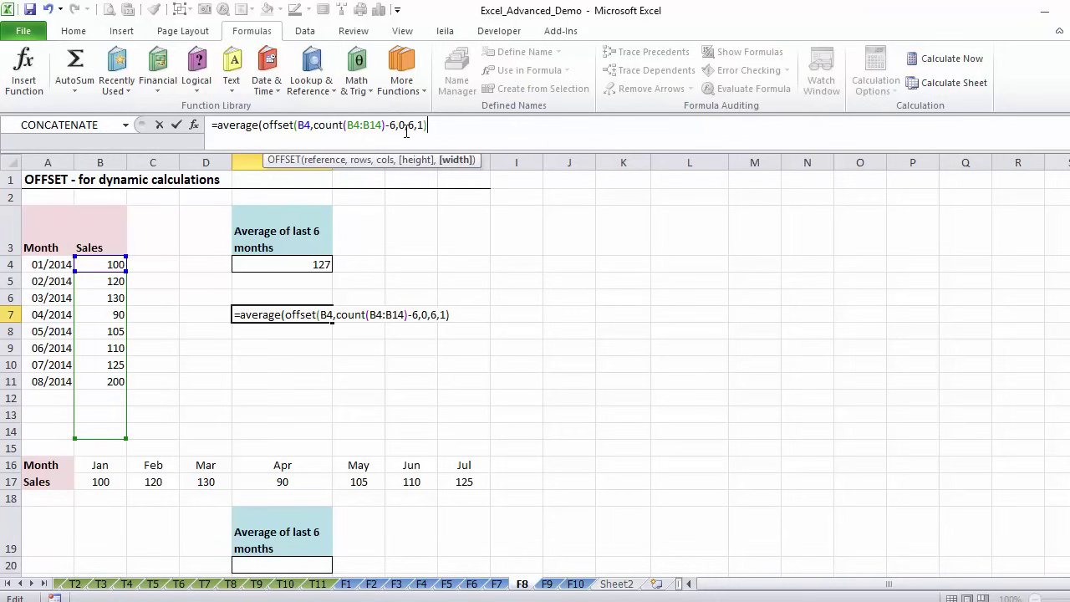
{"action": "type", "text": ")"}
{"action": "key", "text": "ctrl+Return"}
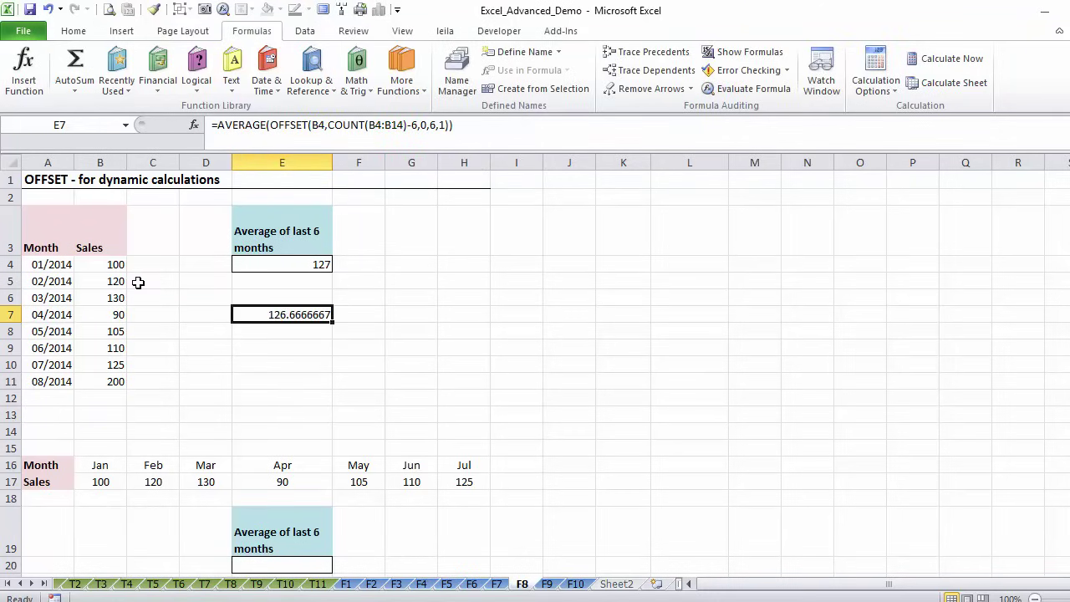
Compare the last six sales with E7 and E4, then select the empty E20 cell
{"action": "left_click_drag", "start_coordinate": [106, 298], "coordinate": [103, 383]}
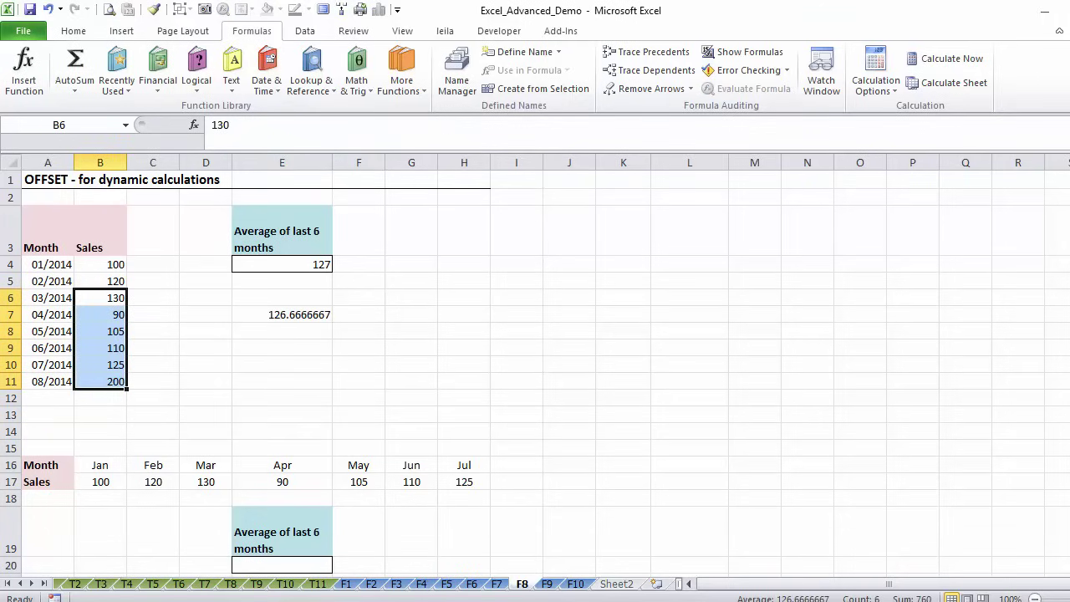
{"action": "left_click", "coordinate": [285, 315]}
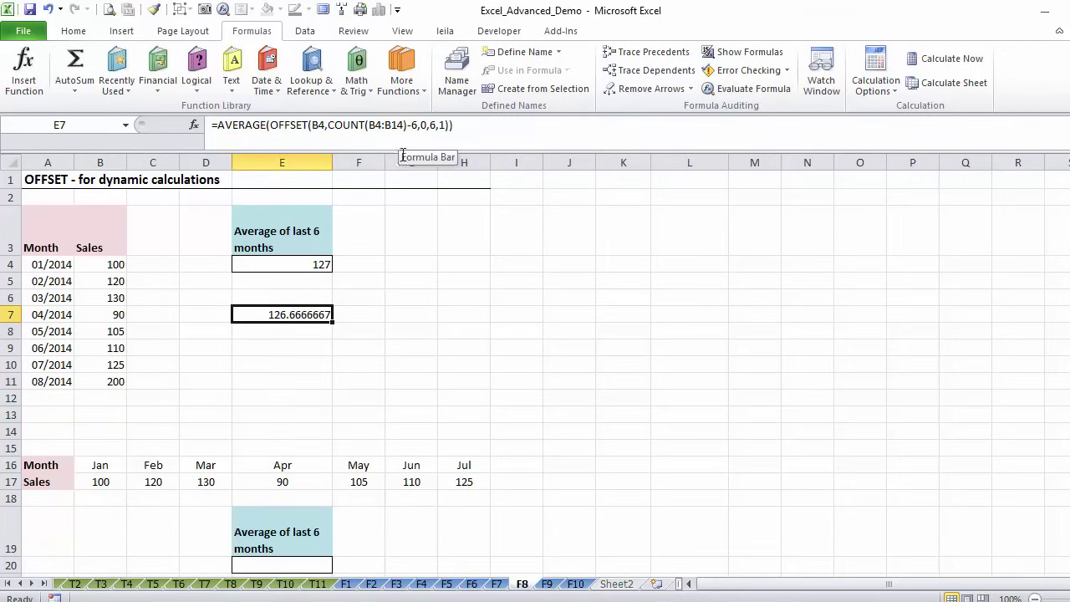
{"action": "left_click", "coordinate": [303, 263]}
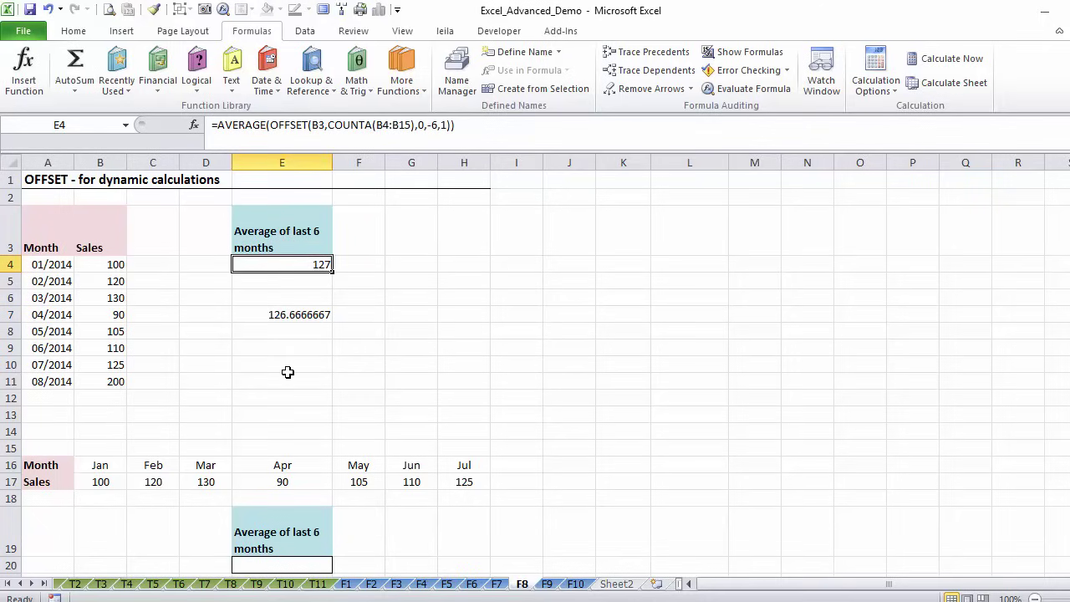
{"action": "key", "text": "Down"}
{"action": "key", "text": "Down"}
{"action": "key", "text": "Down"}
{"action": "key", "text": "Down"}
{"action": "key", "text": "Down"}
{"action": "key", "text": "Down"}
{"action": "key", "text": "Down"}
{"action": "key", "text": "Down"}
{"action": "key", "text": "Down"}
{"action": "key", "text": "Down"}
{"action": "key", "text": "Down"}
{"action": "key", "text": "Down"}
{"action": "key", "text": "Down"}
{"action": "key", "text": "Down"}
{"action": "key", "text": "Down"}
{"action": "key", "text": "Down"}
{"action": "key", "text": "Down"}
{"action": "key", "text": "Down"}
{"action": "key", "text": "Down"}
{"action": "key", "text": "Down"}
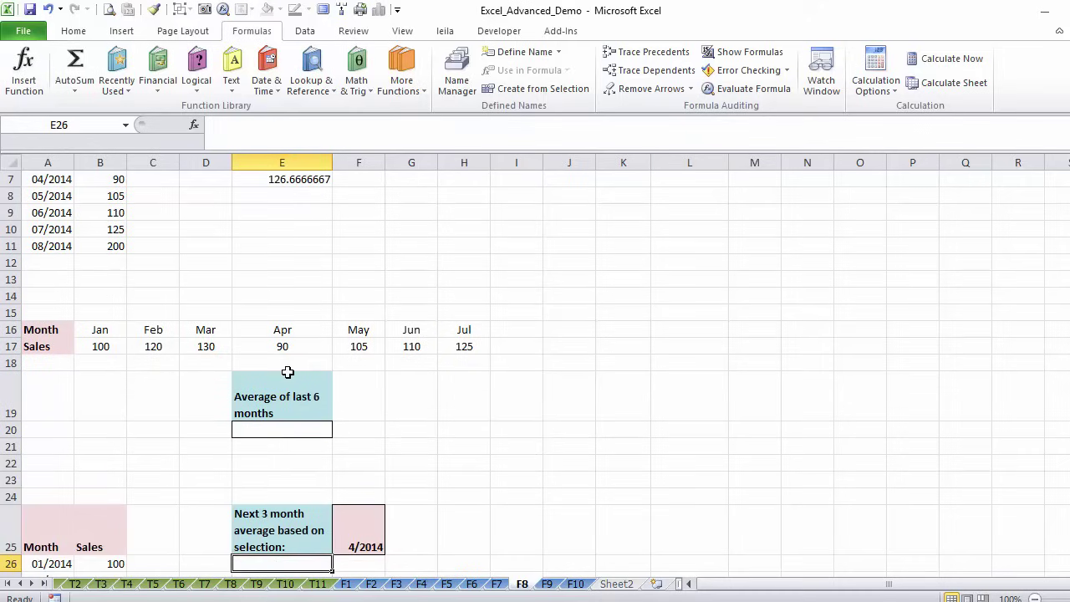
{"action": "key", "text": "Down"}
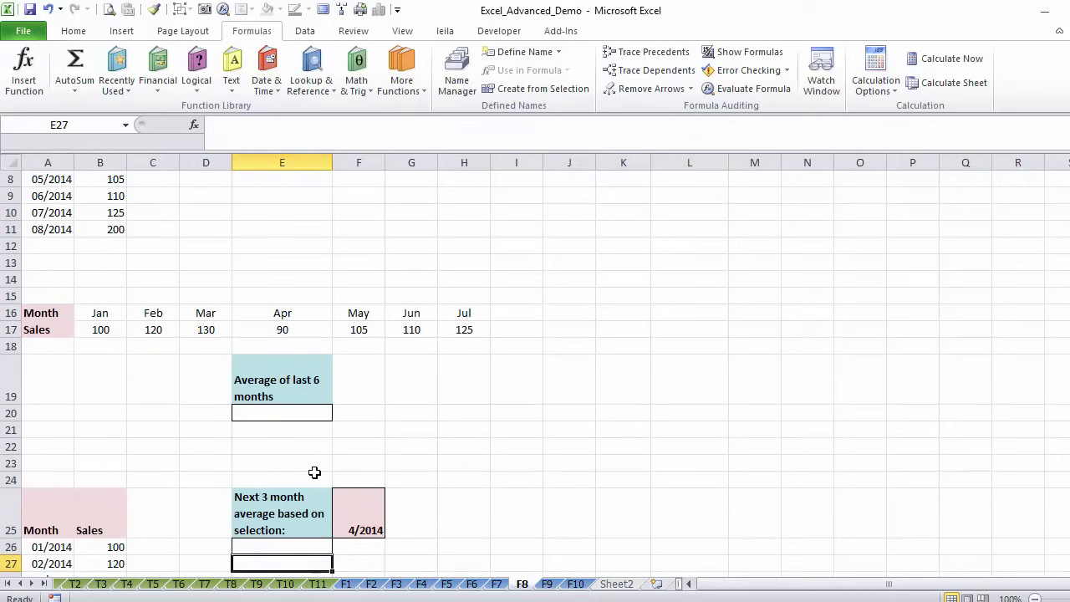
{"action": "left_click", "coordinate": [301, 409]}
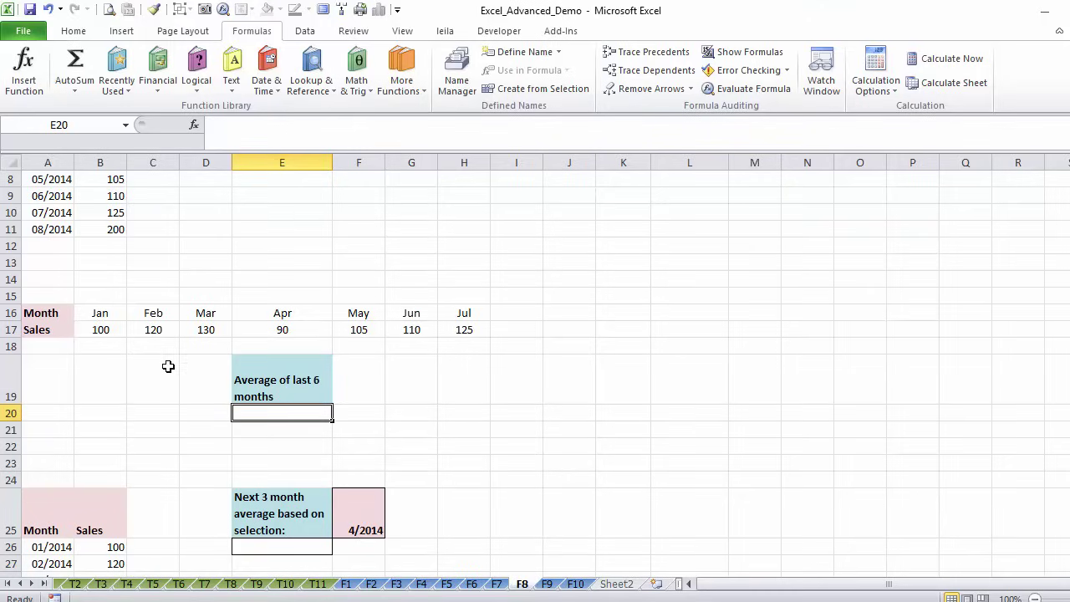
Enter =AVERAGE(OFFSET(A17,0,COUNT(B17:O17),1,-6)) in E20 to get 113
{"action": "type", "text": "="}
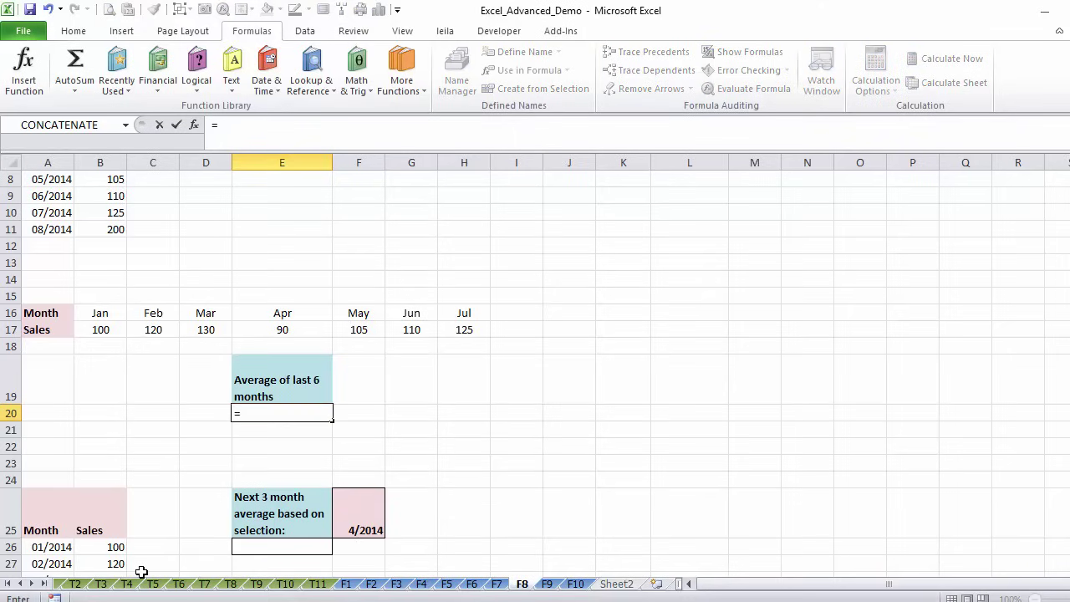
{"action": "type", "text": "average"}
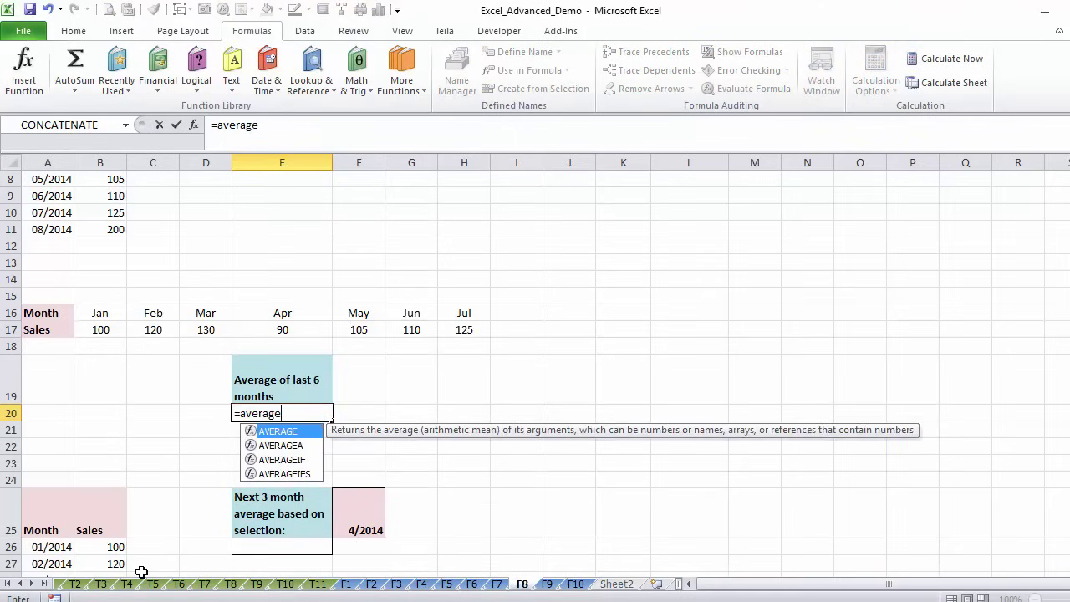
{"action": "type", "text": "(offset("}
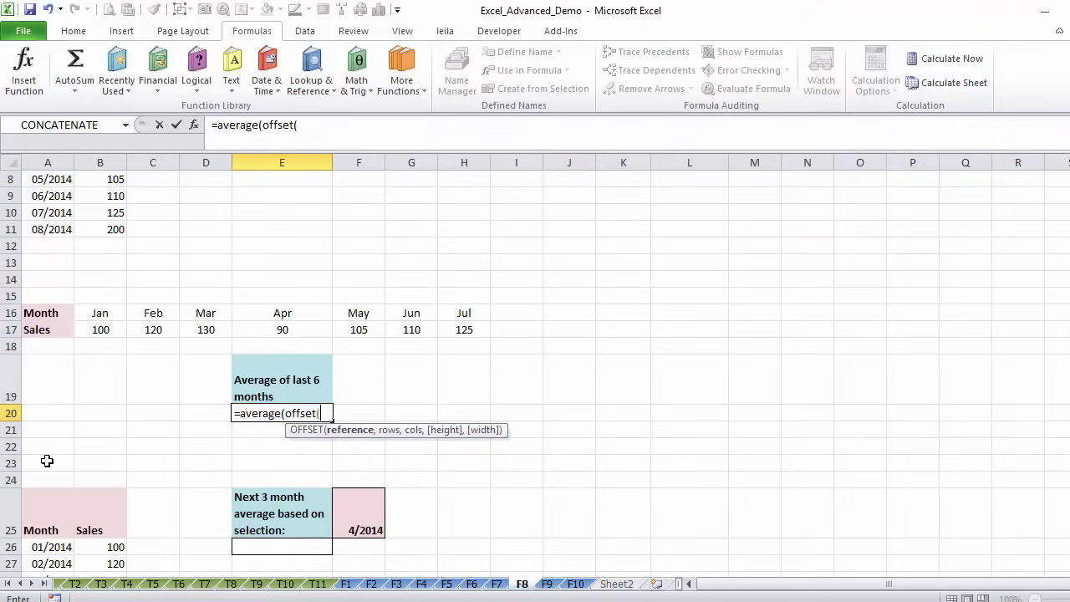
{"action": "left_click", "coordinate": [44, 332]}
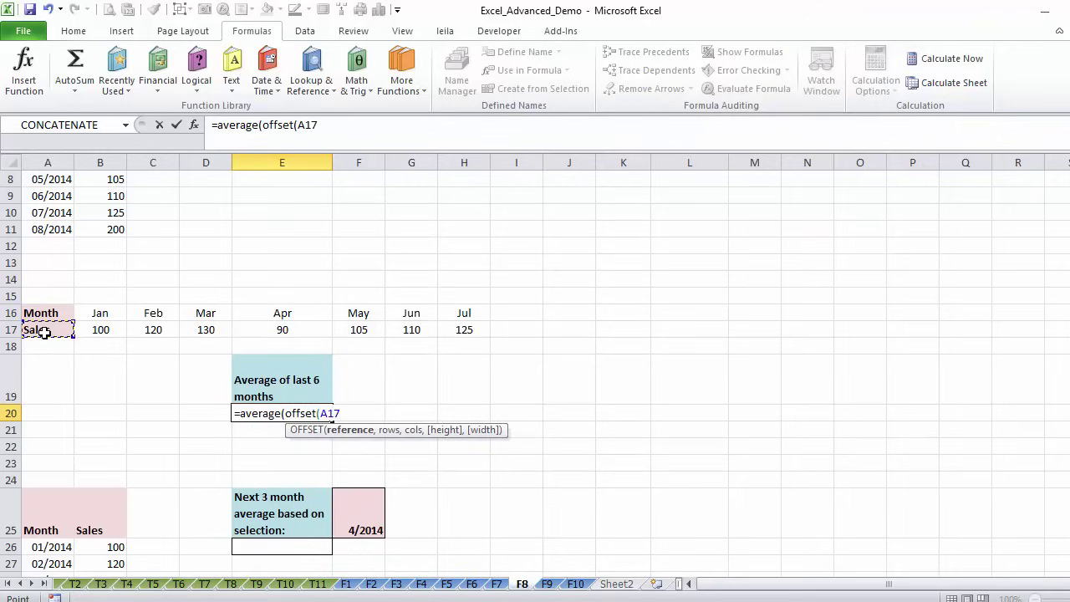
{"action": "type", "text": ","}
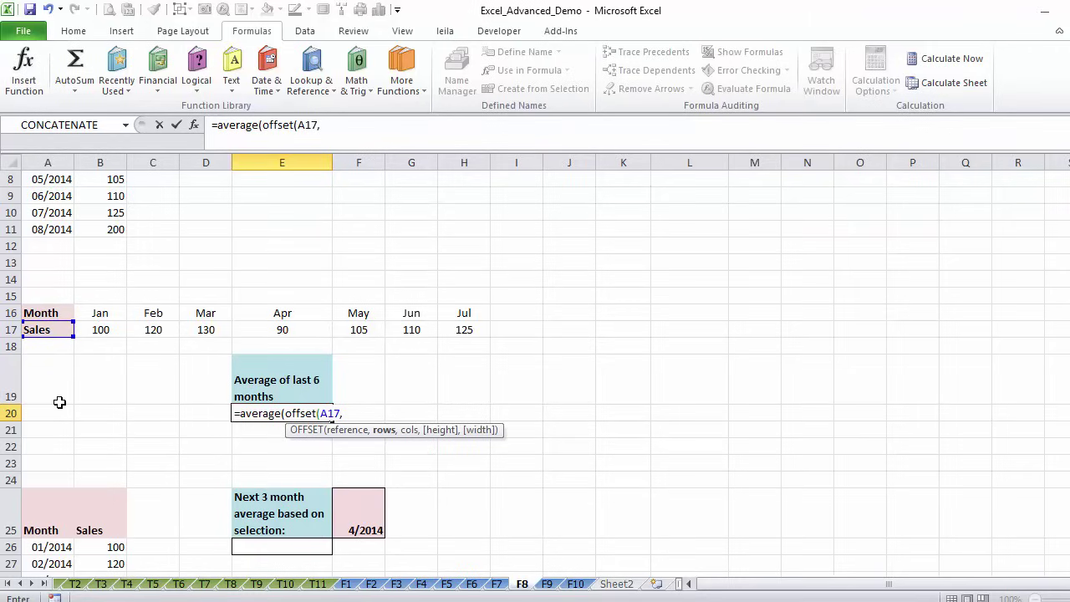
{"action": "left_click", "coordinate": [337, 132]}
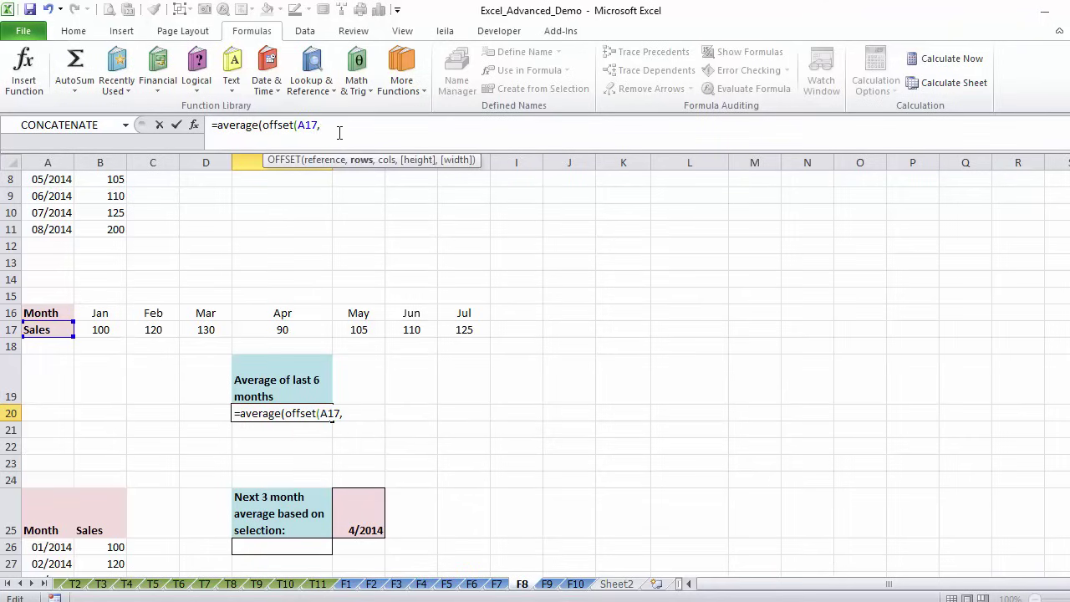
{"action": "type", "text": "0,c"}
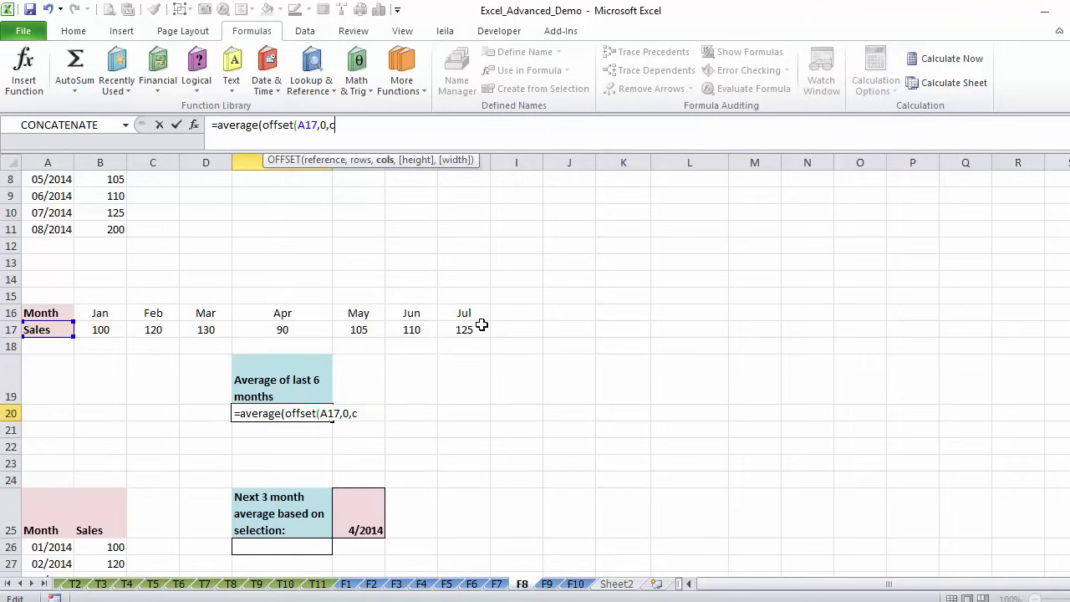
{"action": "type", "text": "ount"}
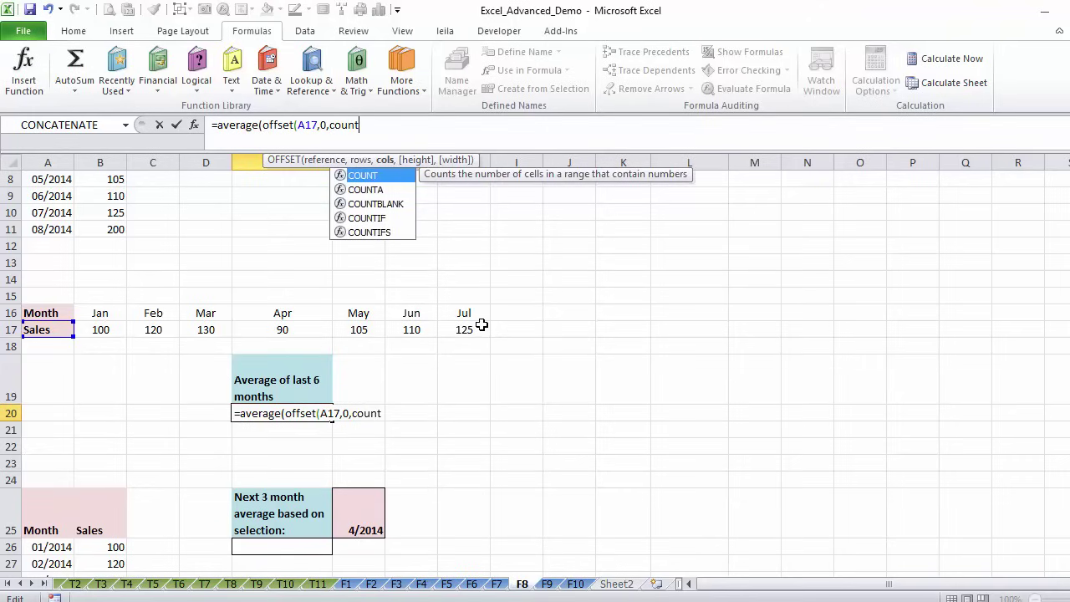
{"action": "type", "text": "("}
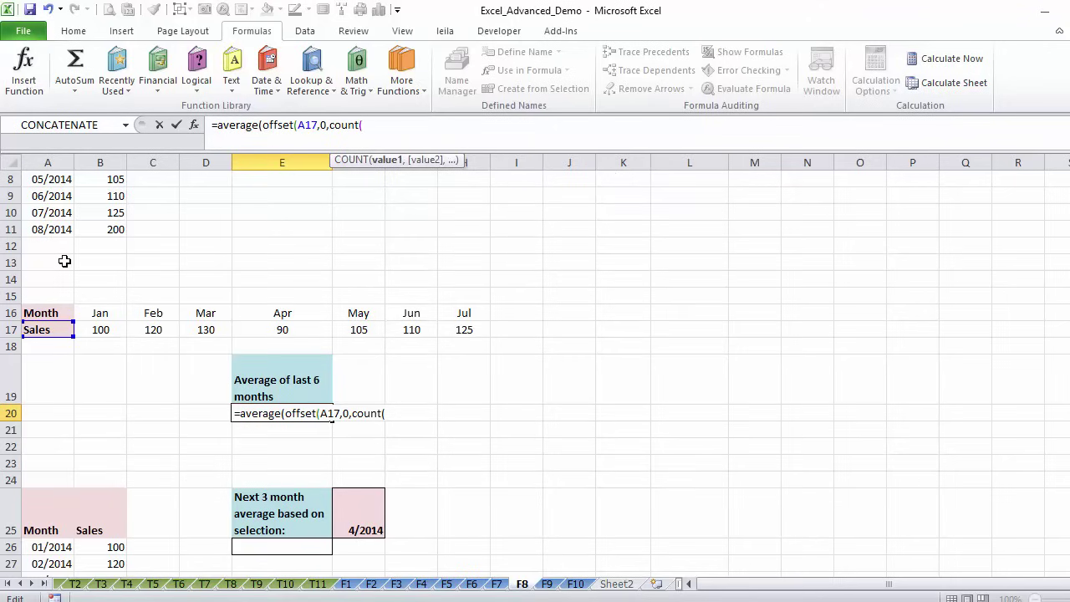
{"action": "left_click_drag", "start_coordinate": [88, 333], "coordinate": [869, 334]}
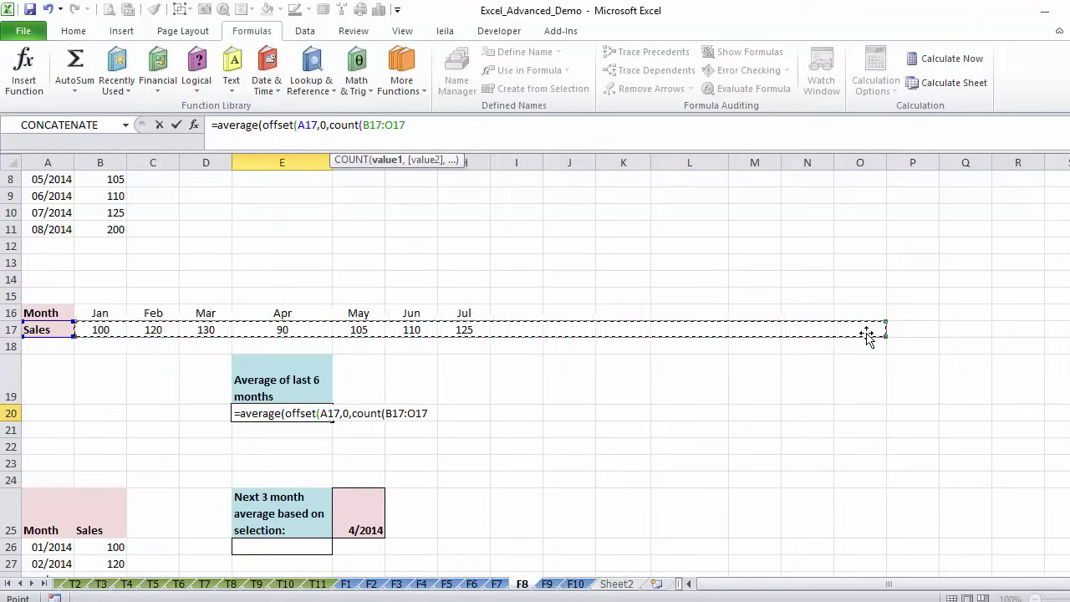
{"action": "type", "text": ")"}
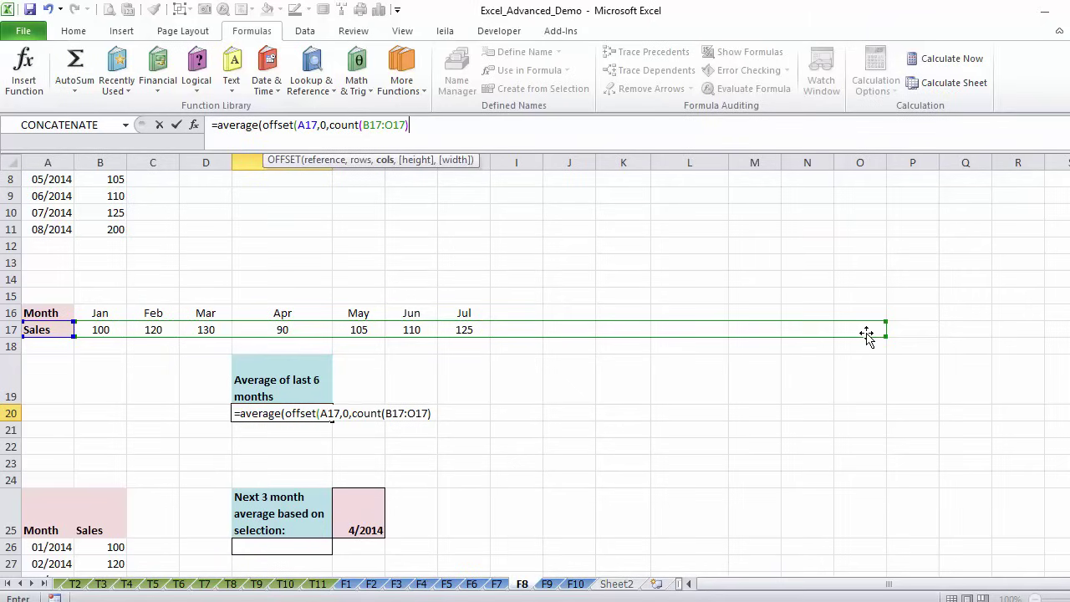
{"action": "type", "text": ","}
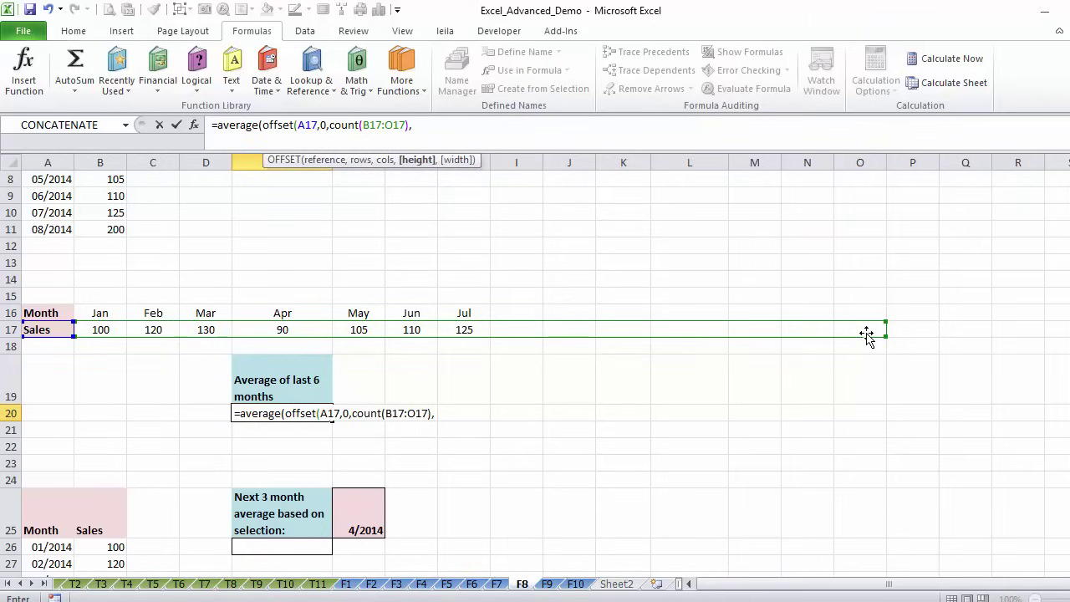
{"action": "type", "text": "1,-6"}
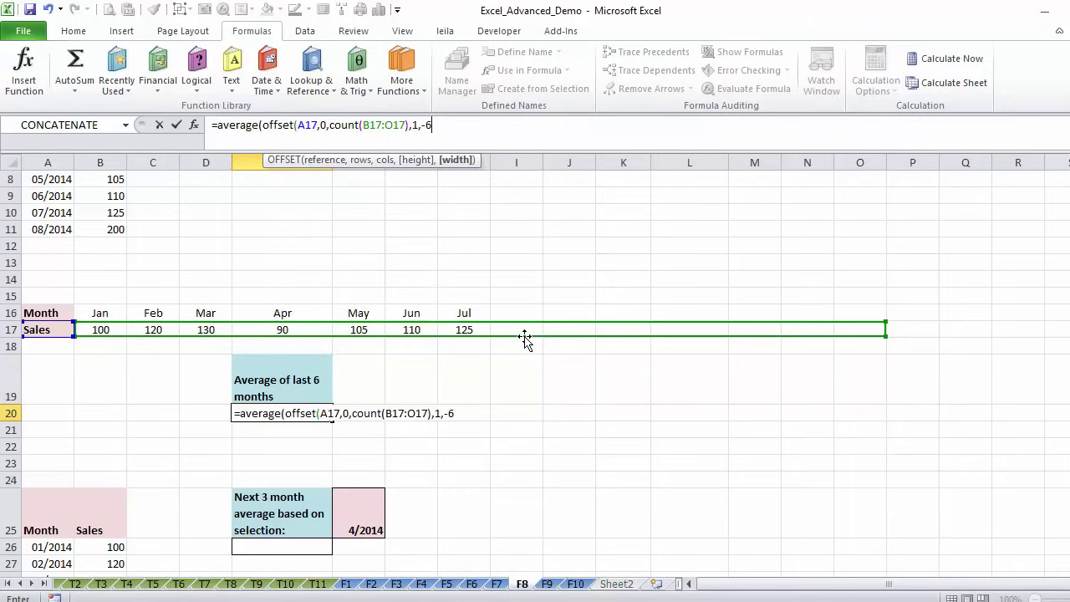
{"action": "type", "text": "))"}
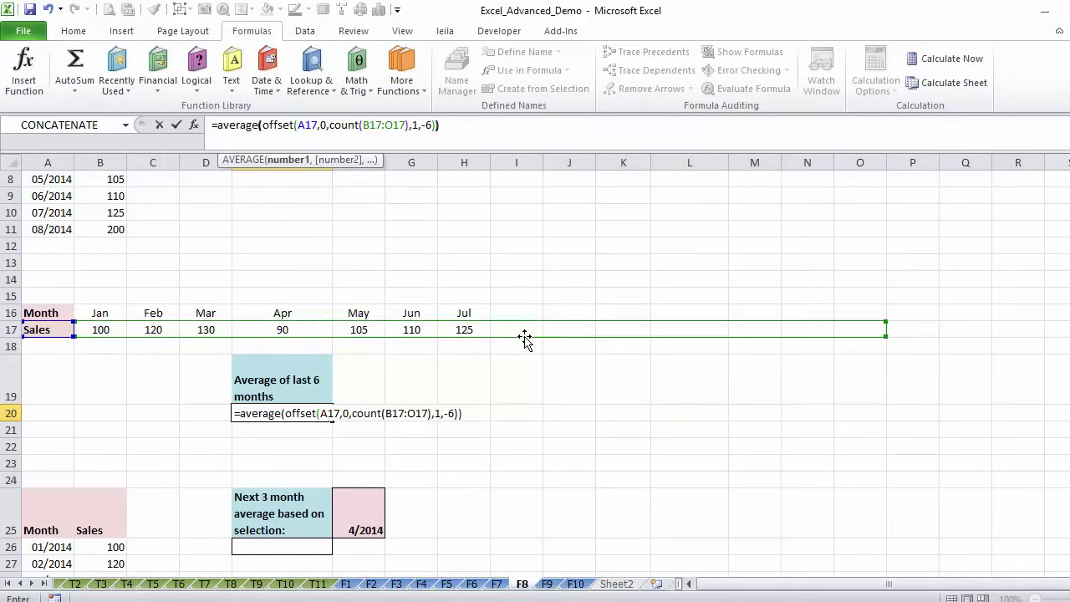
{"action": "key", "text": "Return"}
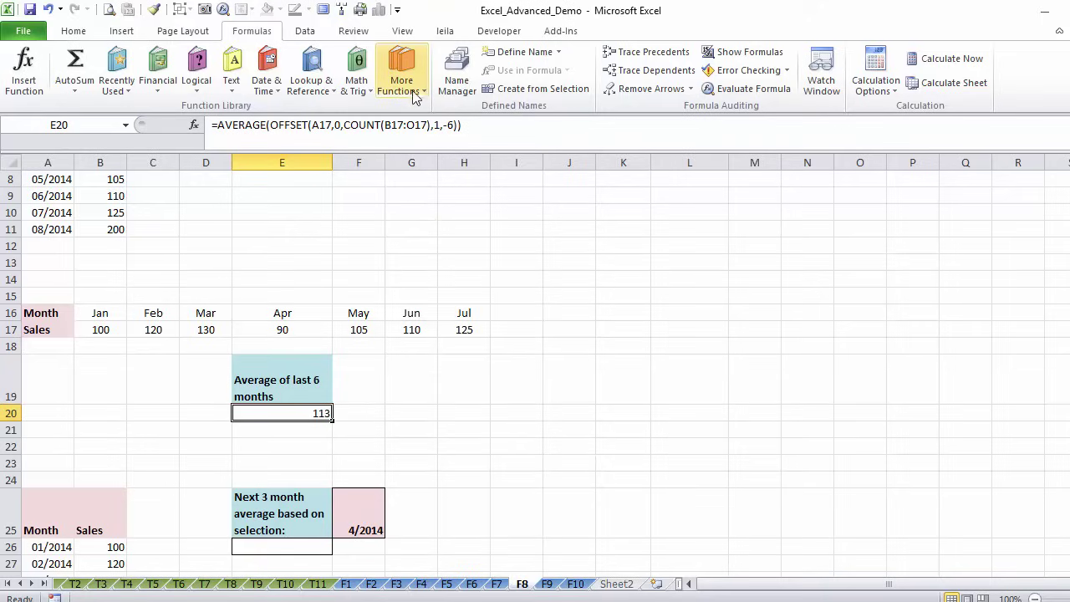
Add month Aug with sales of 200 after Jul in I16:I17
{"action": "left_click_drag", "start_coordinate": [474, 332], "coordinate": [167, 332]}
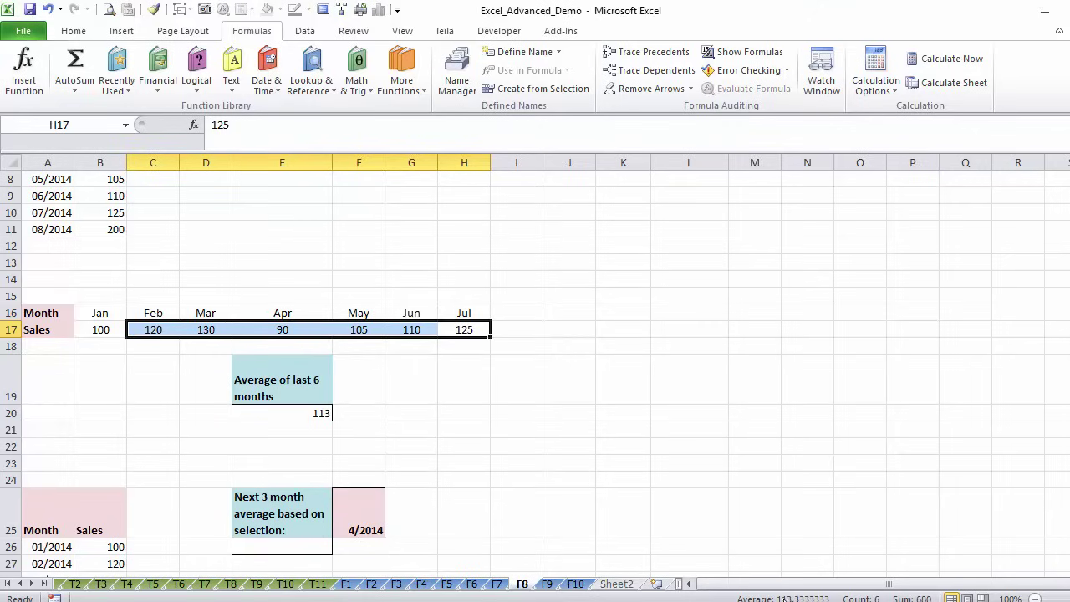
{"action": "left_click", "coordinate": [521, 312]}
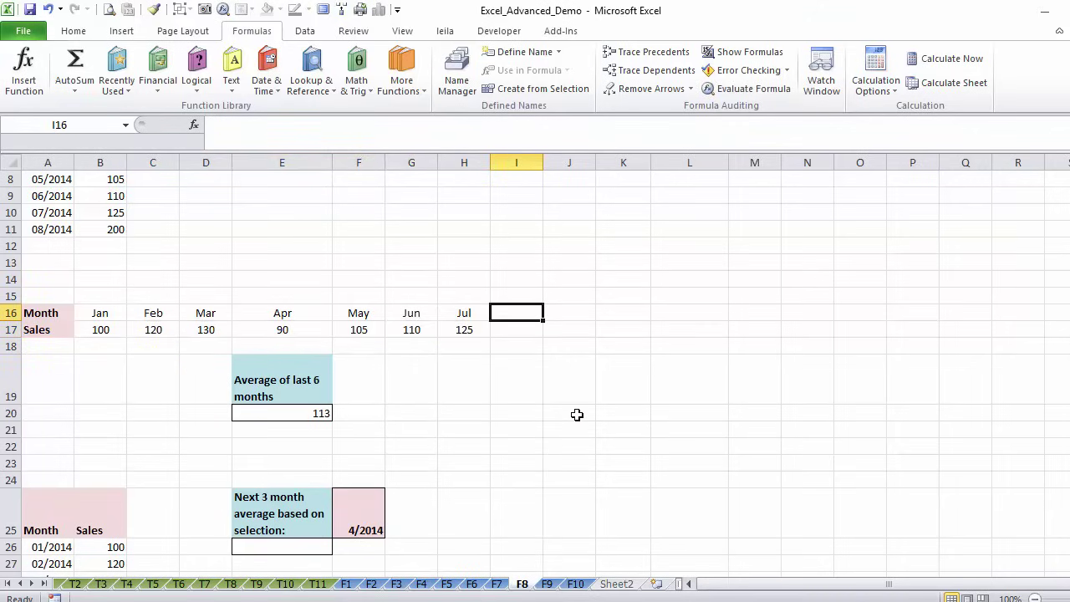
{"action": "type", "text": "Aug"}
{"action": "key", "text": "Return"}
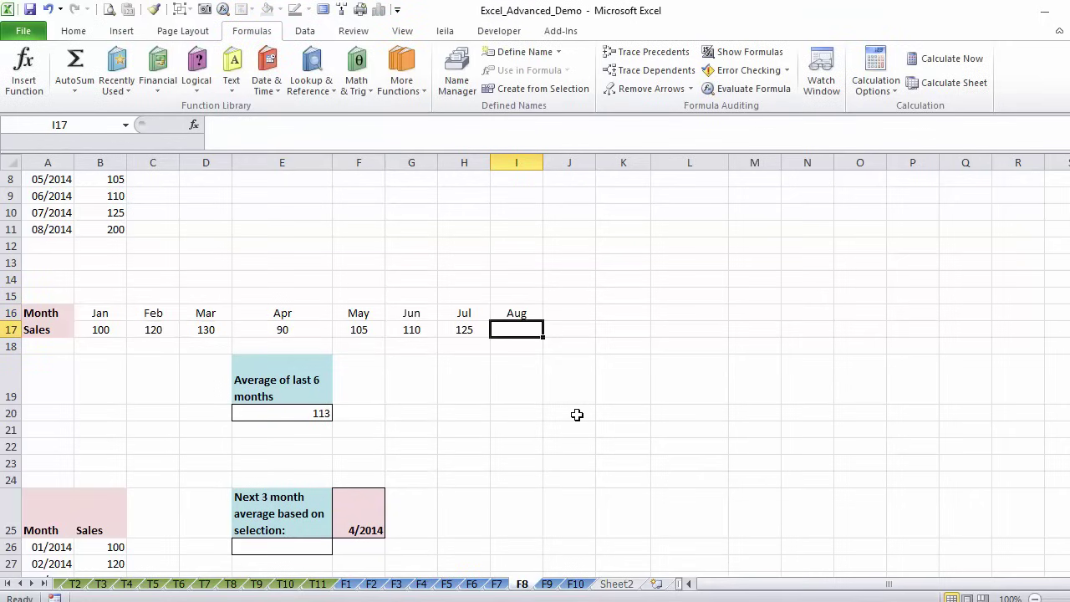
{"action": "type", "text": "200"}
{"action": "key", "text": "ctrl+Return"}
Verify E20 now averages the latest six sales values, showing 127
{"action": "left_click", "coordinate": [296, 413]}
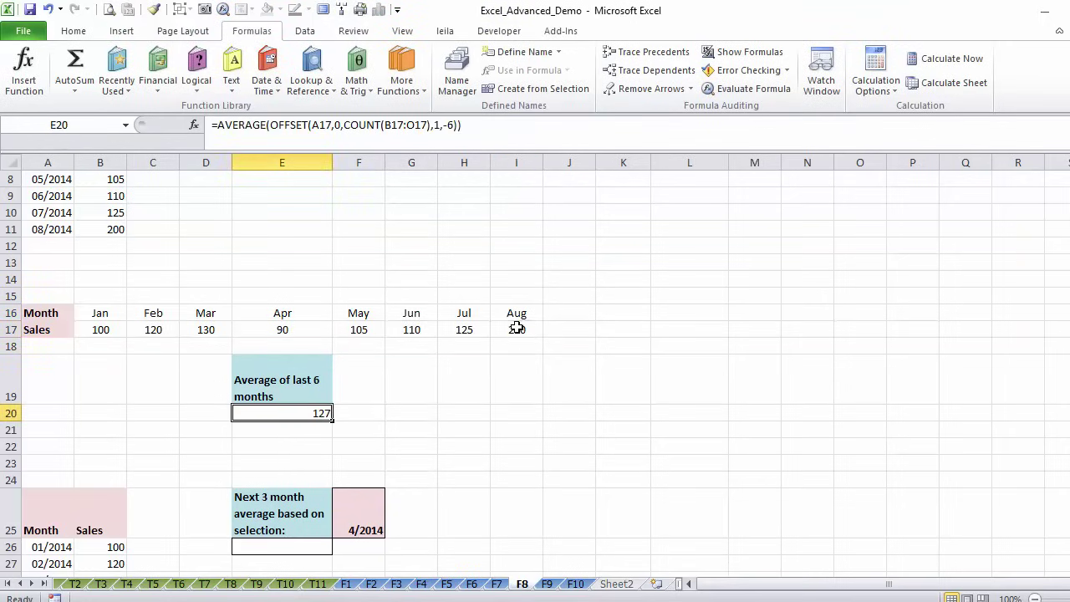
{"action": "left_click_drag", "start_coordinate": [517, 329], "coordinate": [222, 330]}
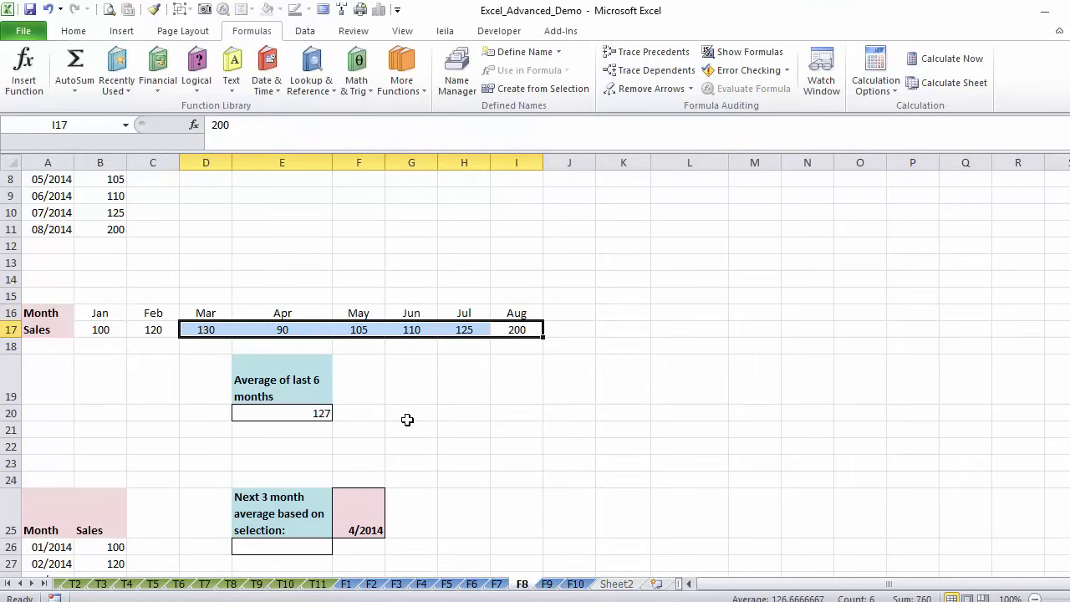
{"action": "left_click", "coordinate": [443, 388]}
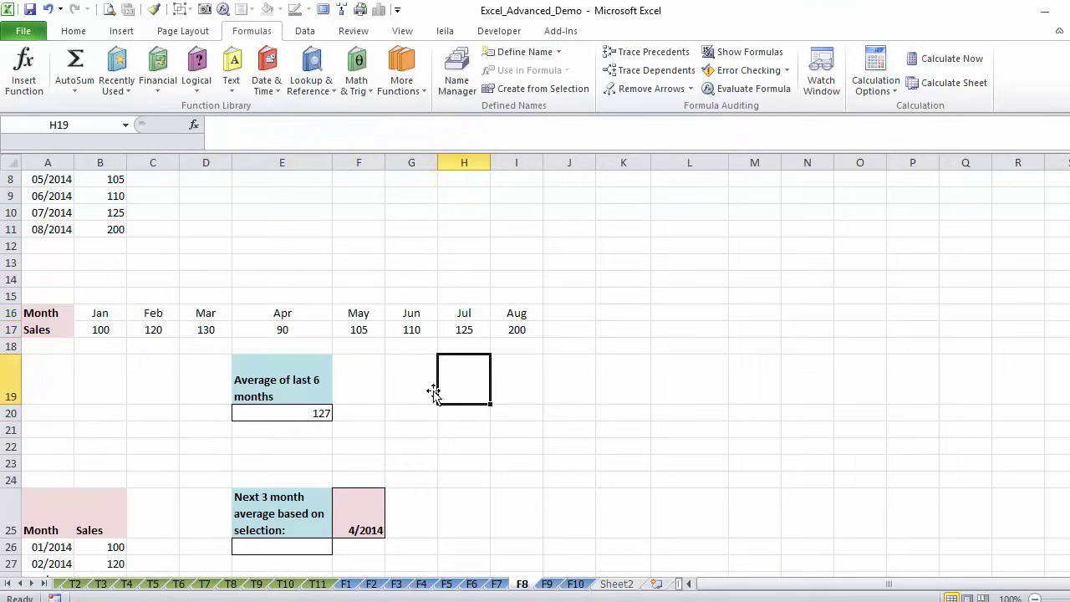
{"action": "left_click", "coordinate": [328, 412]}
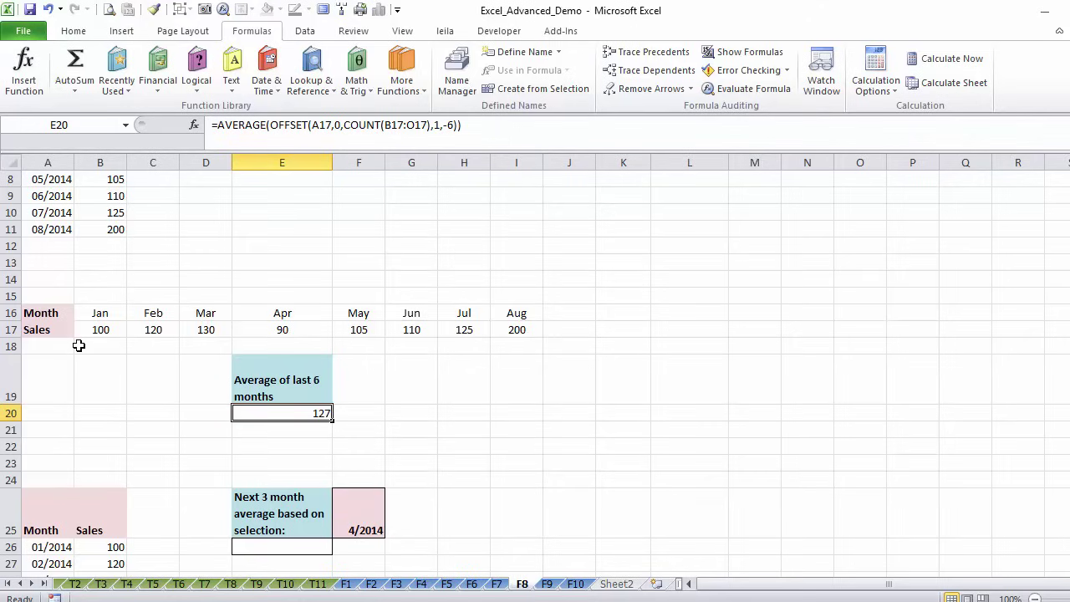
{"action": "key", "text": "Down"}
{"action": "key", "text": "Down"}
{"action": "key", "text": "Down"}
{"action": "key", "text": "Down"}
{"action": "key", "text": "Down"}
{"action": "key", "text": "Down"}
{"action": "key", "text": "Down"}
{"action": "key", "text": "Down"}
{"action": "key", "text": "Down"}
{"action": "key", "text": "Down"}
{"action": "key", "text": "Down"}
{"action": "key", "text": "Down"}
{"action": "key", "text": "Down"}
{"action": "key", "text": "Down"}
{"action": "key", "text": "Down"}
{"action": "key", "text": "Down"}
{"action": "key", "text": "Down"}
{"action": "key", "text": "Down"}
{"action": "key", "text": "Down"}
{"action": "key", "text": "Down"}
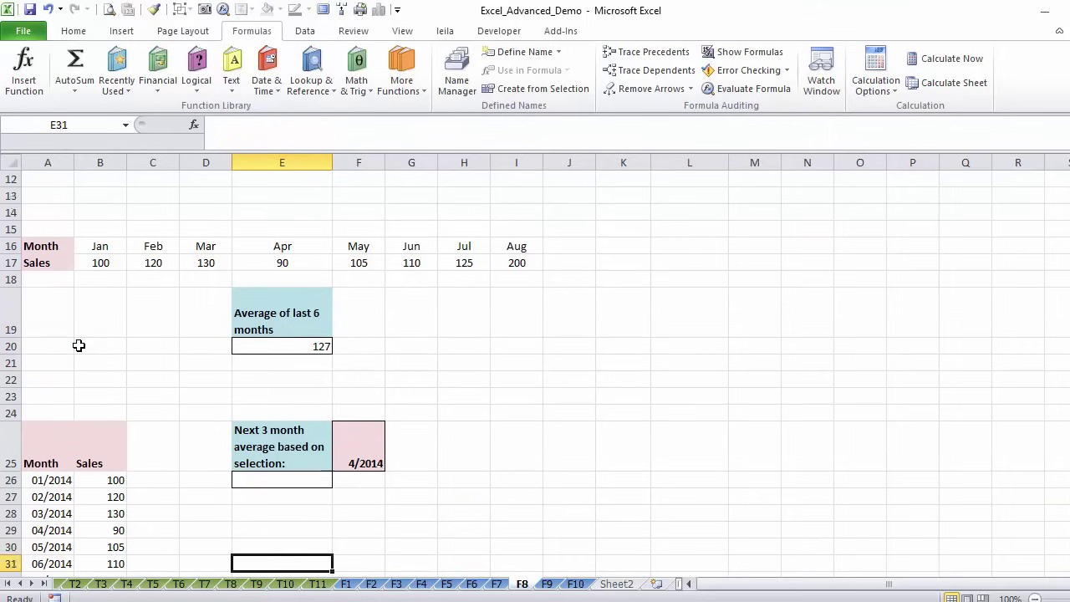
{"action": "key", "text": "Down"}
{"action": "key", "text": "Down"}
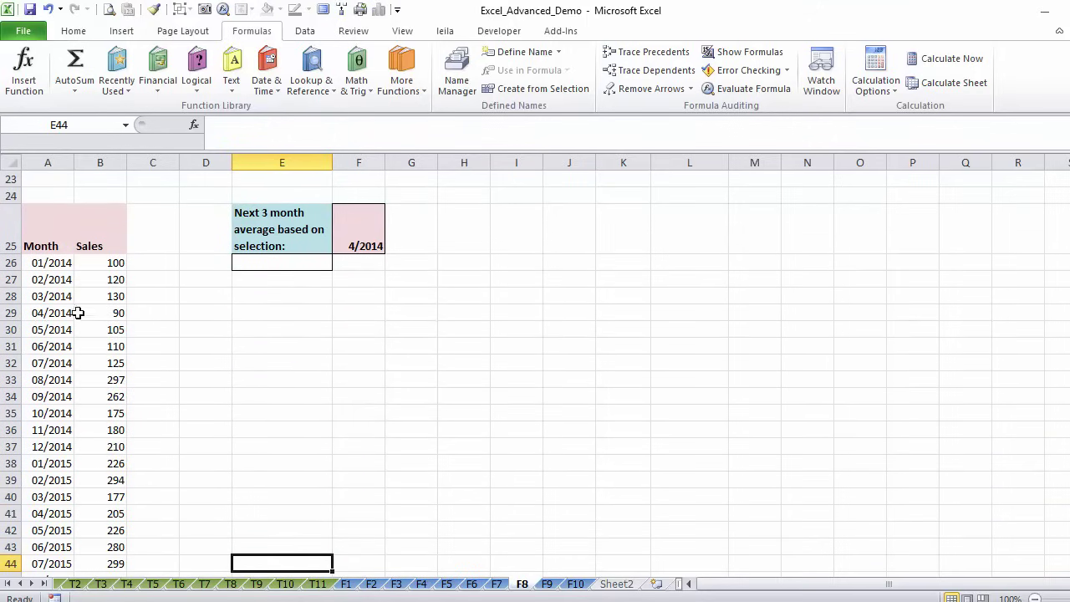
{"action": "left_click_drag", "start_coordinate": [58, 245], "coordinate": [107, 343]}
{"action": "left_click", "coordinate": [297, 228]}
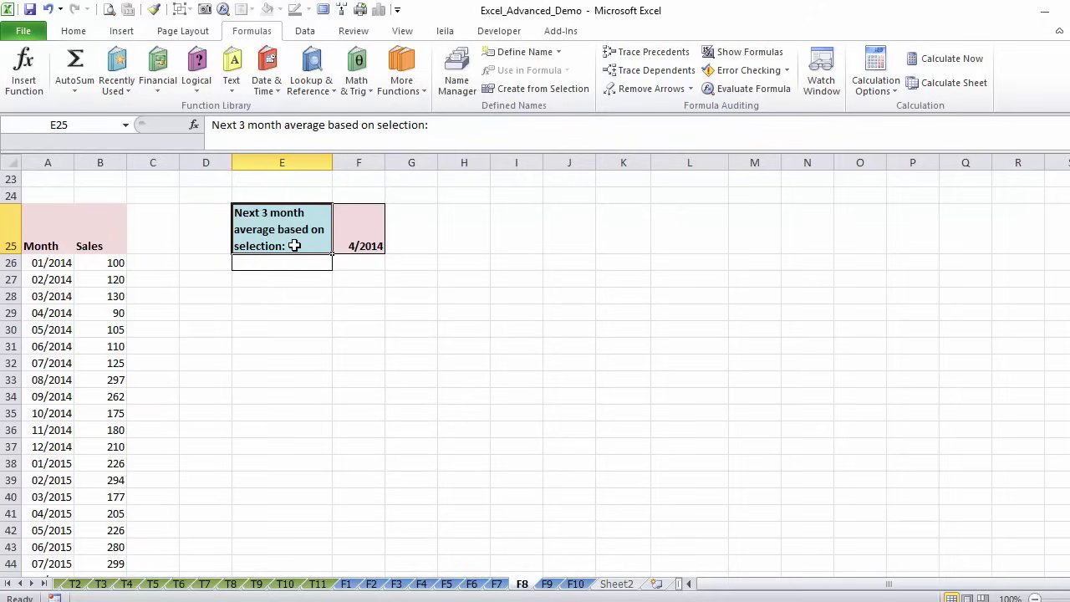
{"action": "left_click", "coordinate": [362, 244]}
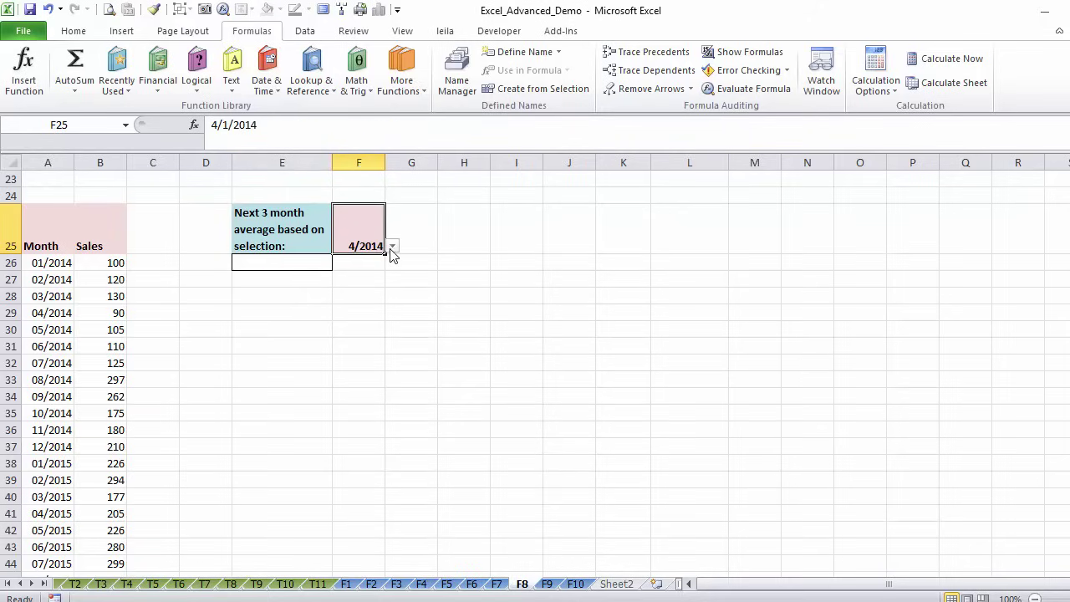
{"action": "left_click", "coordinate": [391, 247]}
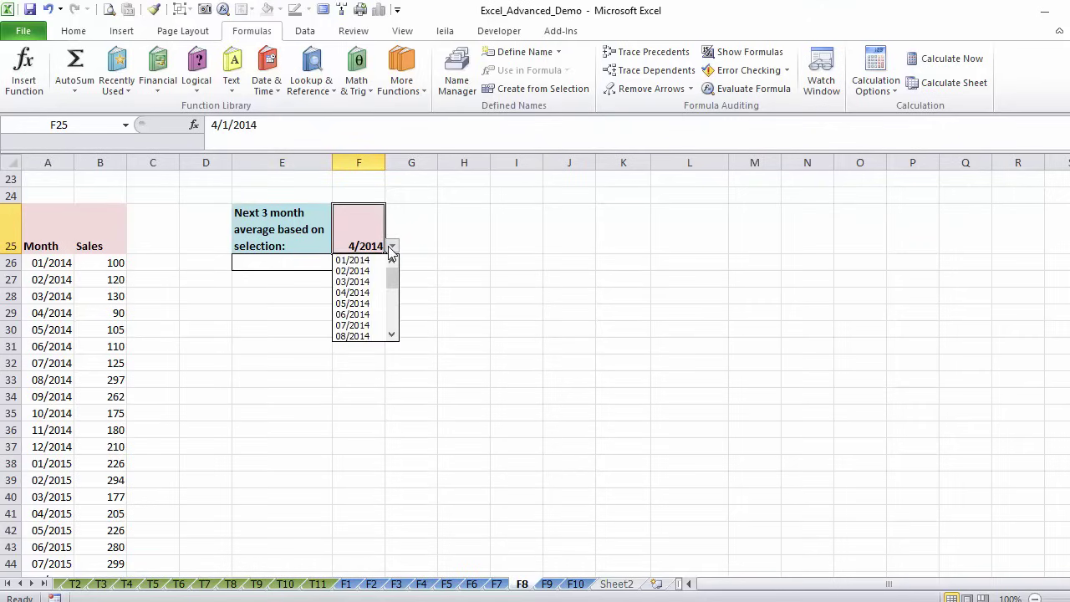
{"action": "left_click", "coordinate": [373, 292]}
{"action": "left_click", "coordinate": [280, 260]}
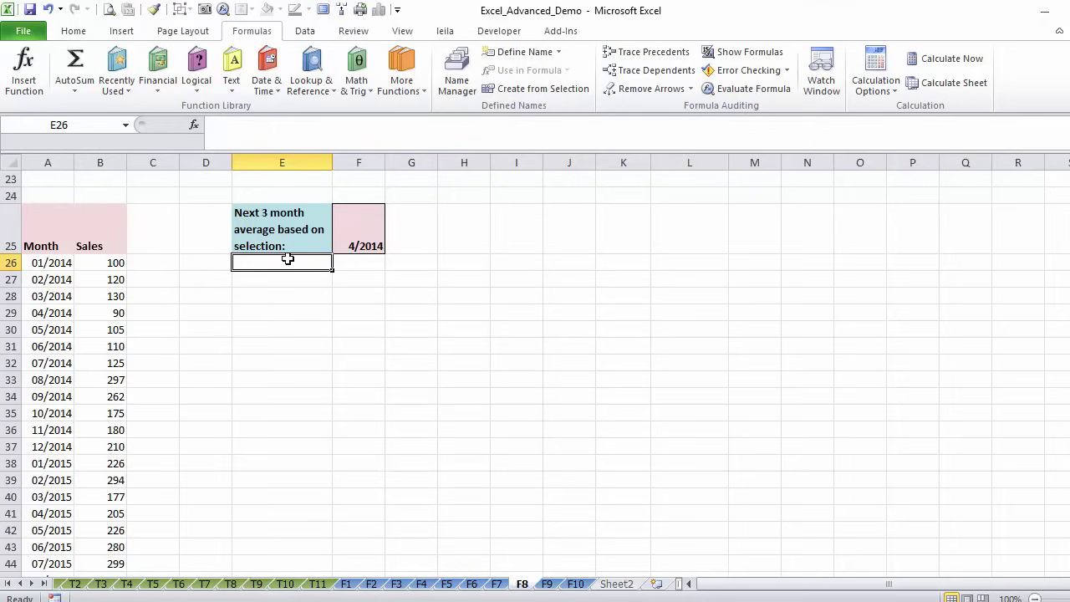
Type =average(offset(B25, into E26 and begin a match( for the row offset
{"action": "type", "text": "=avera"}
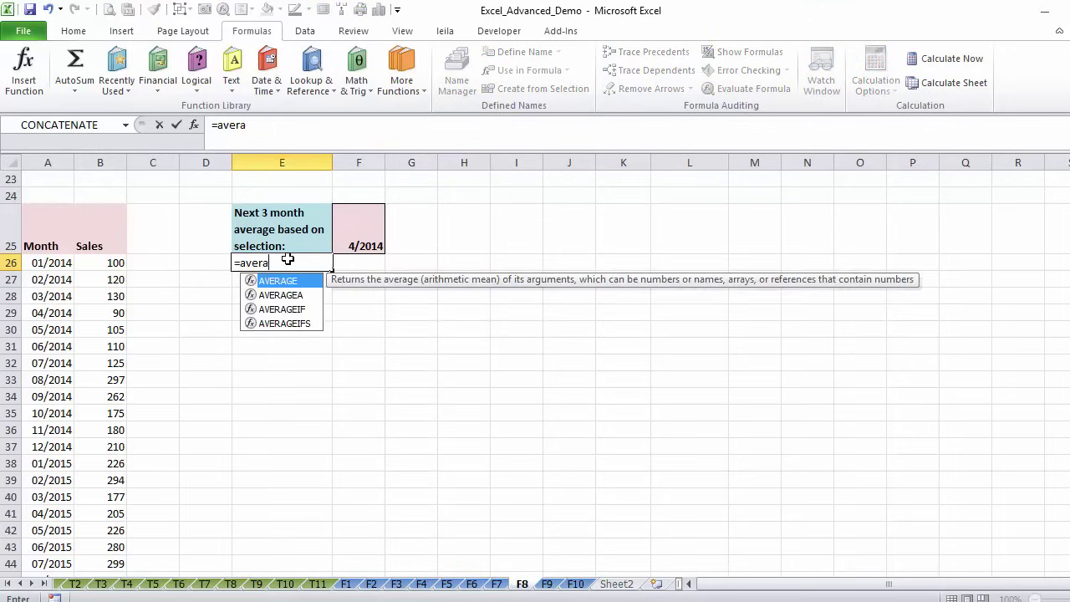
{"action": "type", "text": "ge(of"}
{"action": "type", "text": "fse"}
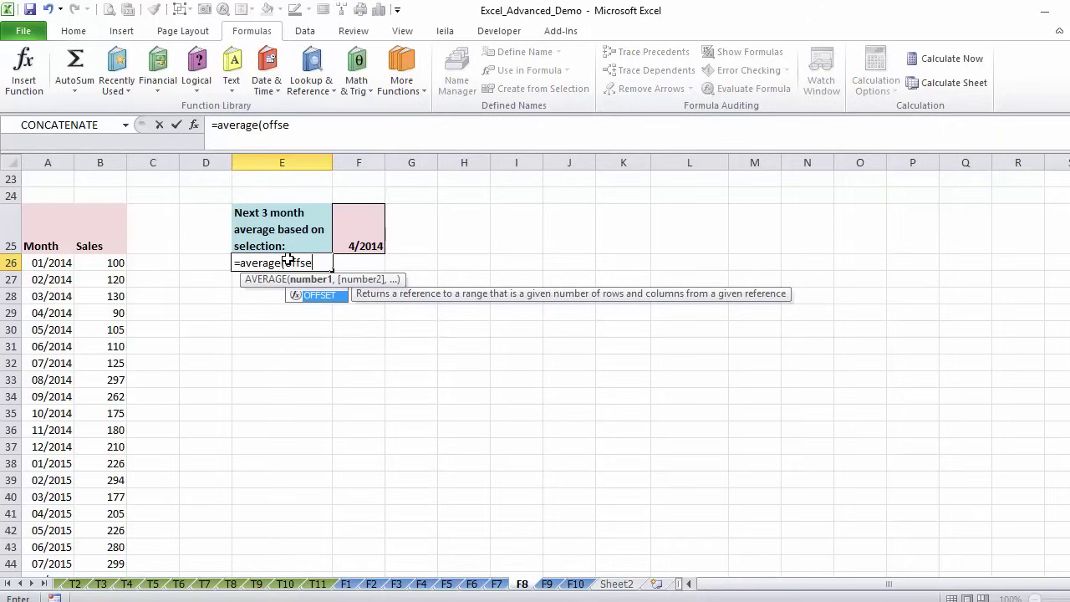
{"action": "type", "text": "t("}
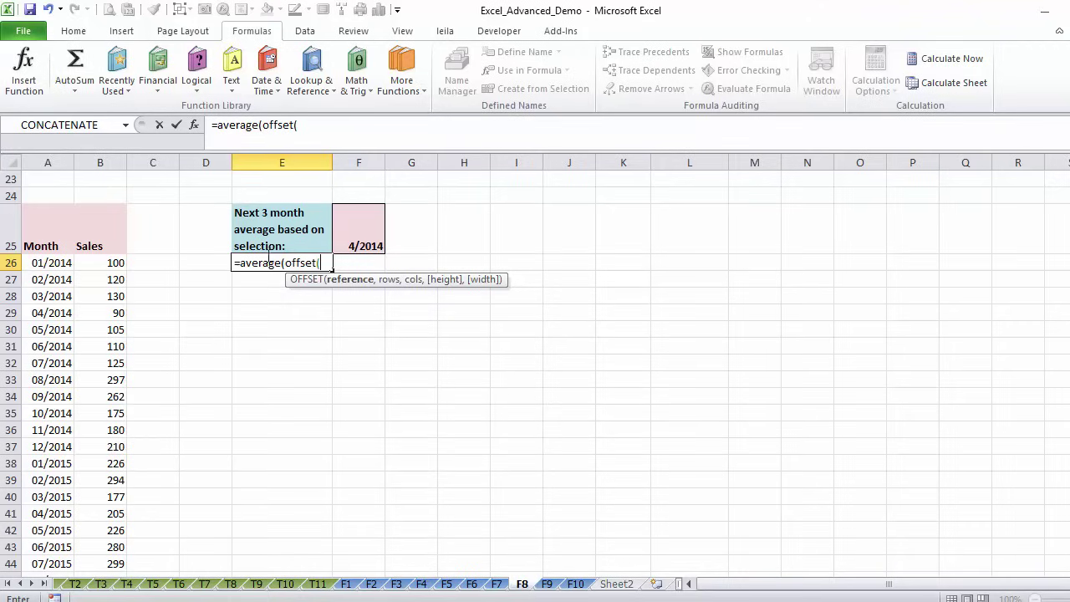
{"action": "left_click", "coordinate": [92, 229]}
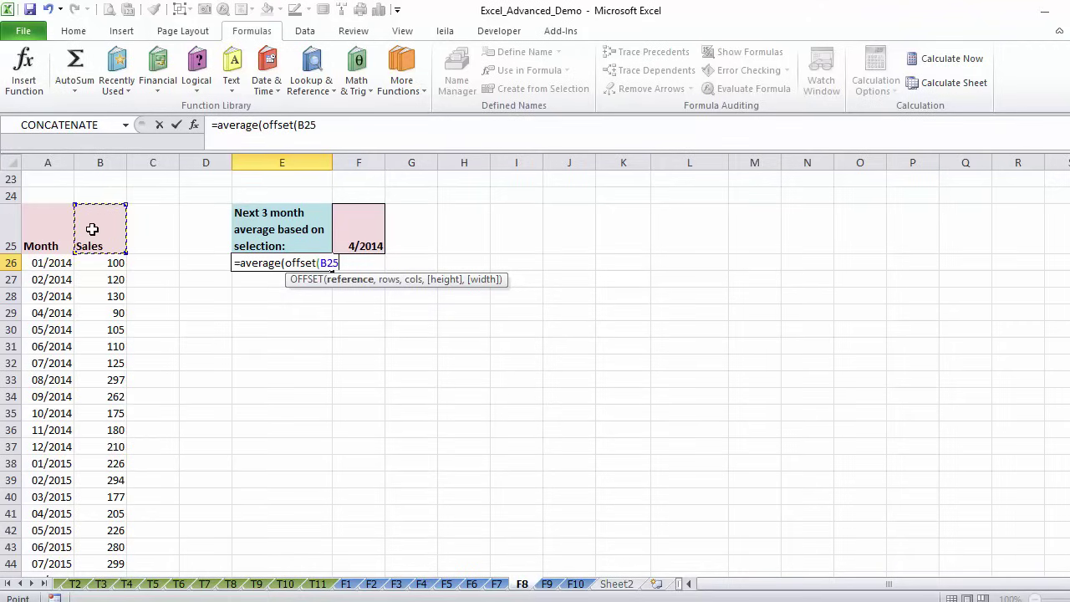
{"action": "type", "text": ","}
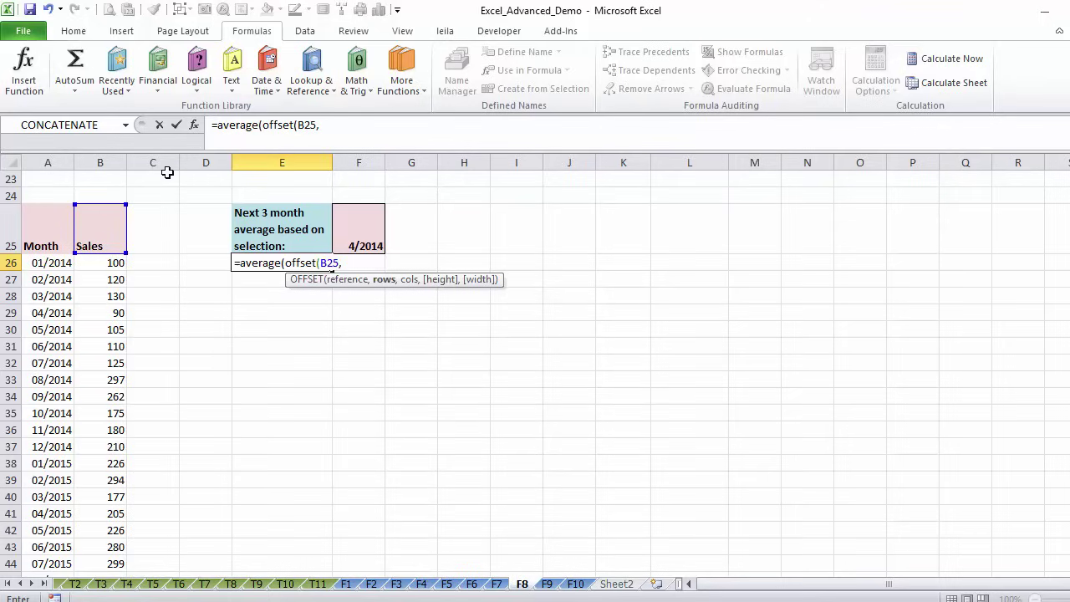
{"action": "left_click", "coordinate": [330, 132]}
{"action": "left_click", "coordinate": [330, 132]}
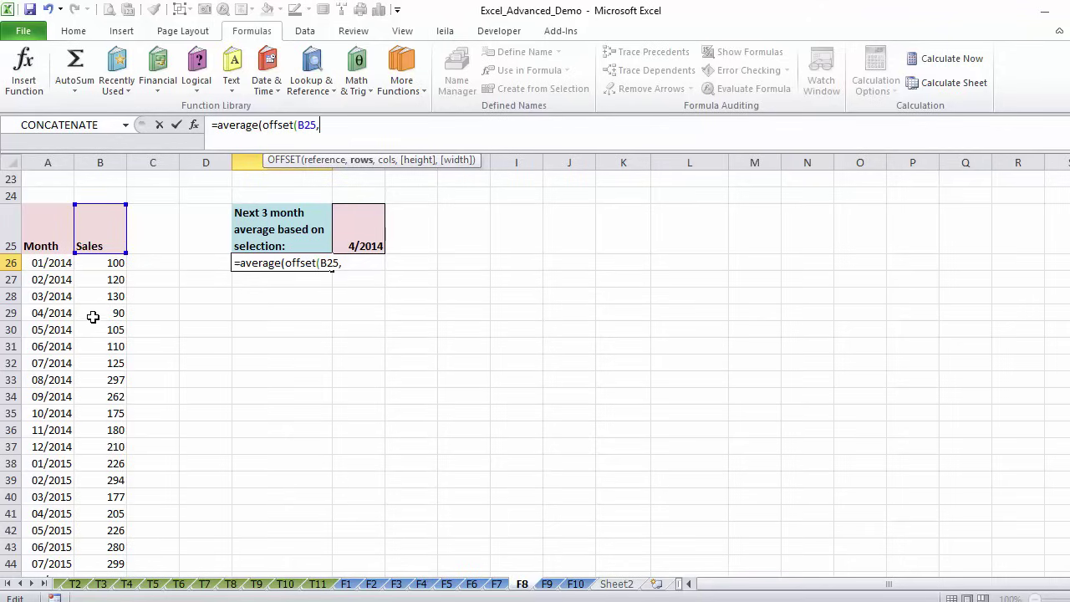
{"action": "type", "text": "match"}
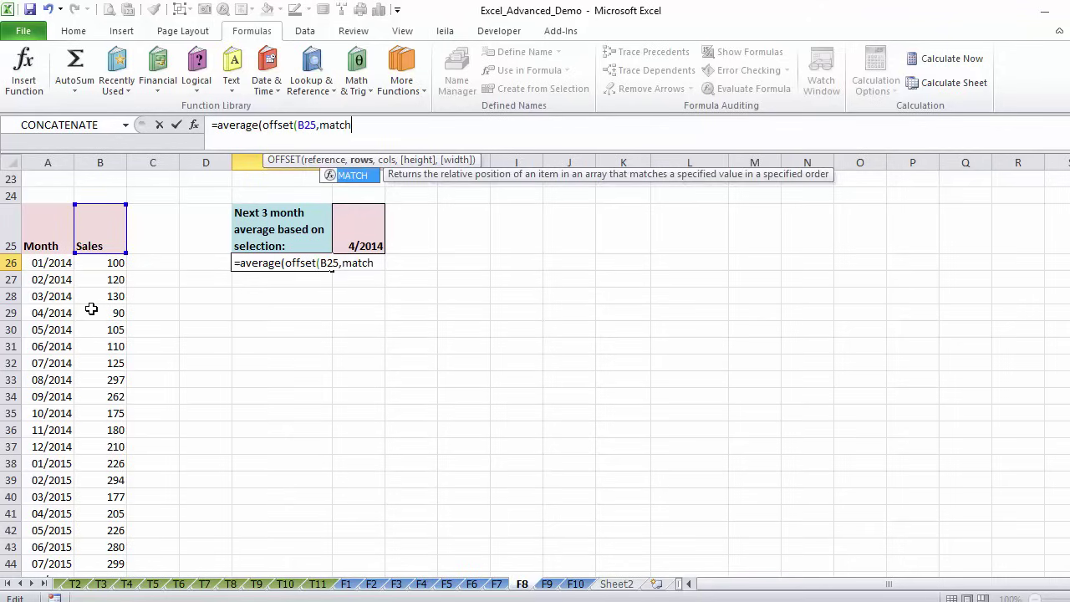
{"action": "type", "text": "("}
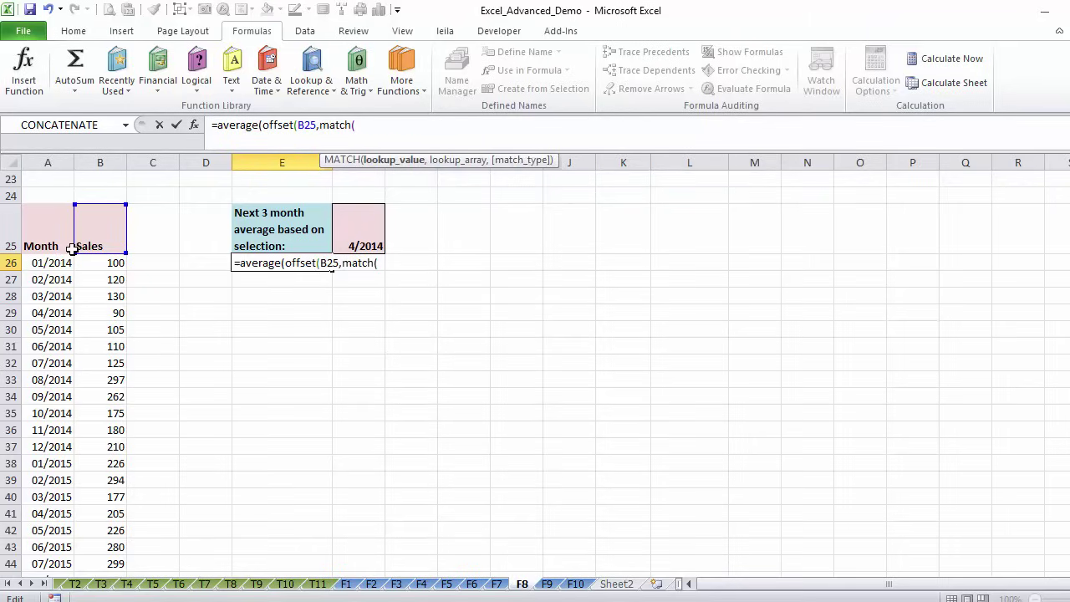
Complete the row offset as MATCH(F25,A26:A51,0) inside the OFFSET
{"action": "left_click", "coordinate": [362, 232]}
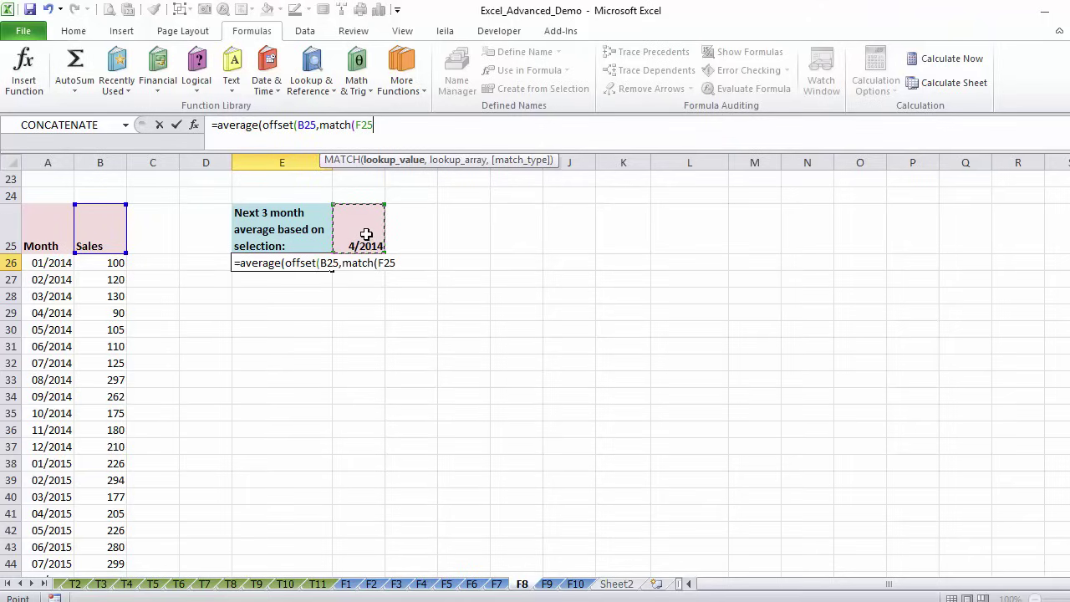
{"action": "type", "text": ","}
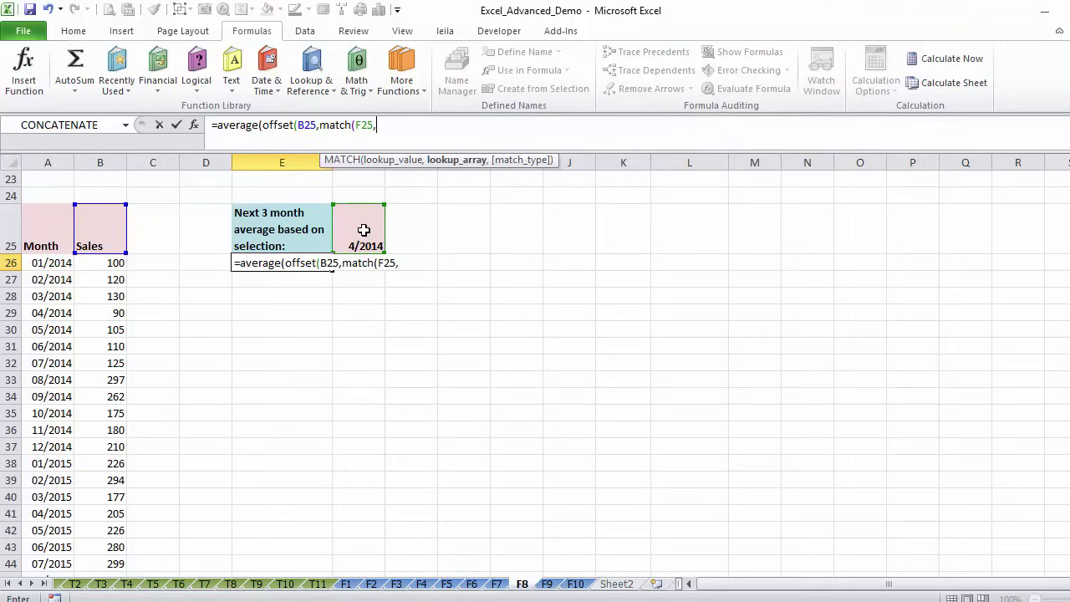
{"action": "left_click", "coordinate": [31, 264]}
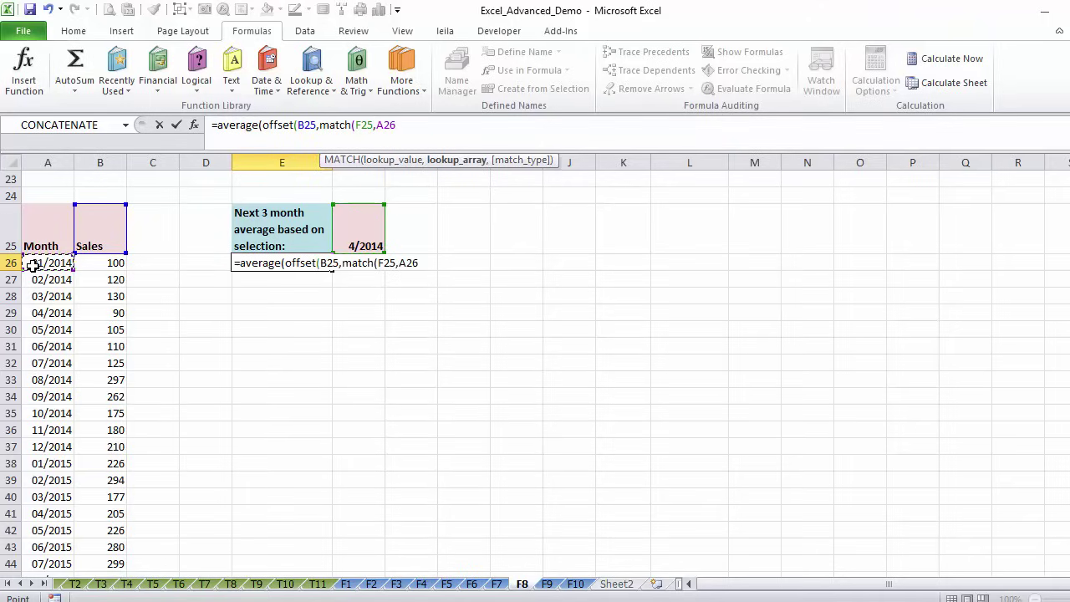
{"action": "key", "text": "ctrl+shift+Down"}
{"action": "type", "text": ",0"}
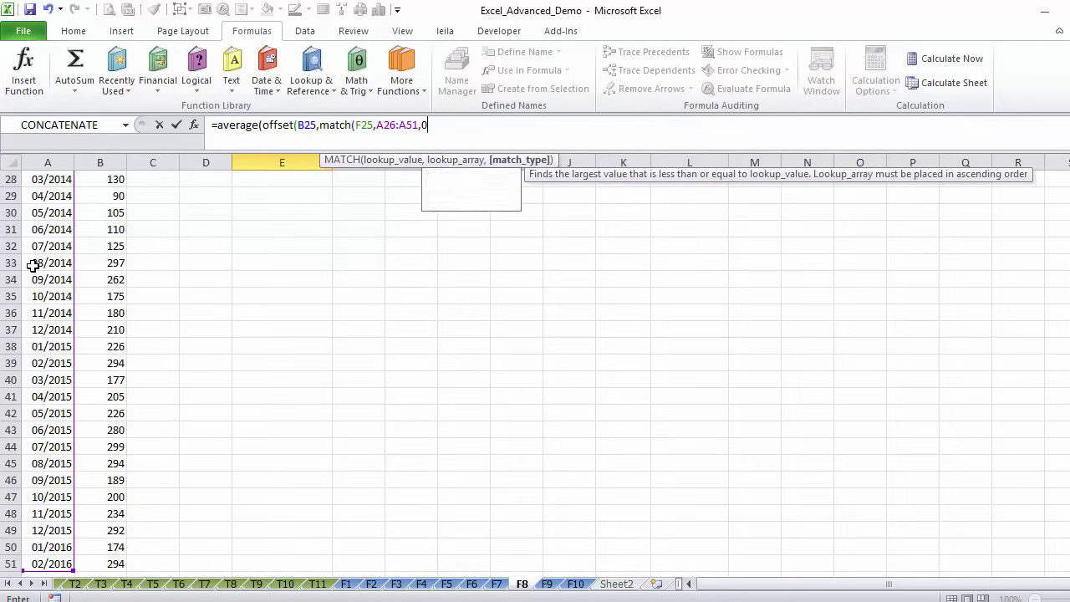
{"action": "type", "text": ")"}
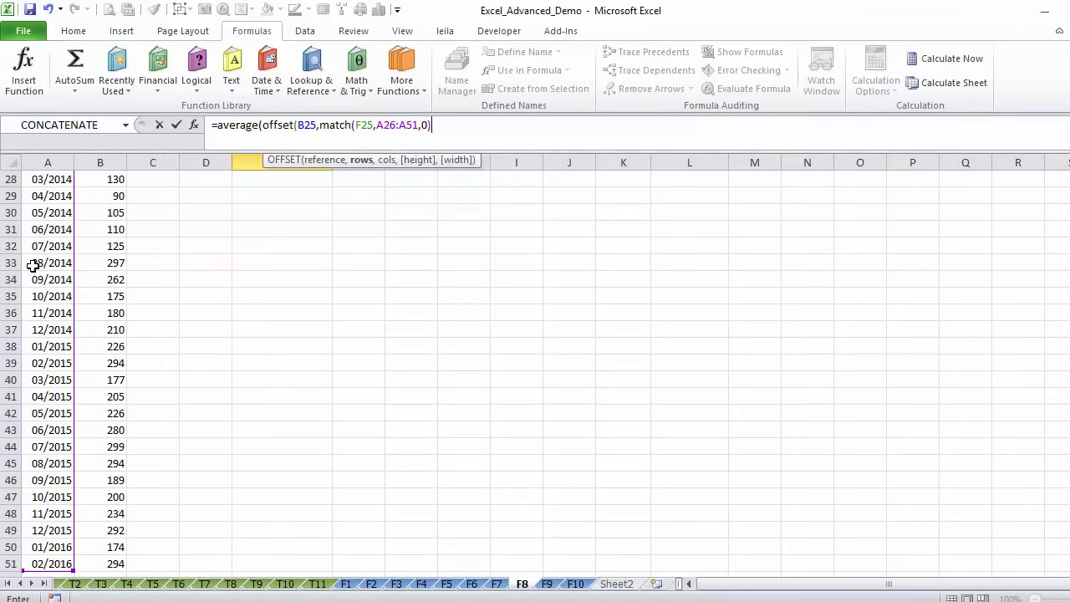
{"action": "type", "text": ","}
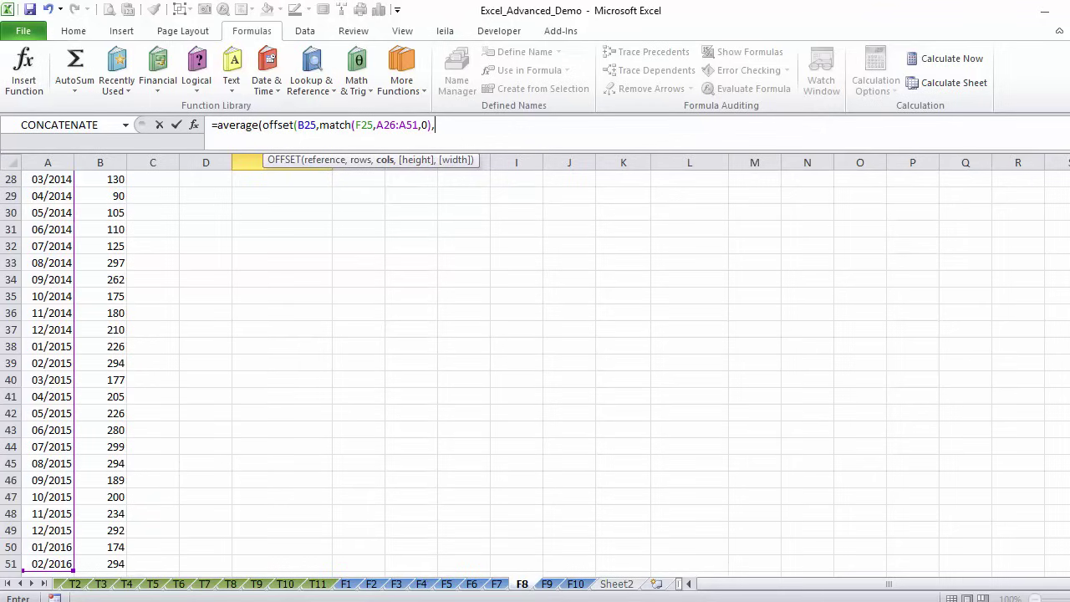
Add the OFFSET arguments 0,3,1 and close the E26 formula, giving 102
{"action": "scroll", "coordinate": [535, 368], "scroll_direction": "up", "scroll_amount": 4}
{"action": "scroll", "coordinate": [535, 368], "scroll_direction": "down", "scroll_amount": 2}
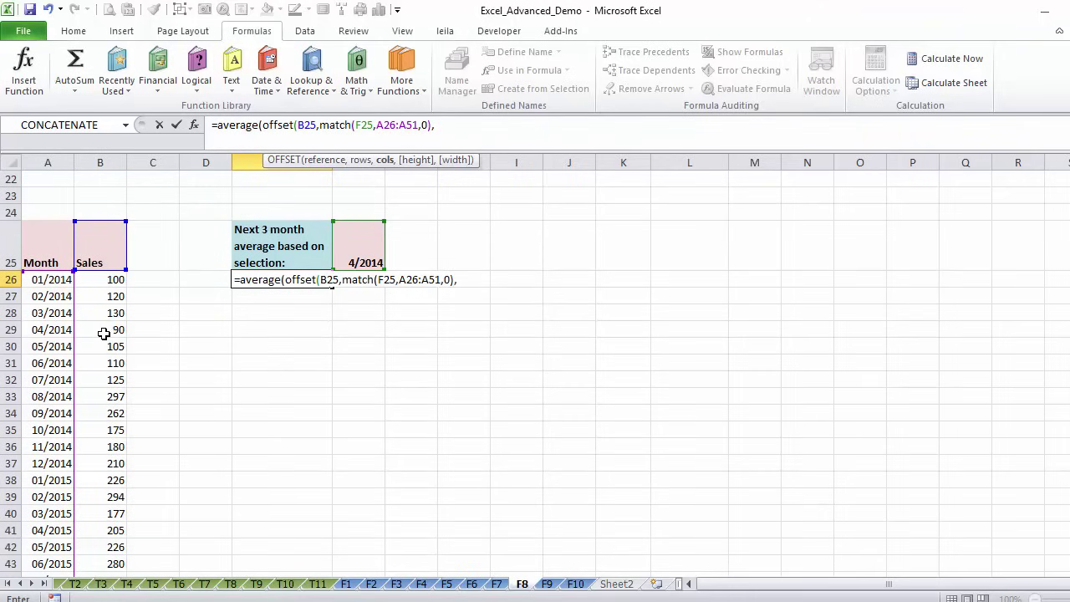
{"action": "key", "text": "F2"}
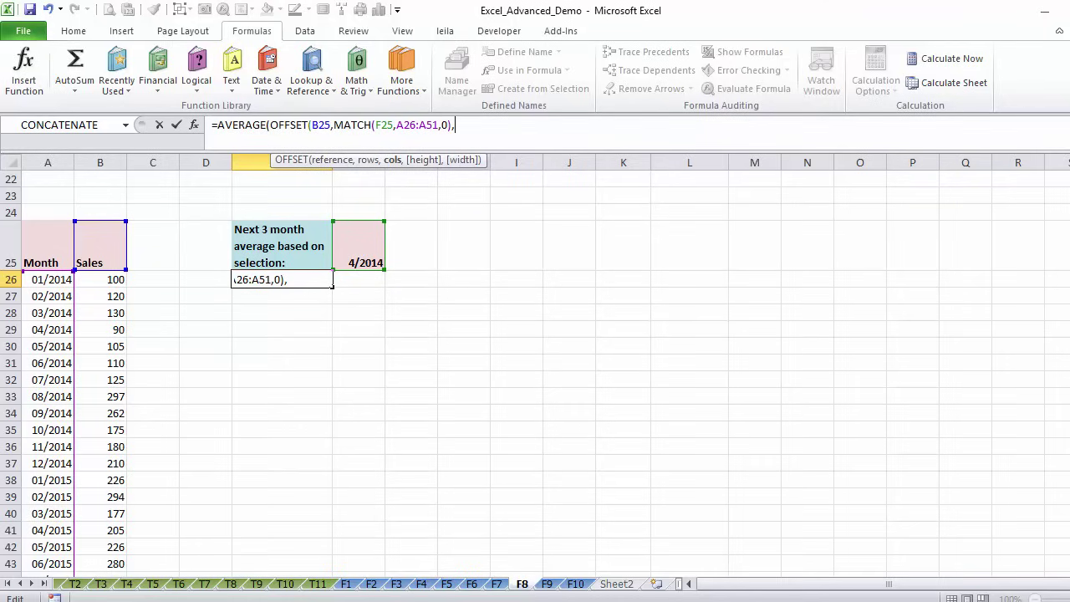
{"action": "type", "text": "0,"}
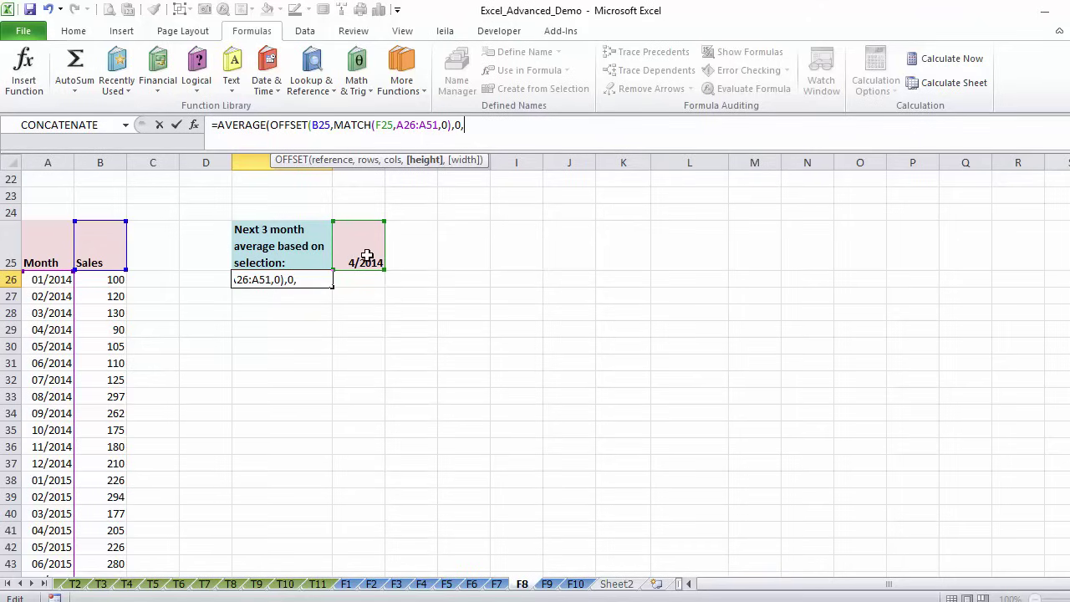
{"action": "type", "text": "3,"}
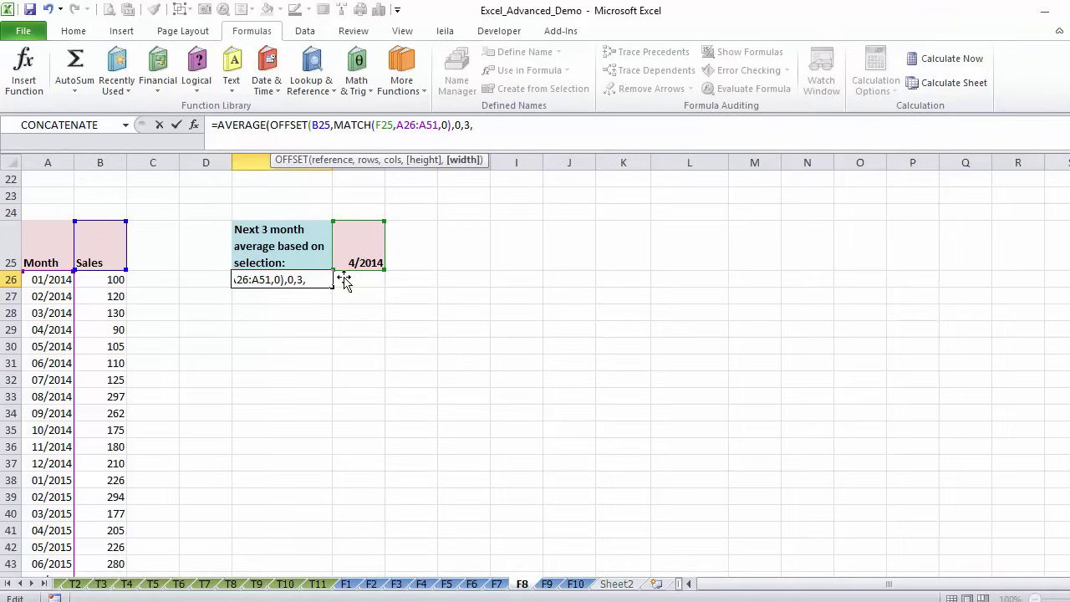
{"action": "type", "text": "1))"}
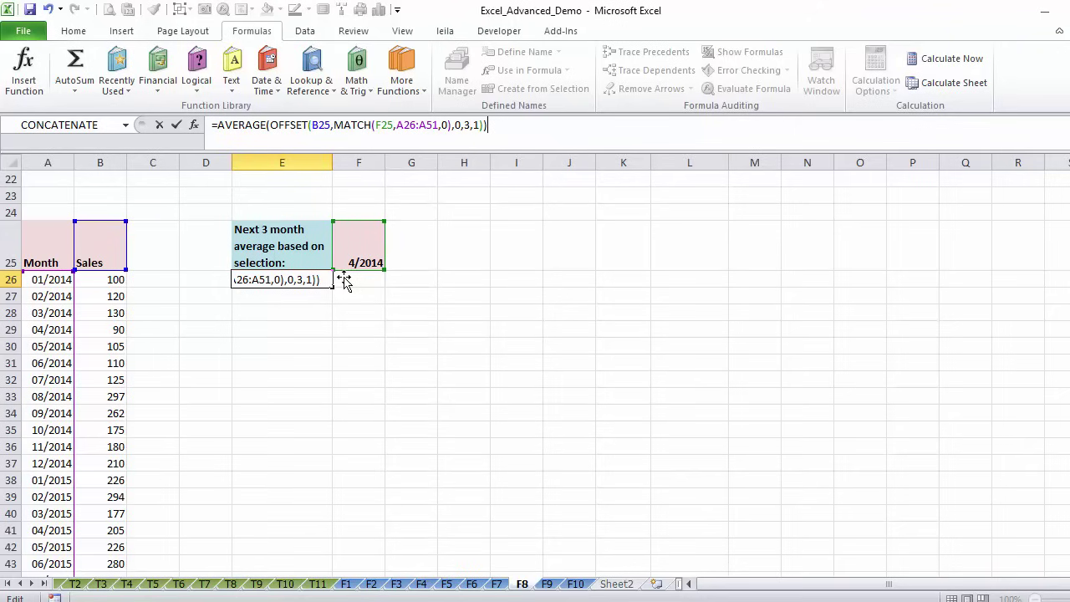
{"action": "key", "text": "ctrl+Return"}
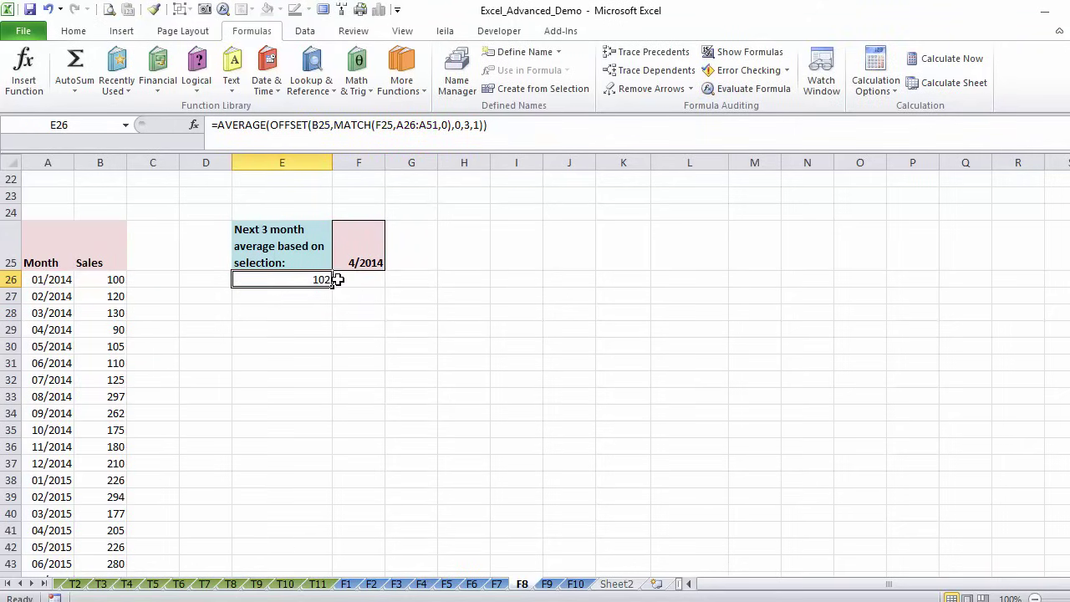
{"action": "left_click", "coordinate": [357, 252]}
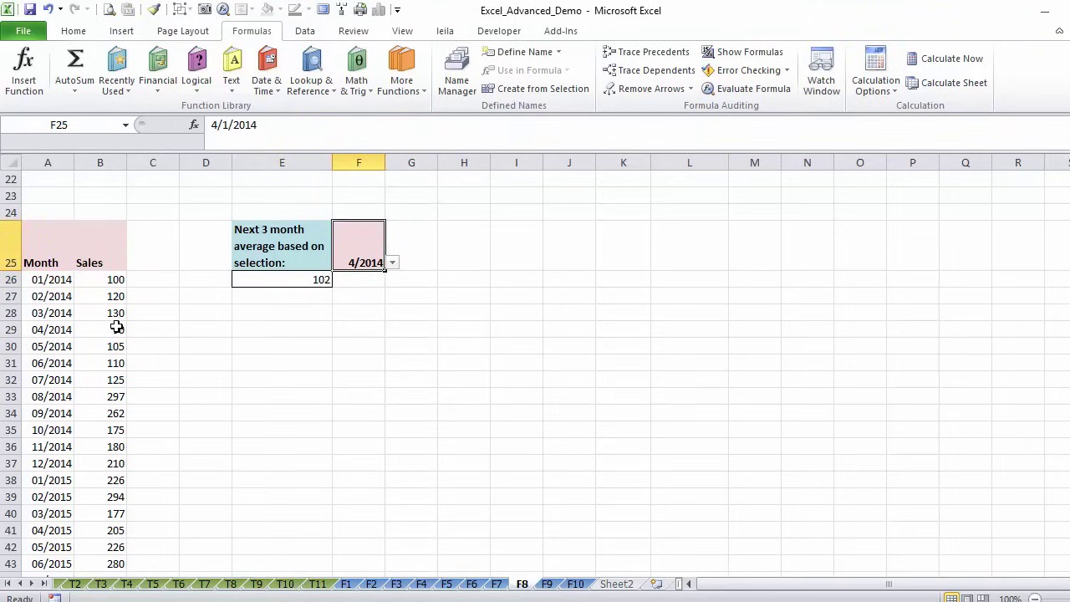
Add +1 after the MATCH in E26 so it averages 05/2014–07/2014 sales, showing 113
{"action": "left_click_drag", "start_coordinate": [117, 329], "coordinate": [111, 363]}
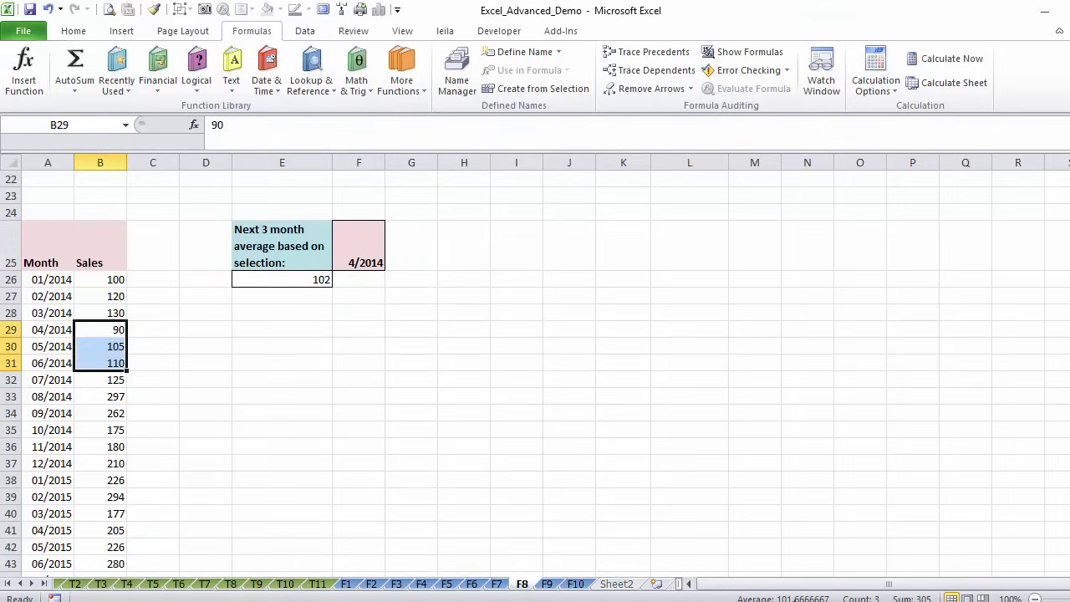
{"action": "left_click", "coordinate": [302, 277]}
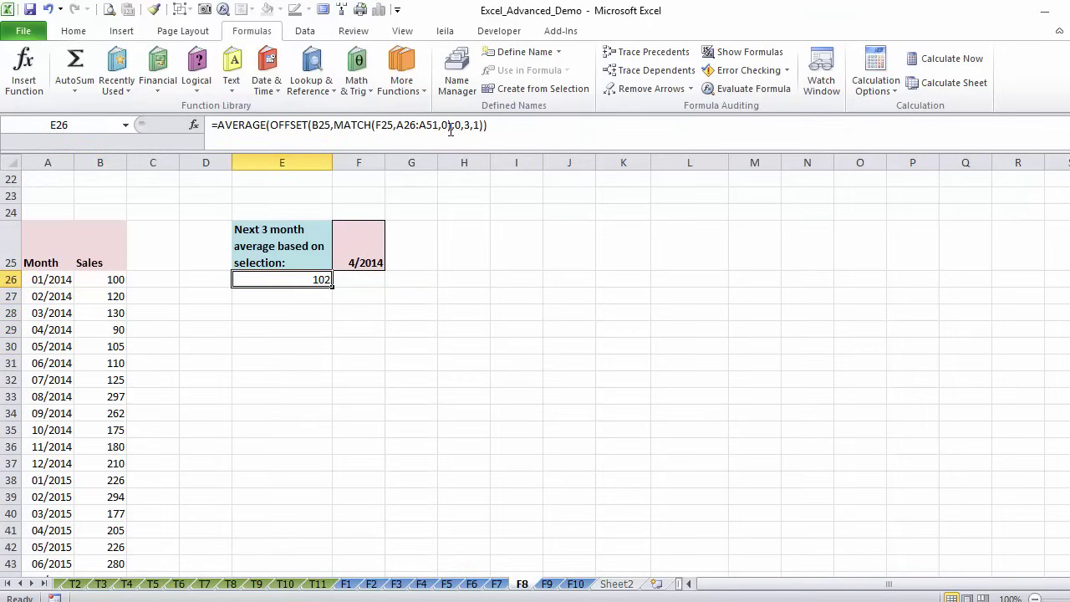
{"action": "left_click", "coordinate": [450, 127]}
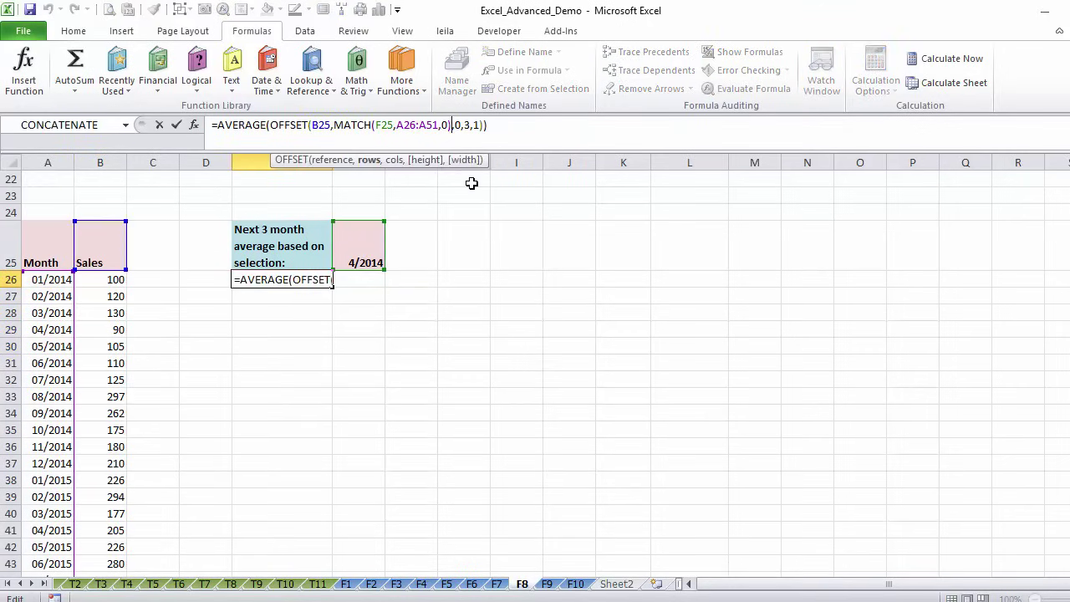
{"action": "type", "text": "+1"}
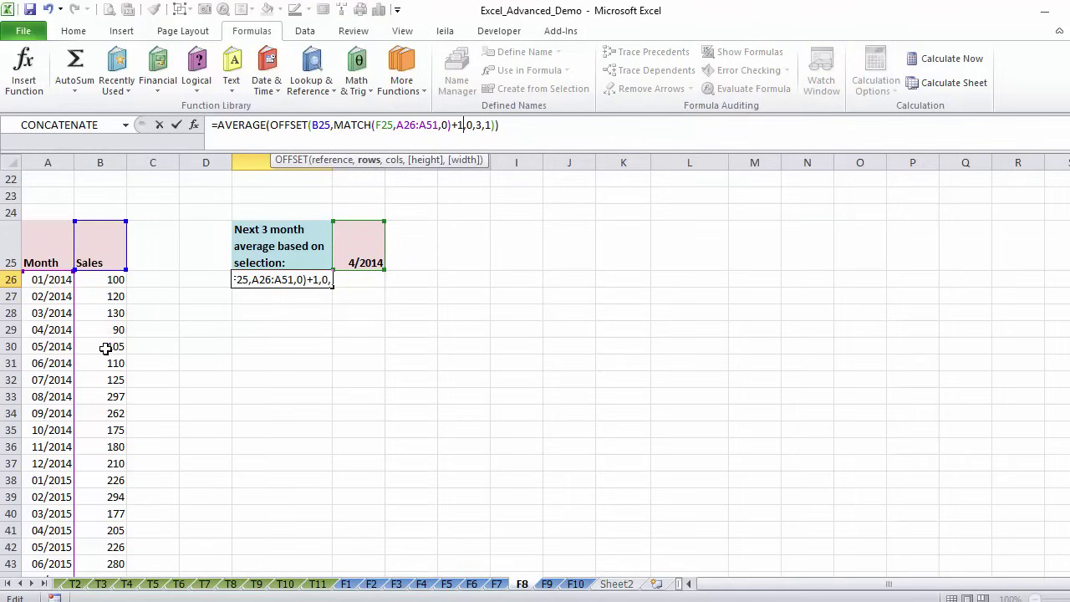
{"action": "key", "text": "ctrl+Return"}
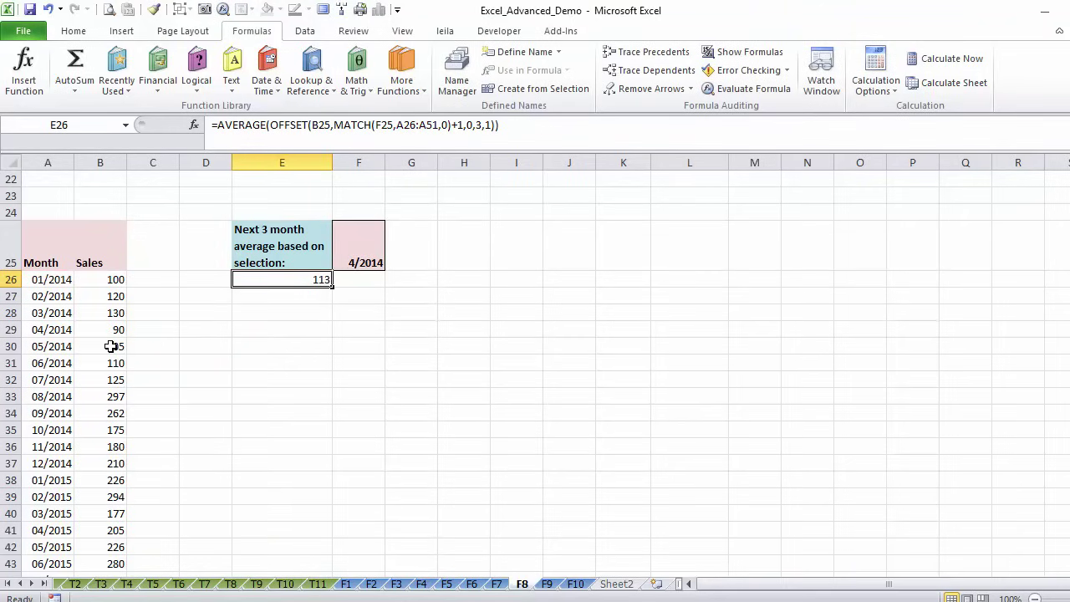
{"action": "left_click_drag", "start_coordinate": [109, 346], "coordinate": [103, 381]}
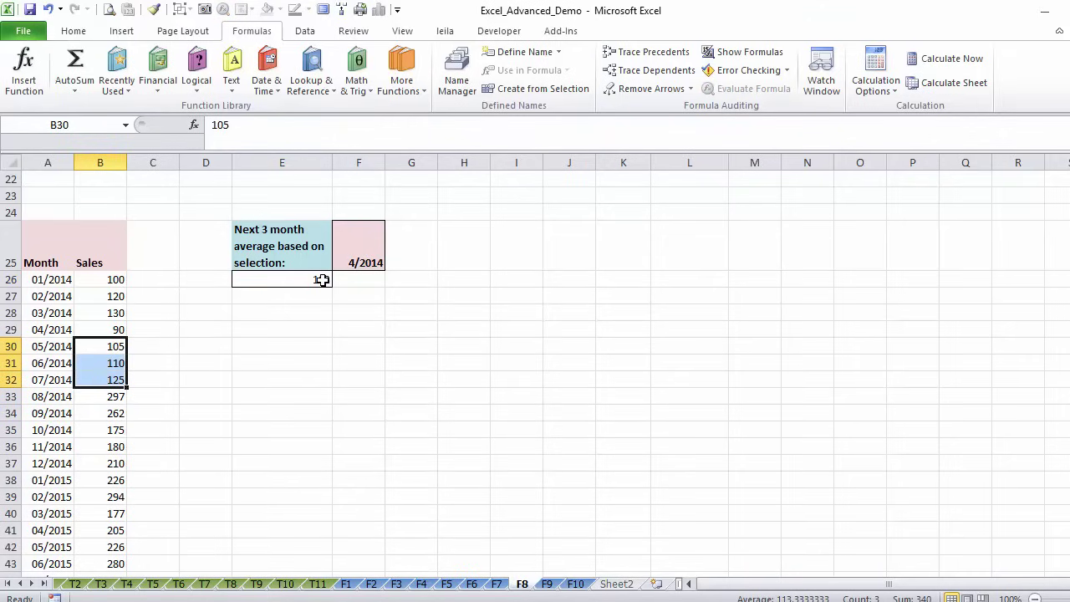
Choose 12/2014 from the F25 month dropdown
{"action": "left_click", "coordinate": [322, 279]}
{"action": "left_click", "coordinate": [359, 249]}
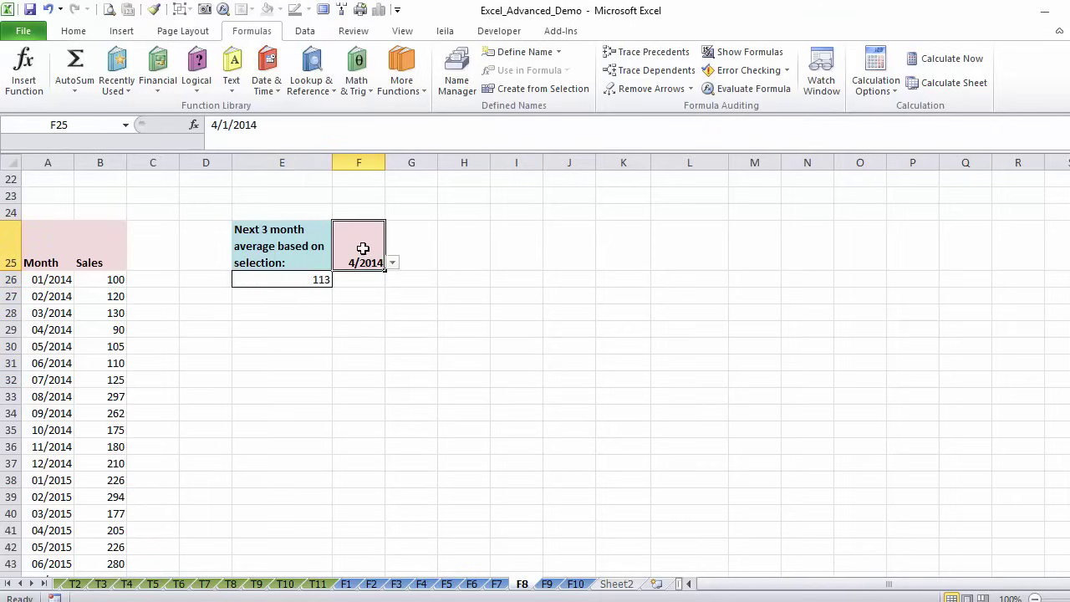
{"action": "left_click", "coordinate": [392, 262]}
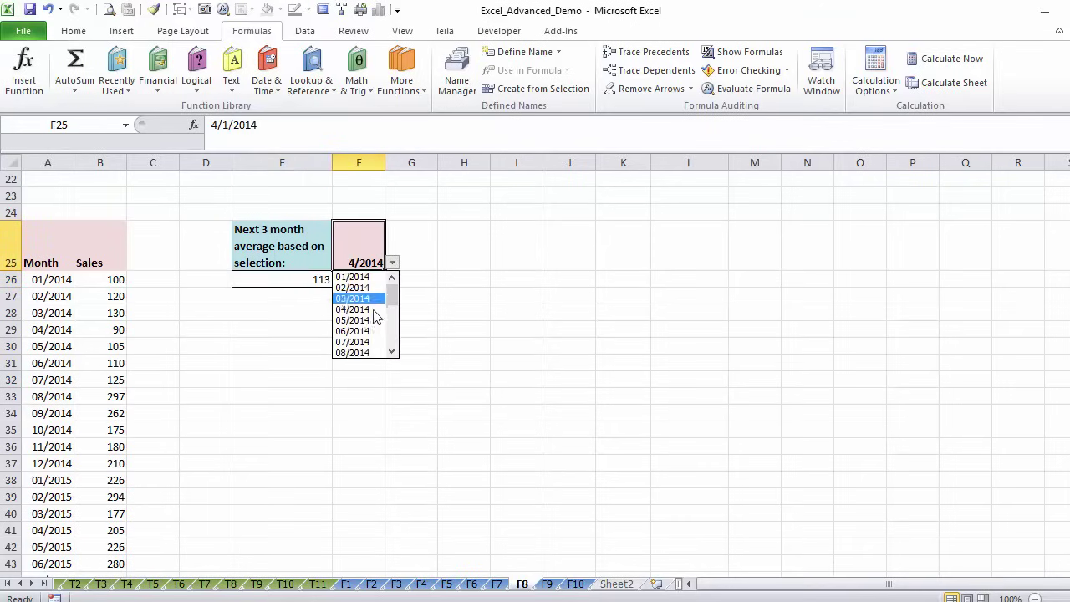
{"action": "left_click", "coordinate": [392, 352]}
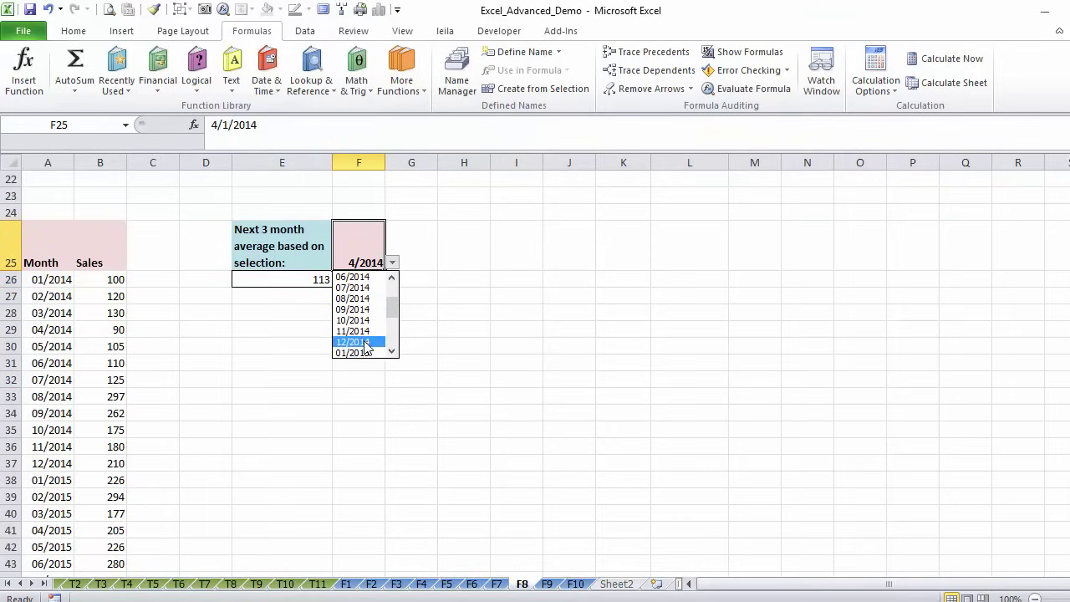
{"action": "left_click", "coordinate": [365, 342]}
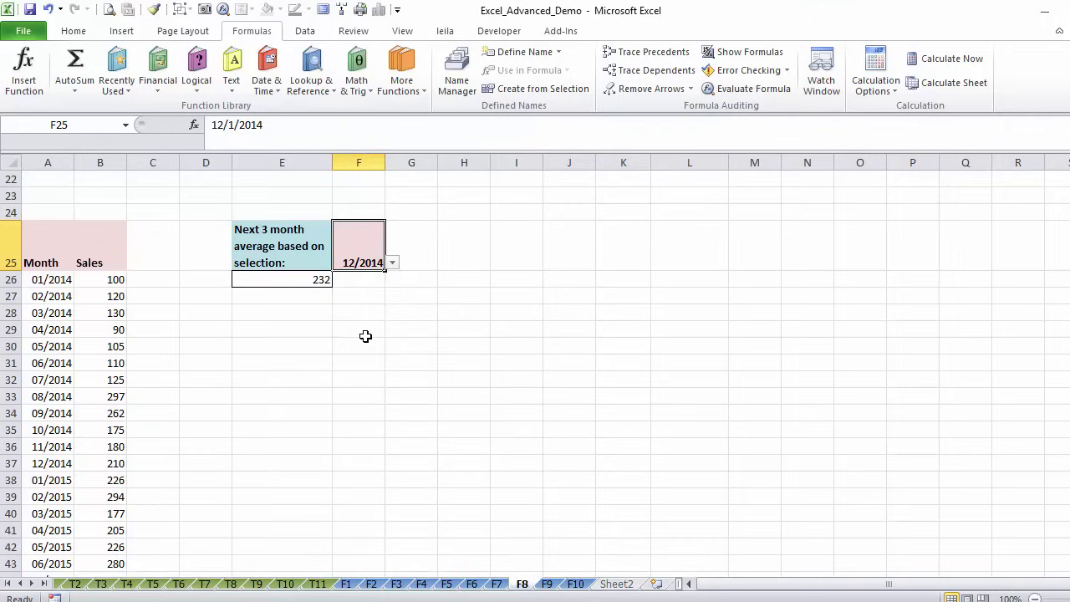
{"action": "left_click", "coordinate": [311, 282]}
{"action": "key", "text": "Up"}
{"action": "key", "text": "Right"}
{"action": "left_click", "coordinate": [311, 281]}
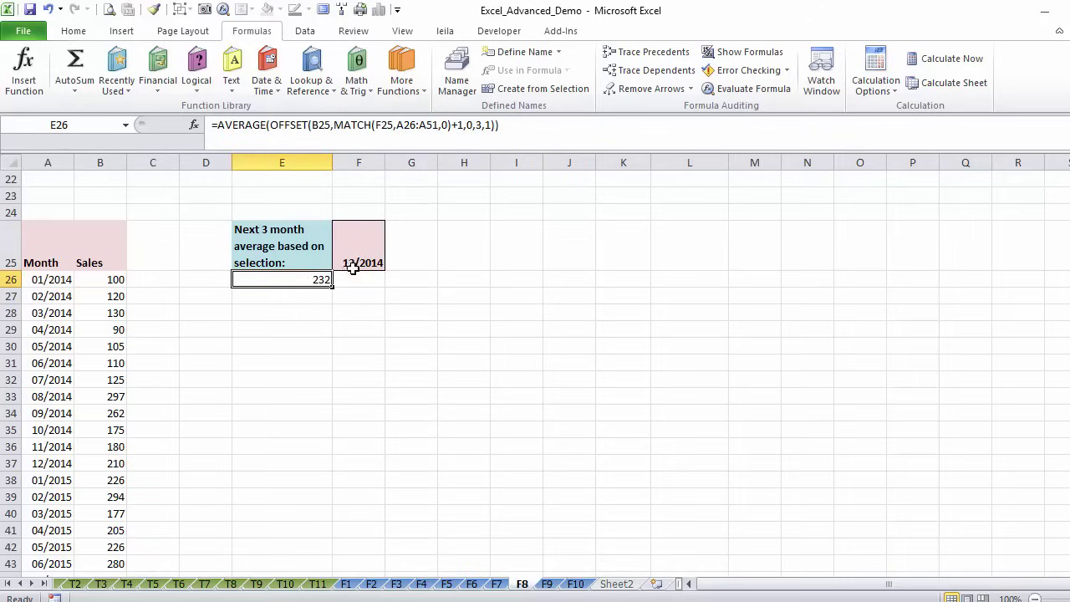
Check E26's 232 against the 01/2015–03/2015 sales values
{"action": "left_click", "coordinate": [104, 446]}
{"action": "key", "text": "Down"}
{"action": "key", "text": "Down"}
{"action": "key", "text": "Down"}
{"action": "key", "text": "Down"}
{"action": "key", "text": "Down"}
{"action": "key", "text": "Down"}
{"action": "key", "text": "Down"}
{"action": "key", "text": "Down"}
{"action": "key", "text": "Down"}
{"action": "key", "text": "Down"}
{"action": "key", "text": "Down"}
{"action": "key", "text": "Down"}
{"action": "key", "text": "Down"}
{"action": "key", "text": "Down"}
{"action": "key", "text": "Down"}
{"action": "key", "text": "Down"}
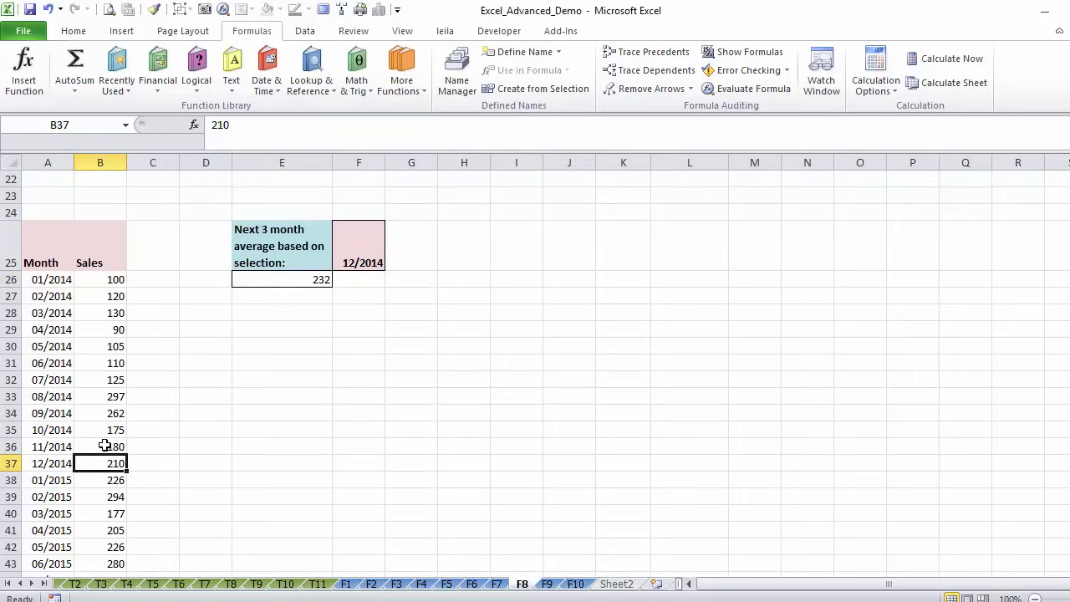
{"action": "left_click_drag", "start_coordinate": [111, 329], "coordinate": [112, 363]}
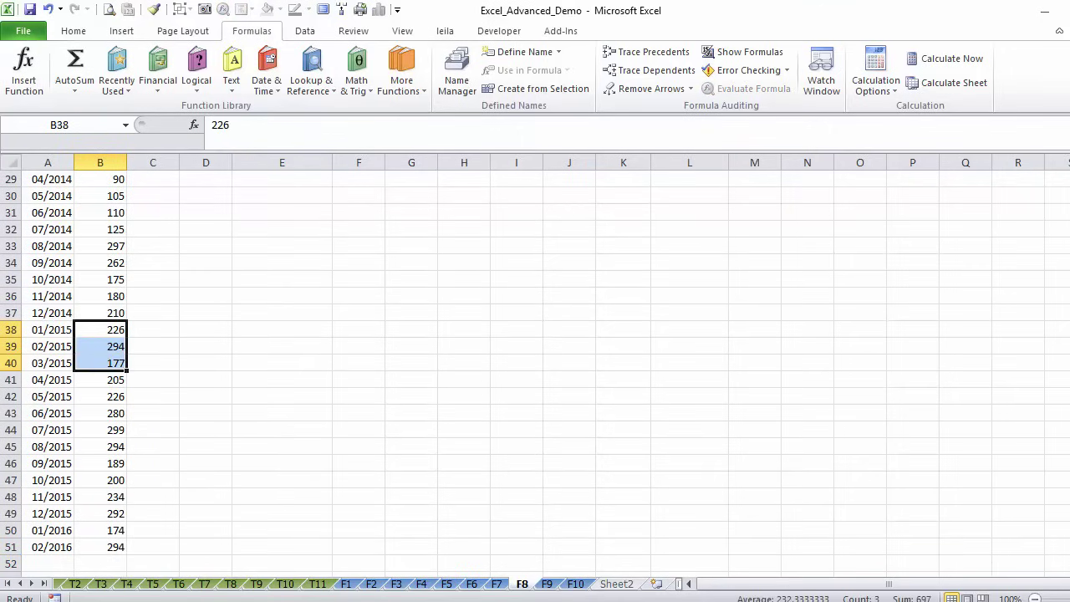
{"action": "left_click", "coordinate": [285, 297]}
{"action": "key", "text": "Up"}
{"action": "key", "text": "Up"}
{"action": "key", "text": "Up"}
{"action": "key", "text": "Up"}
{"action": "key", "text": "Up"}
{"action": "key", "text": "Up"}
{"action": "key", "text": "Up"}
{"action": "key", "text": "Up"}
{"action": "key", "text": "Up"}
{"action": "key", "text": "Up"}
{"action": "key", "text": "Up"}
{"action": "key", "text": "Up"}
{"action": "key", "text": "Up"}
{"action": "key", "text": "Up"}
{"action": "key", "text": "Up"}
{"action": "key", "text": "Up"}
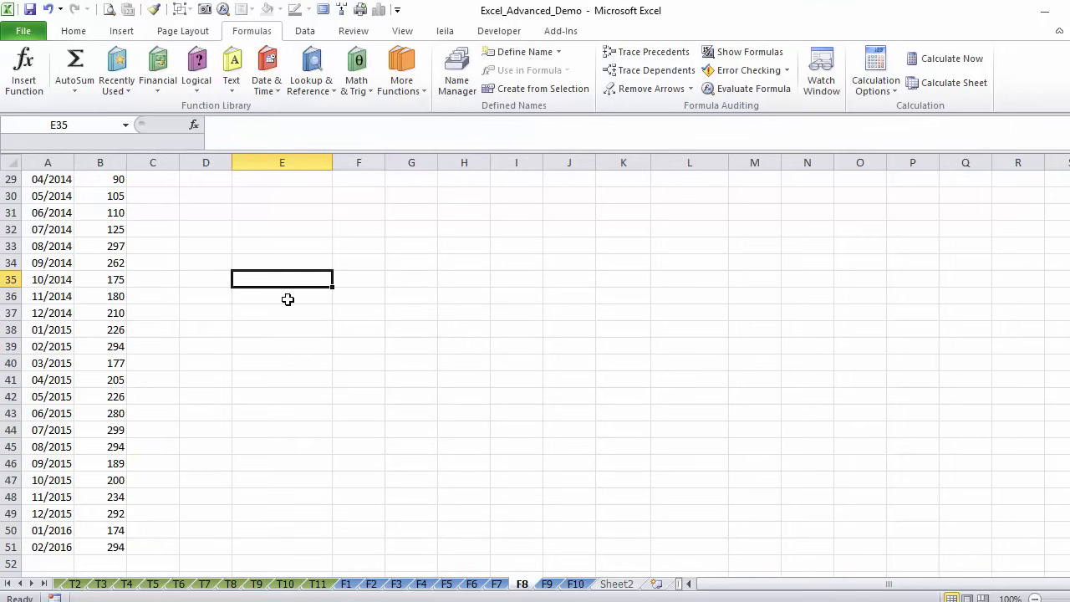
{"action": "left_click", "coordinate": [297, 307]}
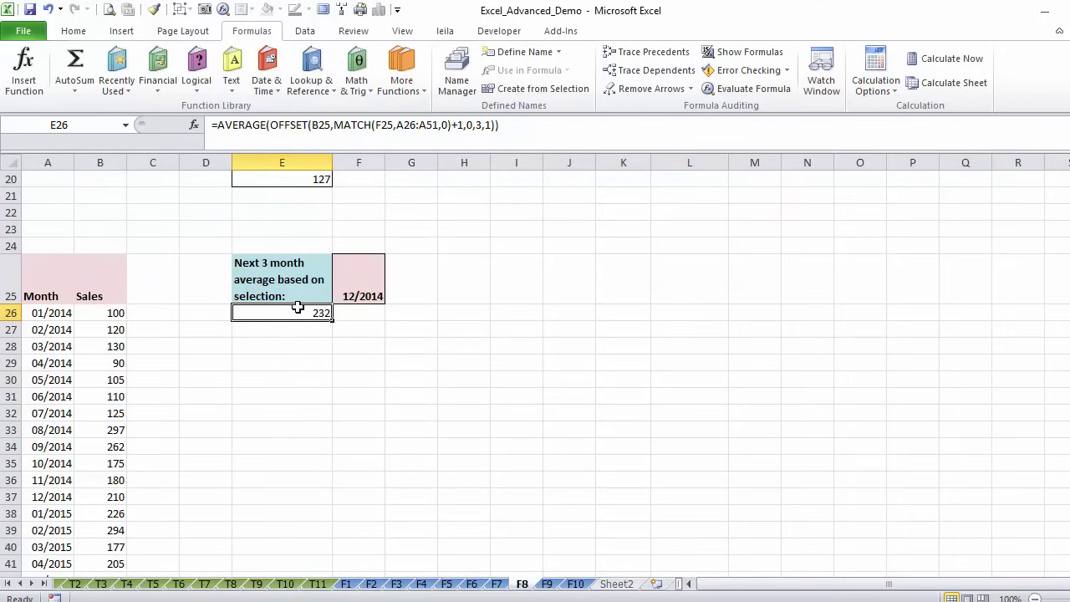